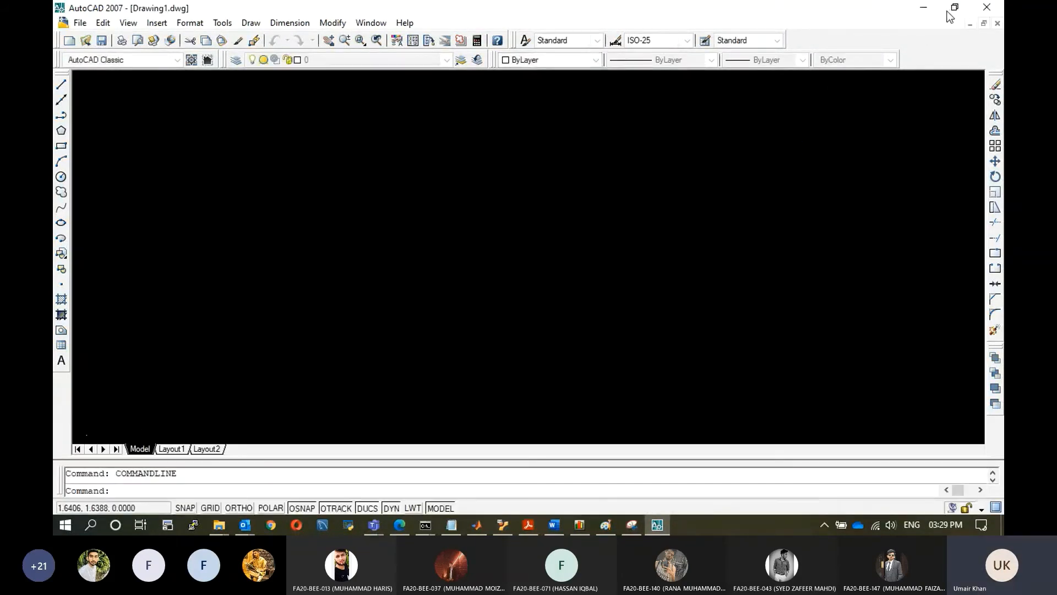
click(923, 9)
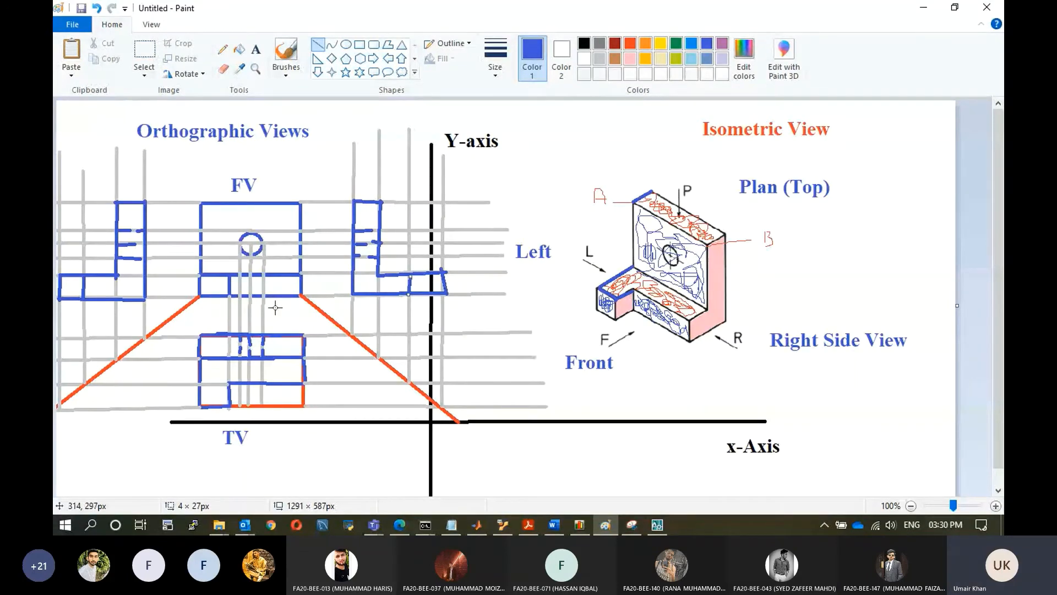
click(656, 525)
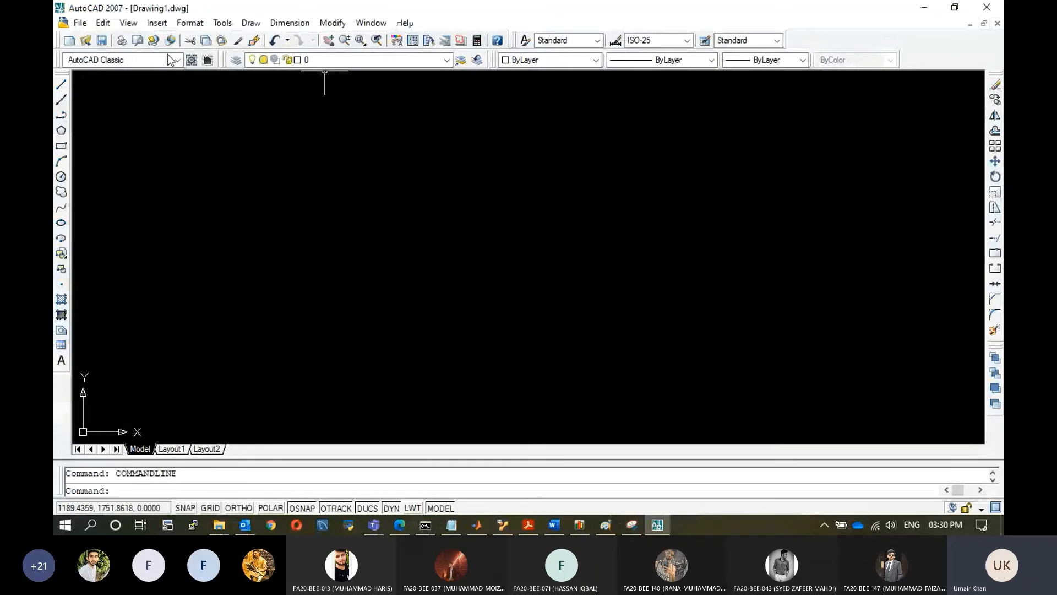
Open the Layer Properties Manager and create a new layer named Reference.
click(187, 24)
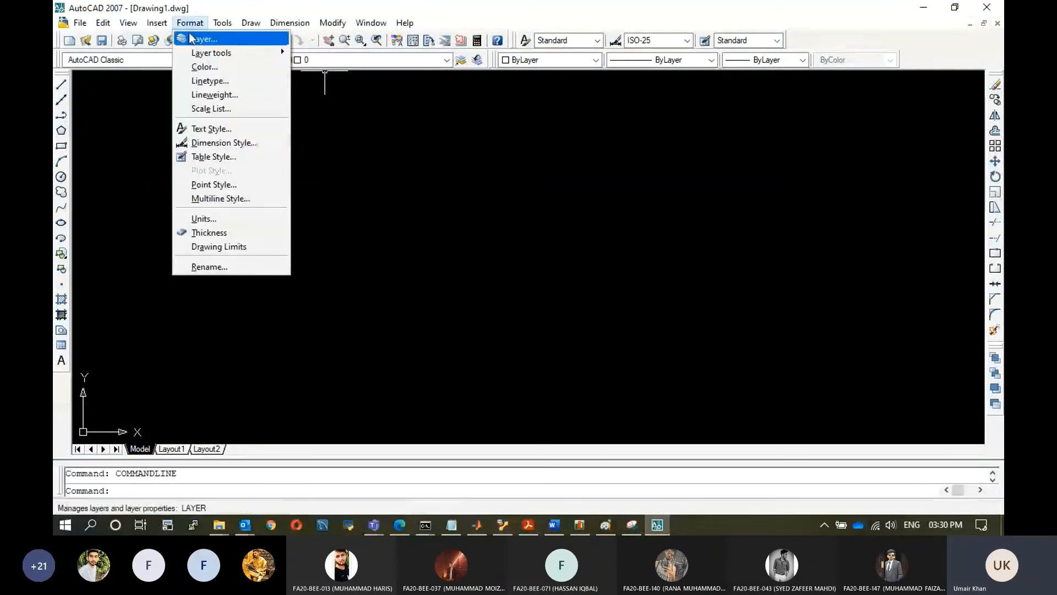
click(190, 37)
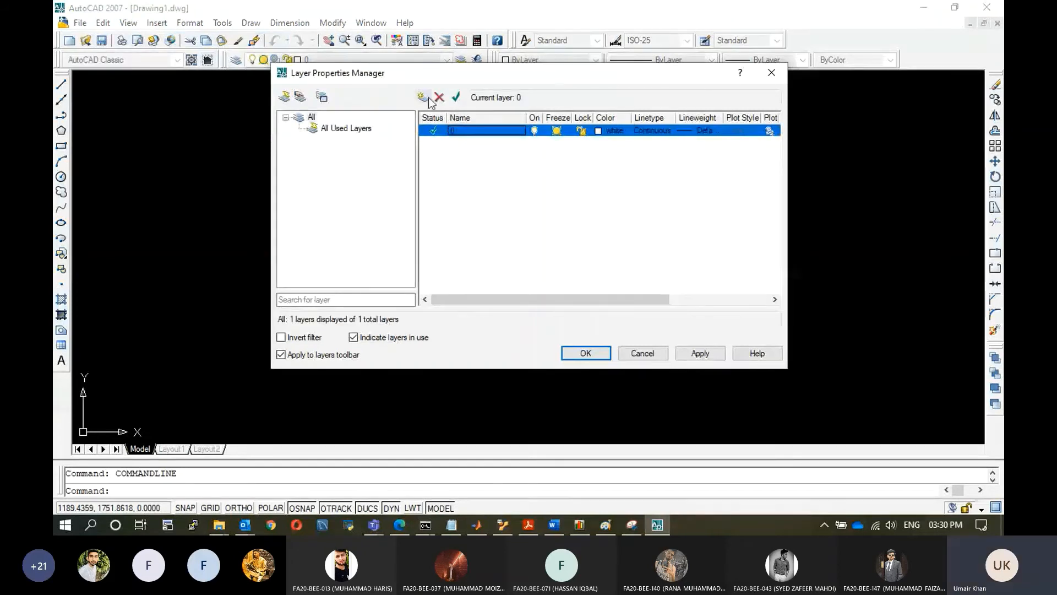
click(422, 96)
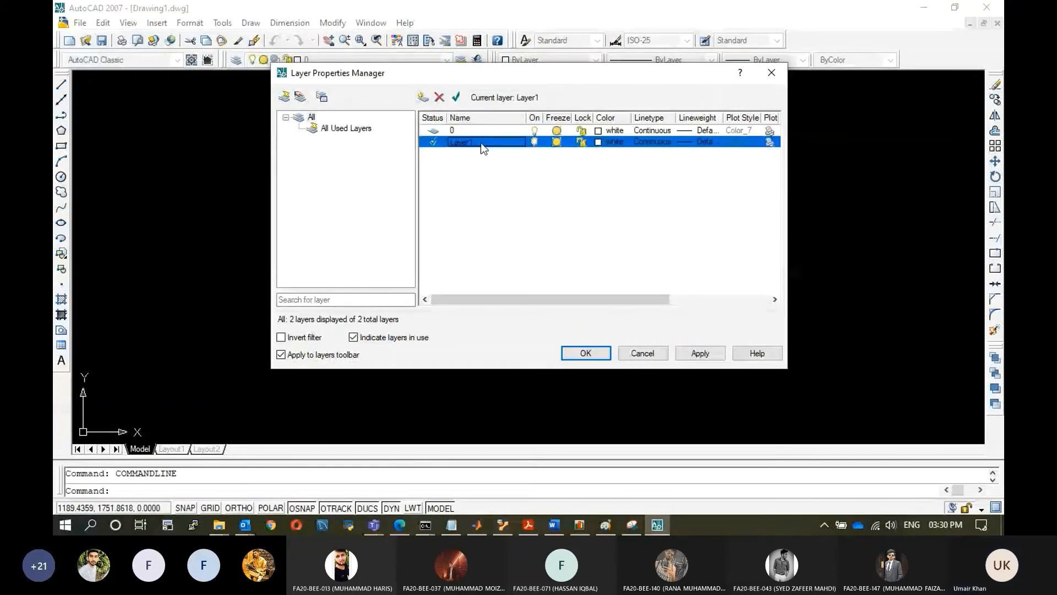
text(Reference)
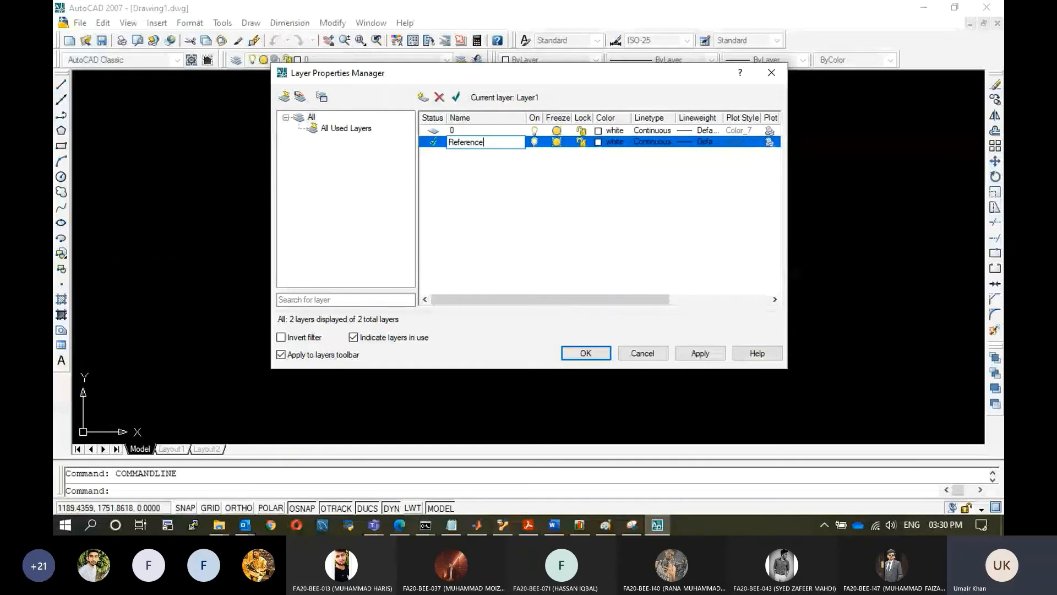
Set the Reference layer's colour to index colour 153.
click(608, 142)
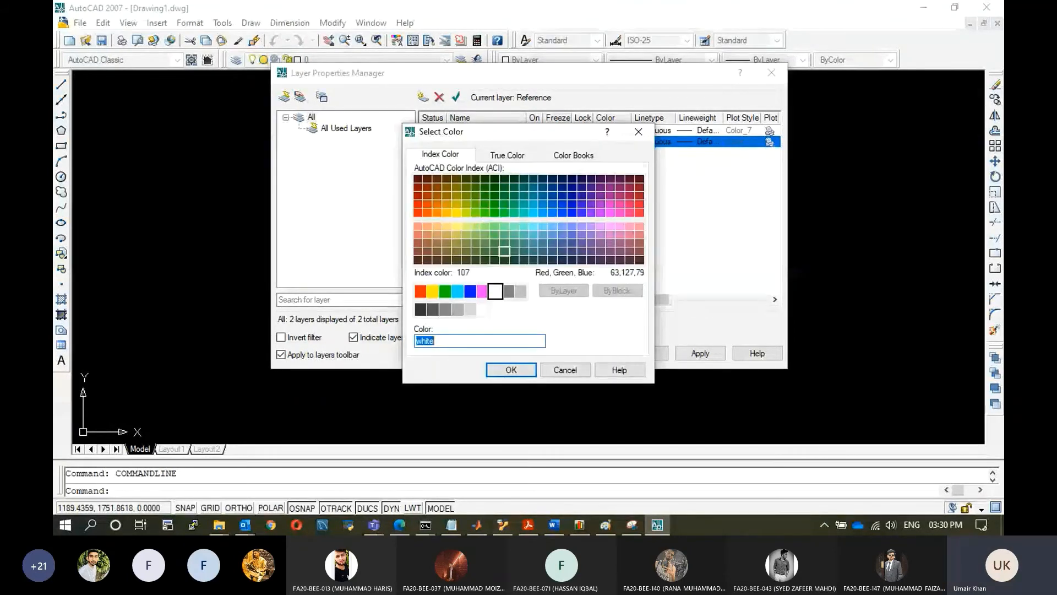
click(553, 234)
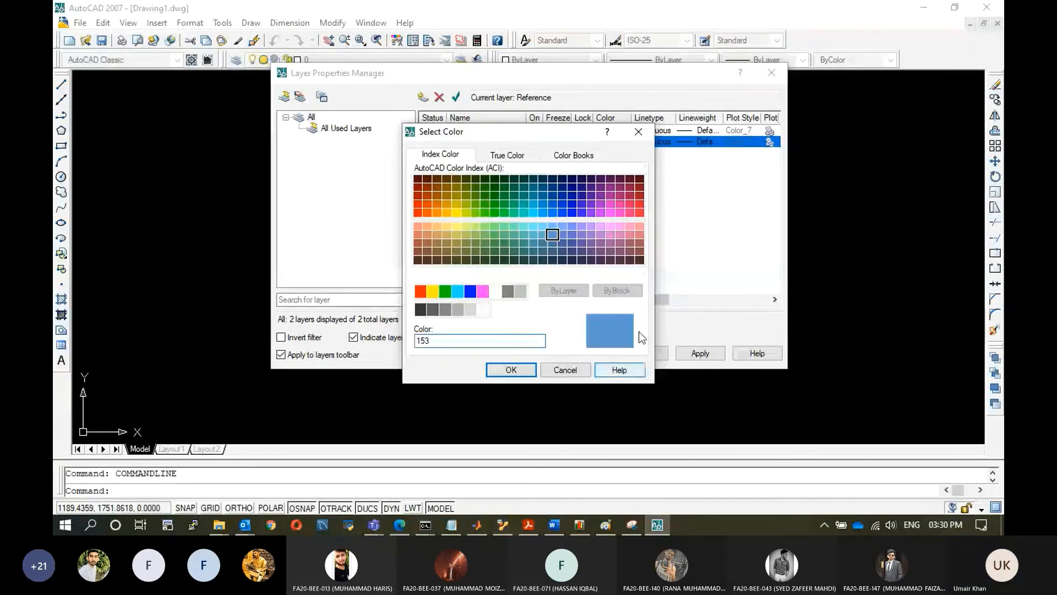
click(511, 369)
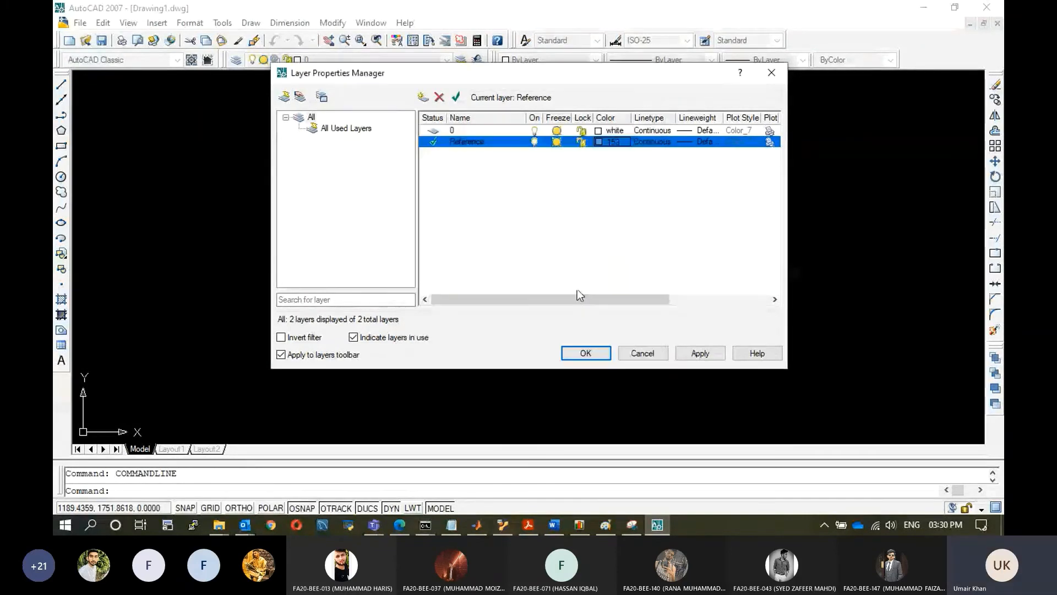
Create another new layer named Drawing.
click(426, 103)
text(Drawing)
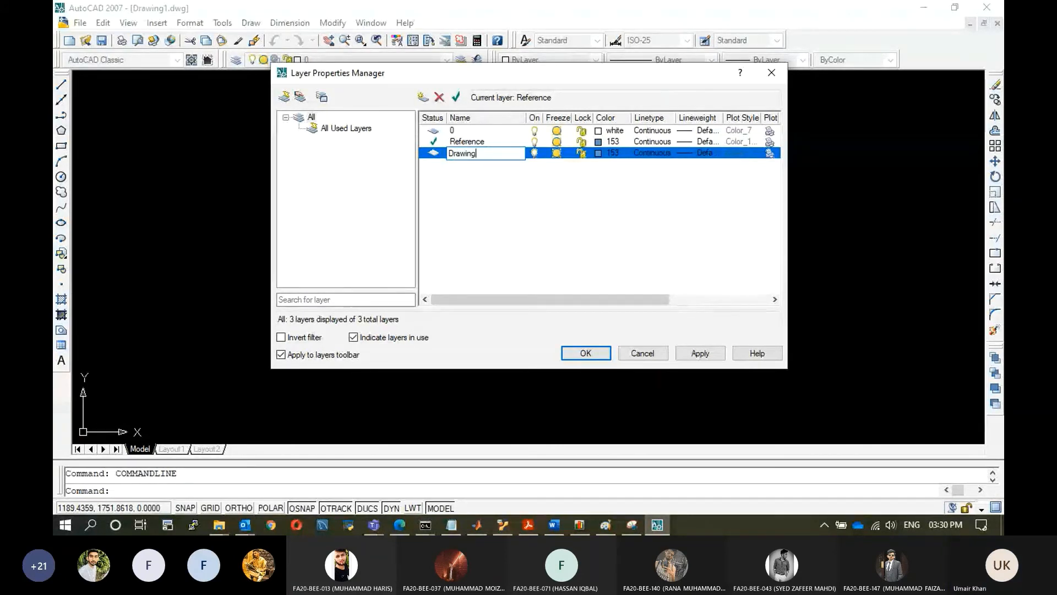
Set the Drawing layer's colour to 255, apply the changes and close the layer manager.
click(614, 151)
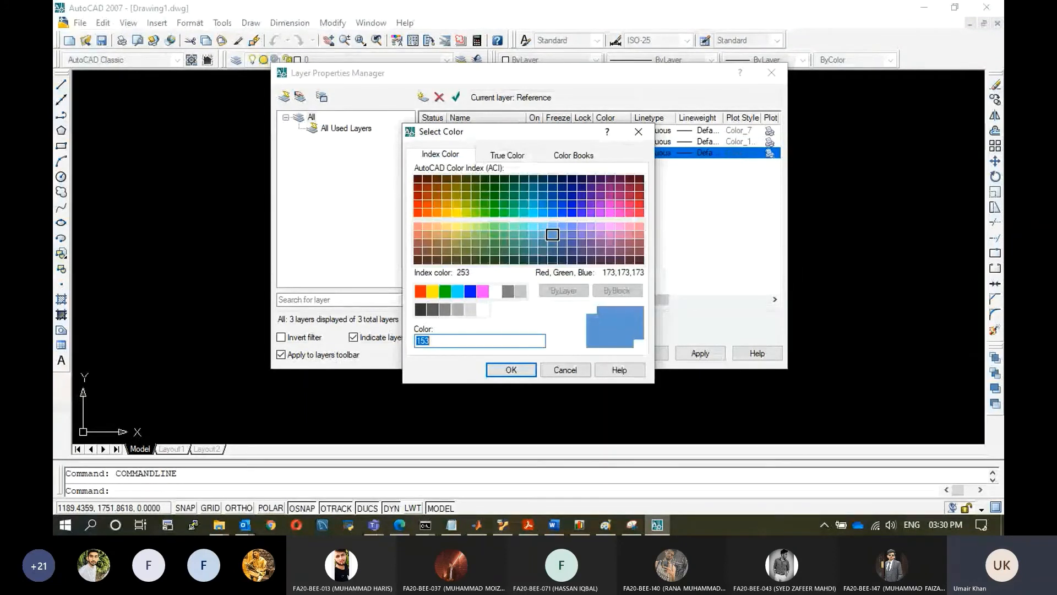
click(483, 309)
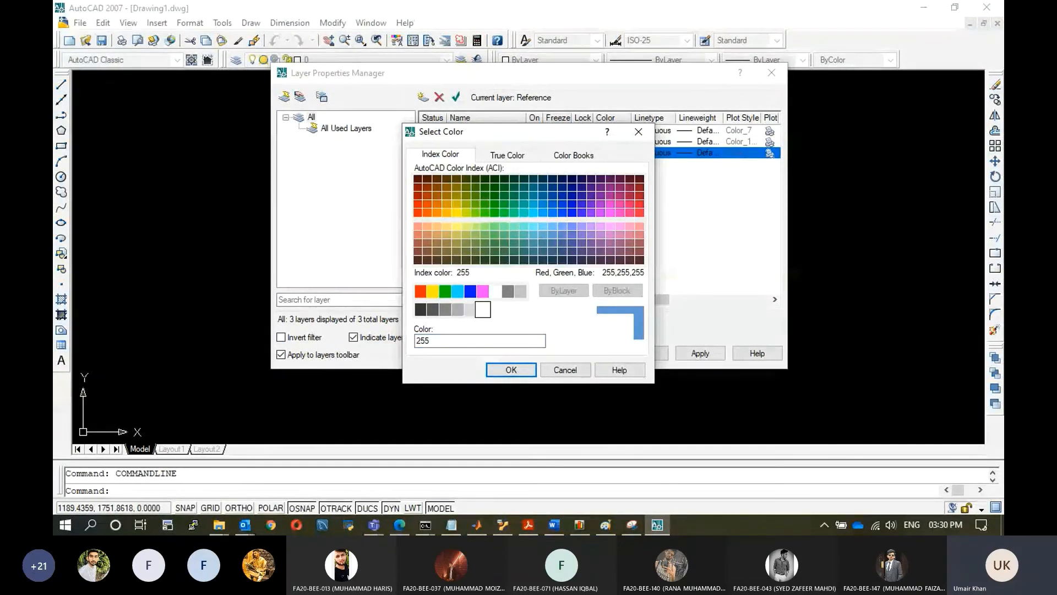
click(512, 370)
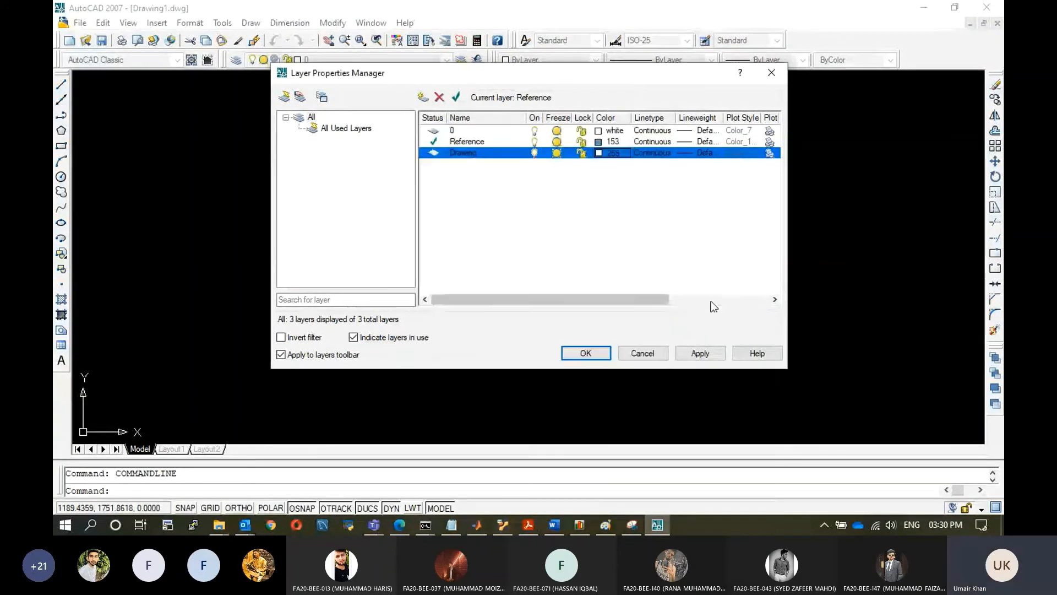
click(700, 353)
click(585, 352)
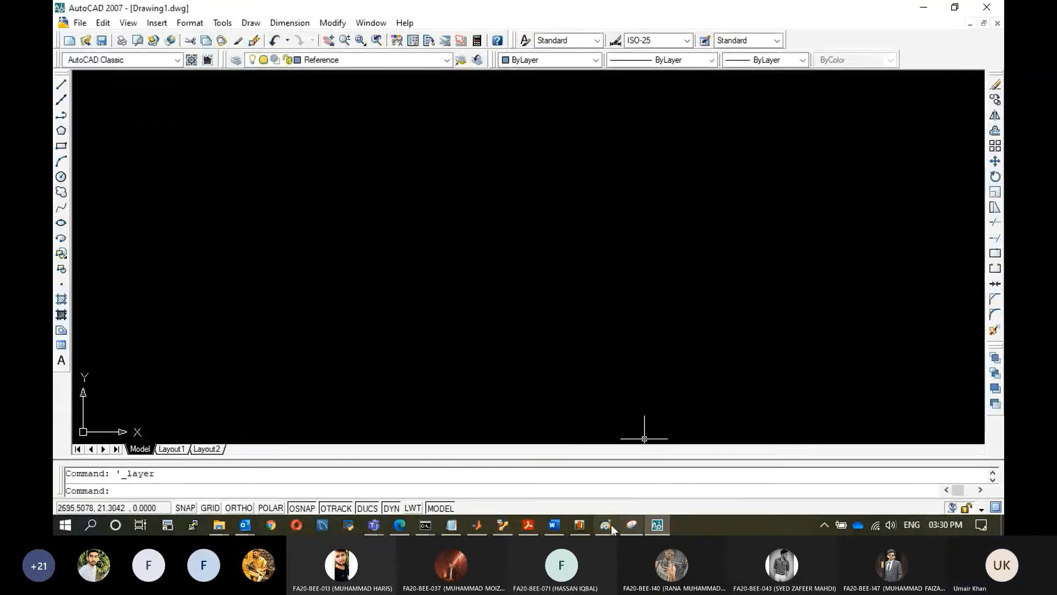
Browse the engineering drawing lab manual for the orthographic projection example and its isometric figure.
click(560, 521)
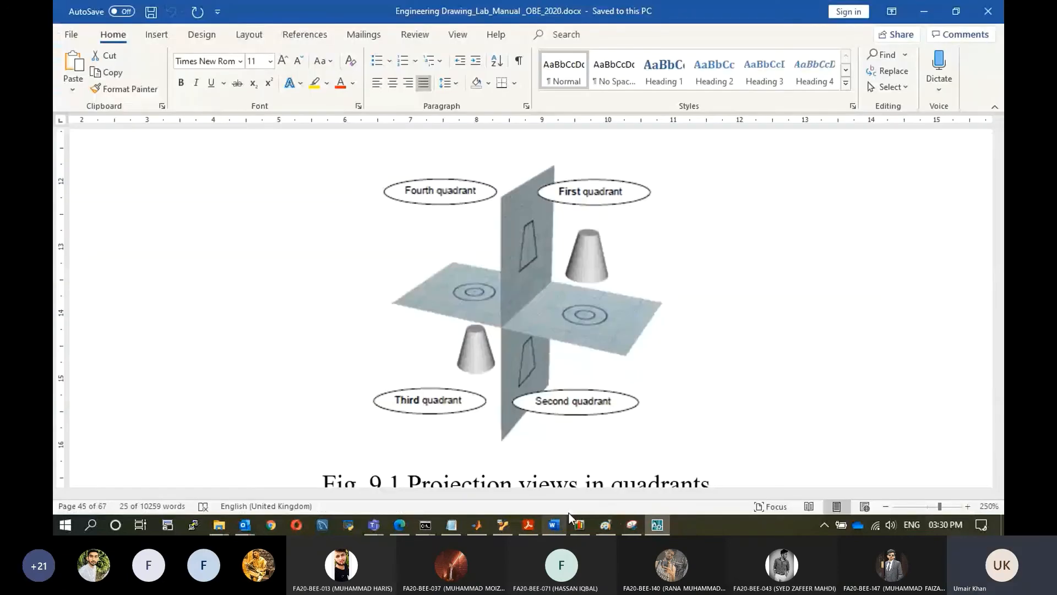
scroll(688, 322, down, 5)
scroll(691, 321, up, 7)
scroll(689, 314, down, 13)
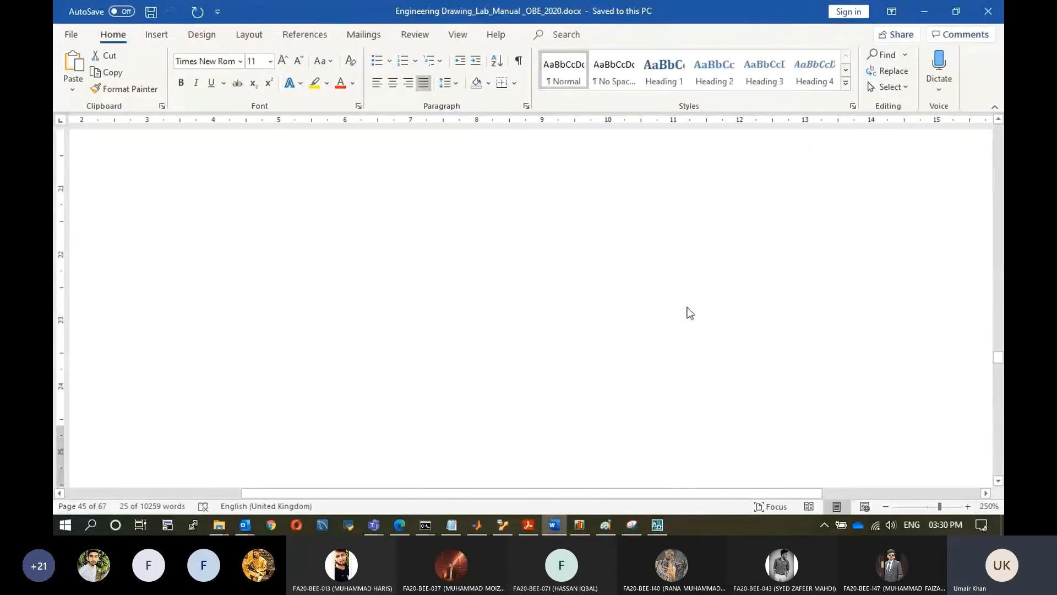
scroll(688, 308, down, 10)
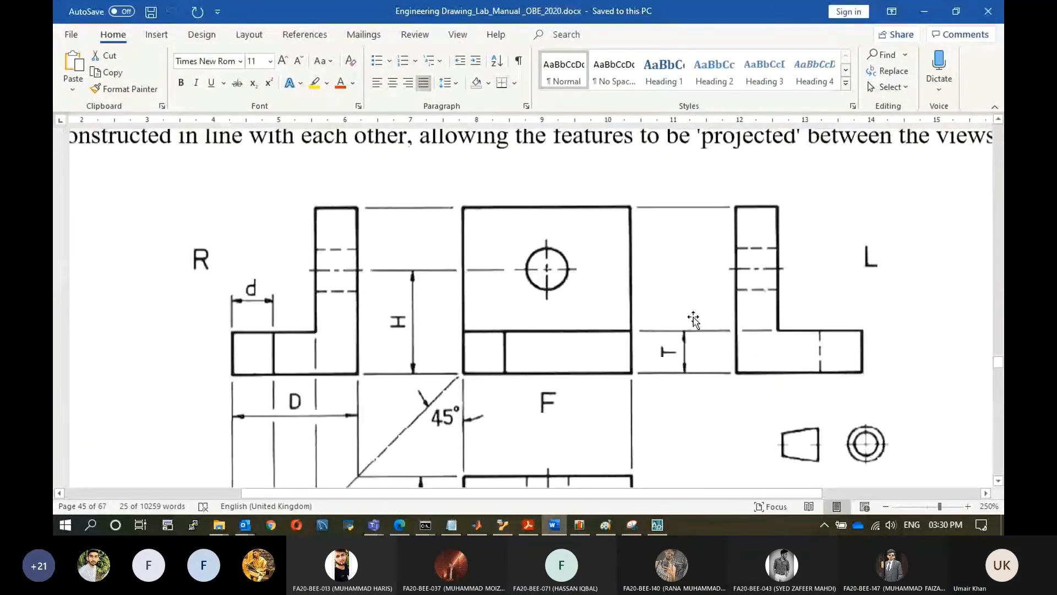
scroll(693, 319, up, 5)
drag(720, 494, 838, 493)
scroll(858, 412, up, 3)
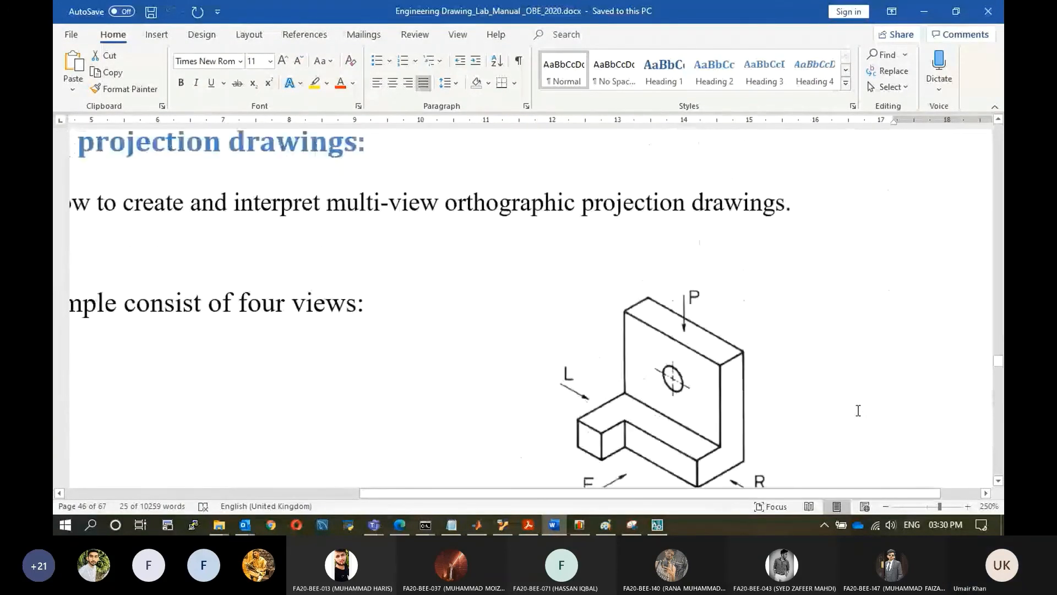
scroll(858, 410, down, 2)
Capture a snip of the isometric L-bracket figure from the manual with the Snipping Tool.
click(632, 526)
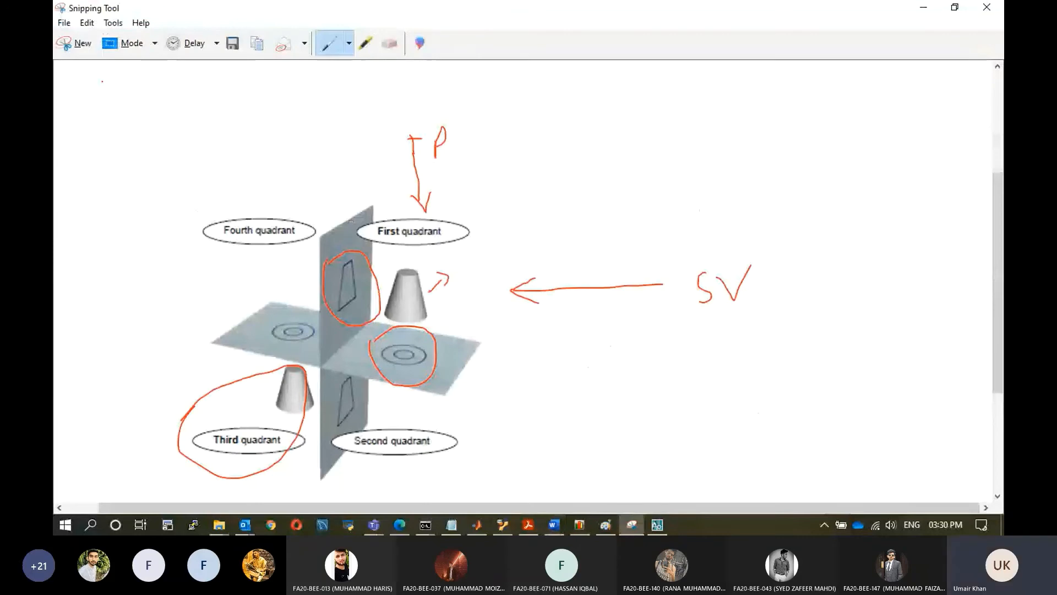
click(75, 43)
drag(516, 187, 818, 434)
click(845, 67)
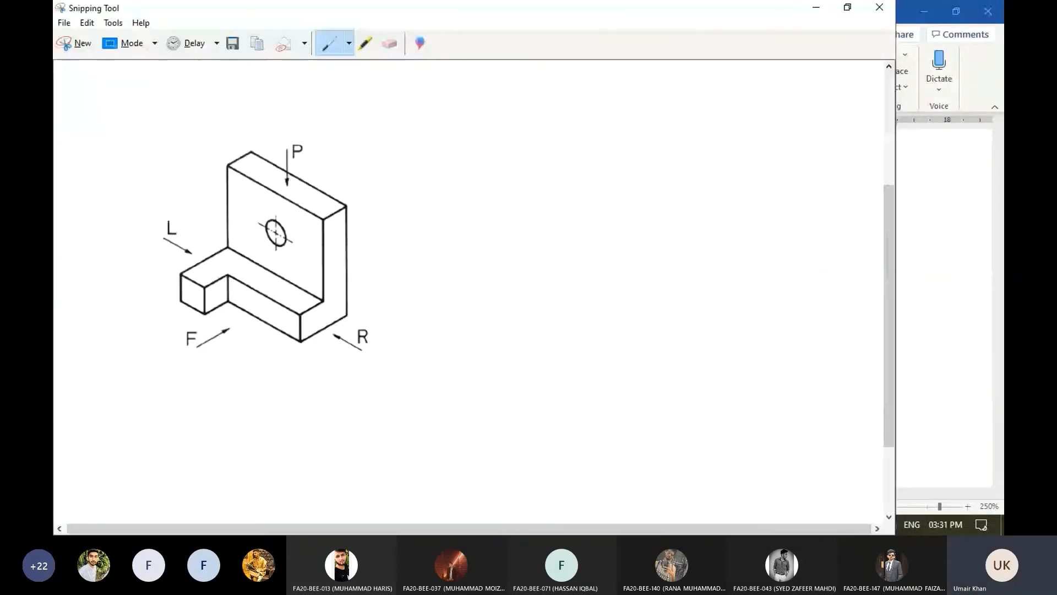
click(826, 12)
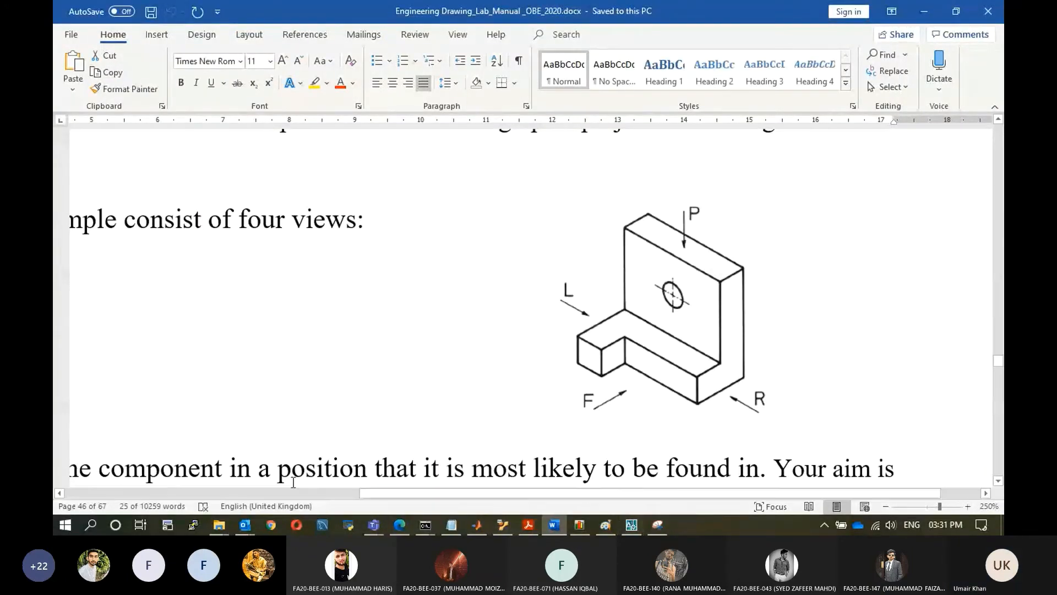
Paste the captured isometric figure into a new Paint canvas and maximize the window.
click(64, 523)
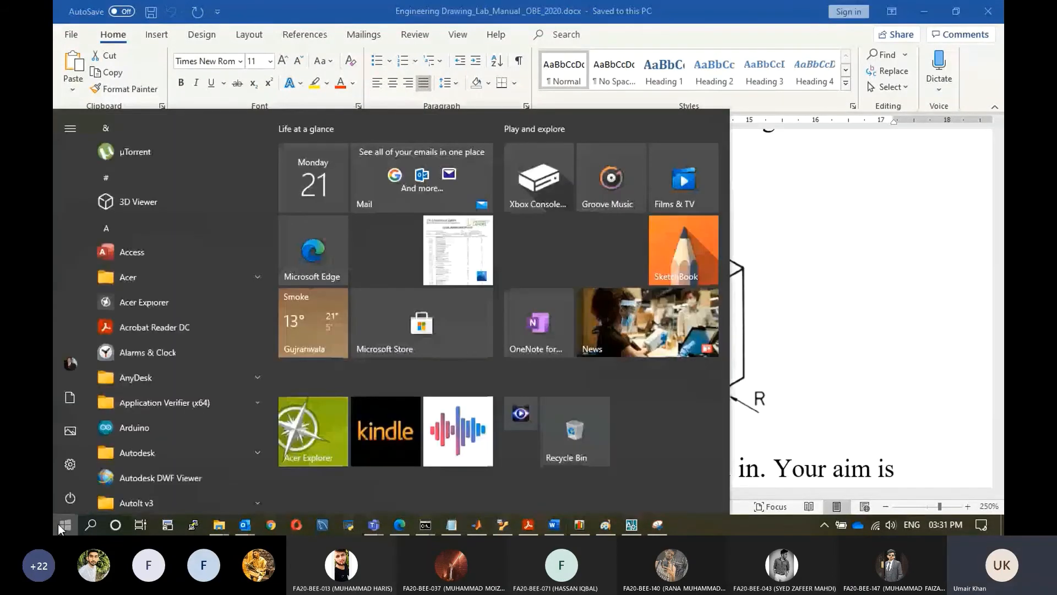
click(60, 524)
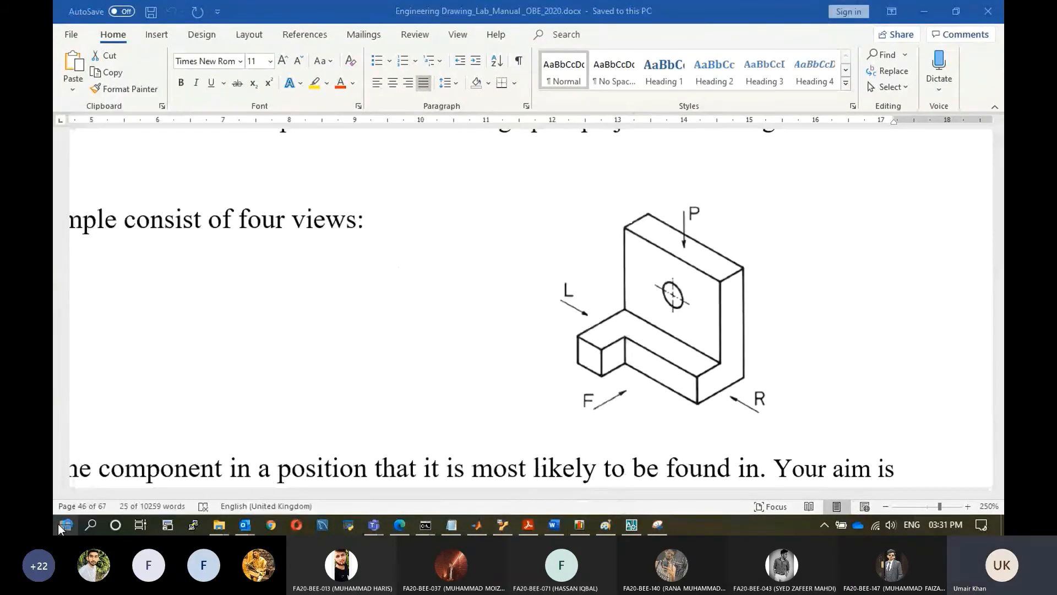
key(ctrl+v)
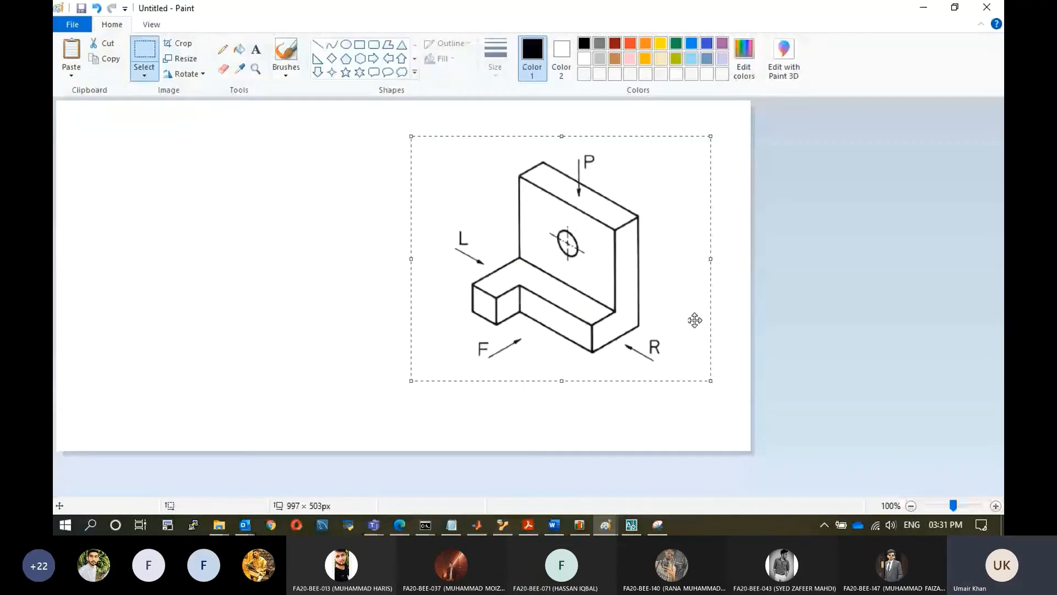
click(883, 302)
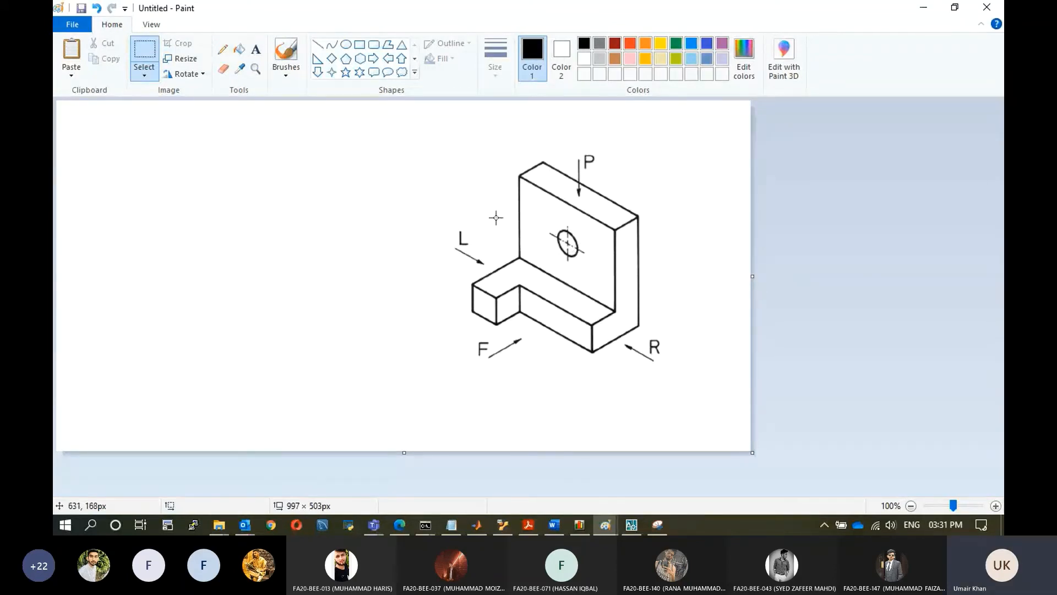
Fill the front-facing surfaces of the isometric bracket with light grey.
click(241, 49)
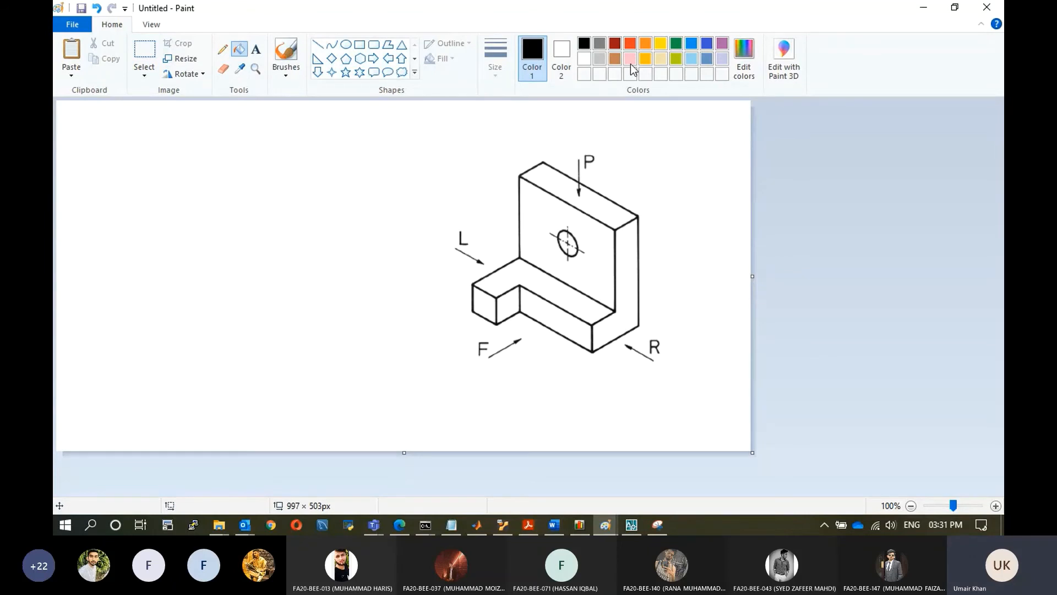
click(598, 60)
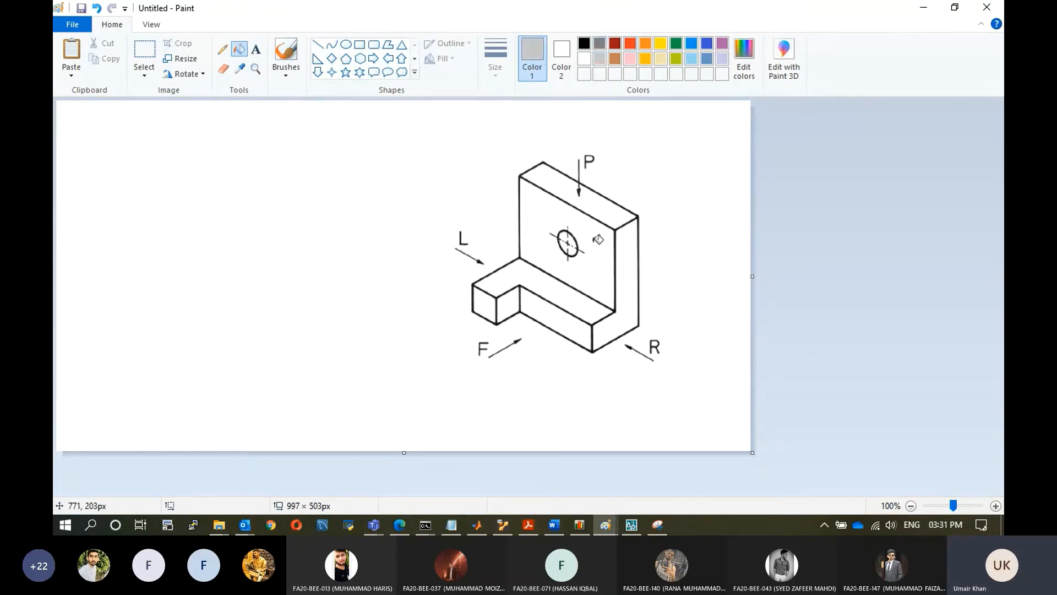
click(597, 238)
click(484, 305)
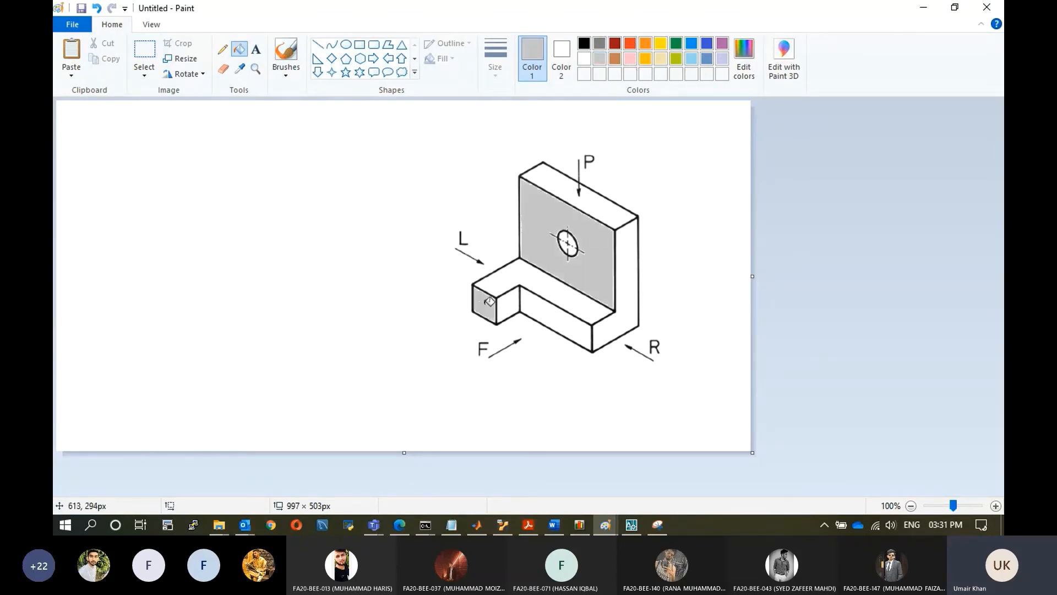
click(551, 305)
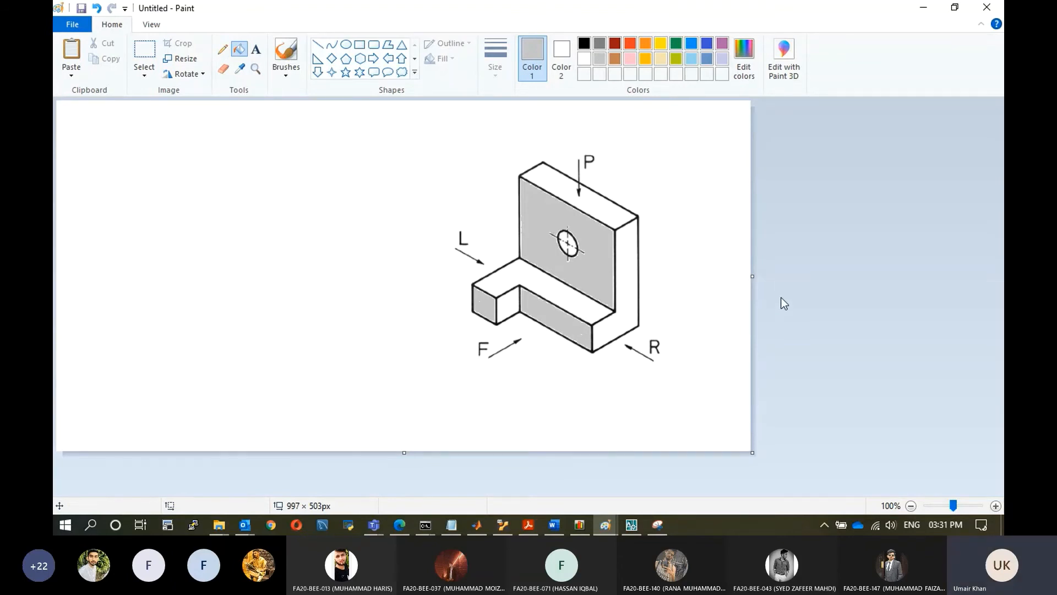
Add the text label "Front" in the upper-left area of the canvas.
click(258, 50)
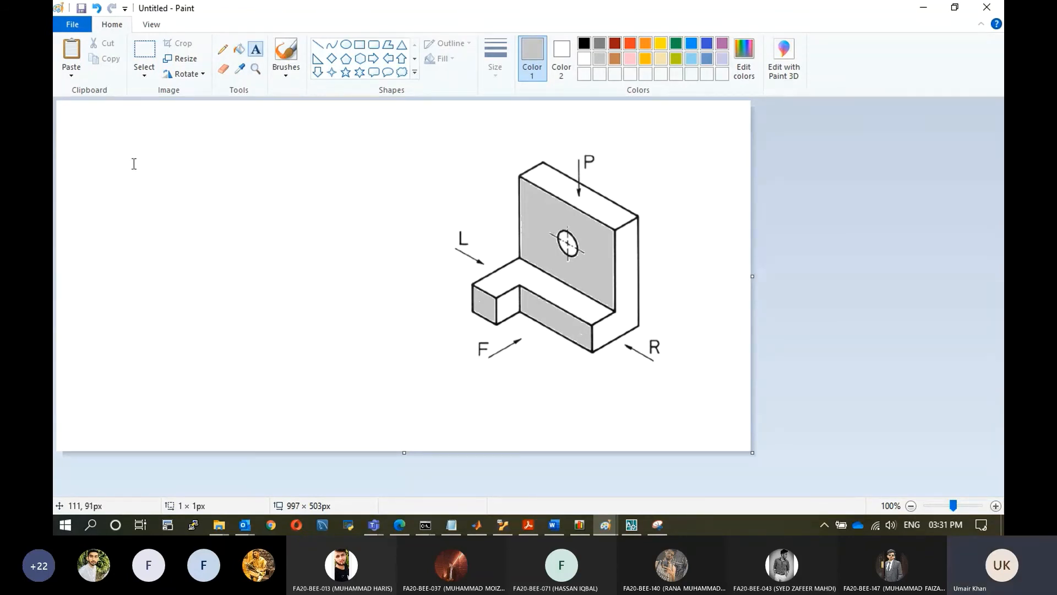
click(134, 163)
text(Fr)
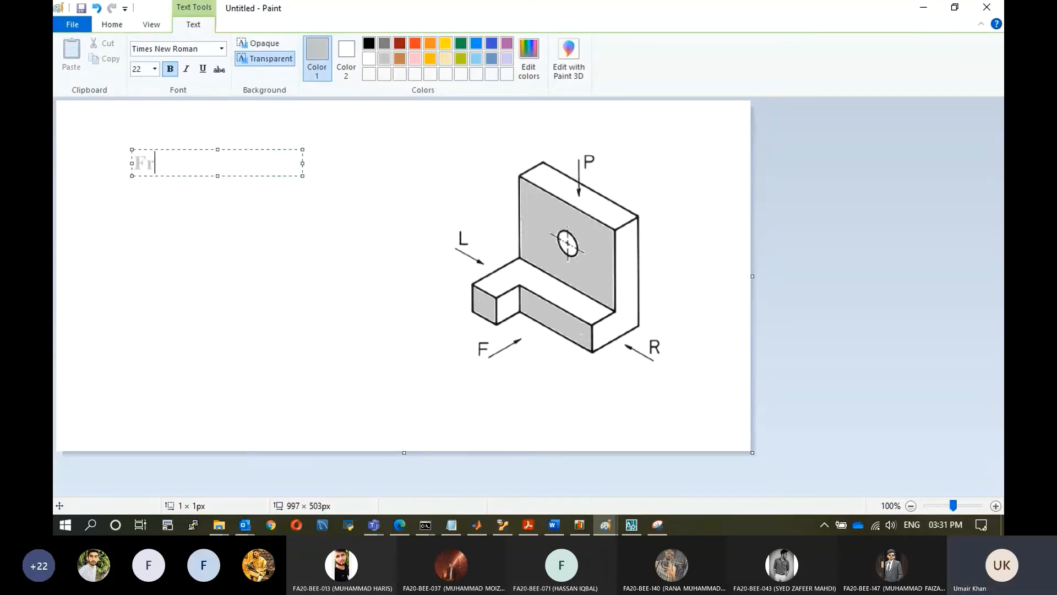
text(ont)
click(308, 213)
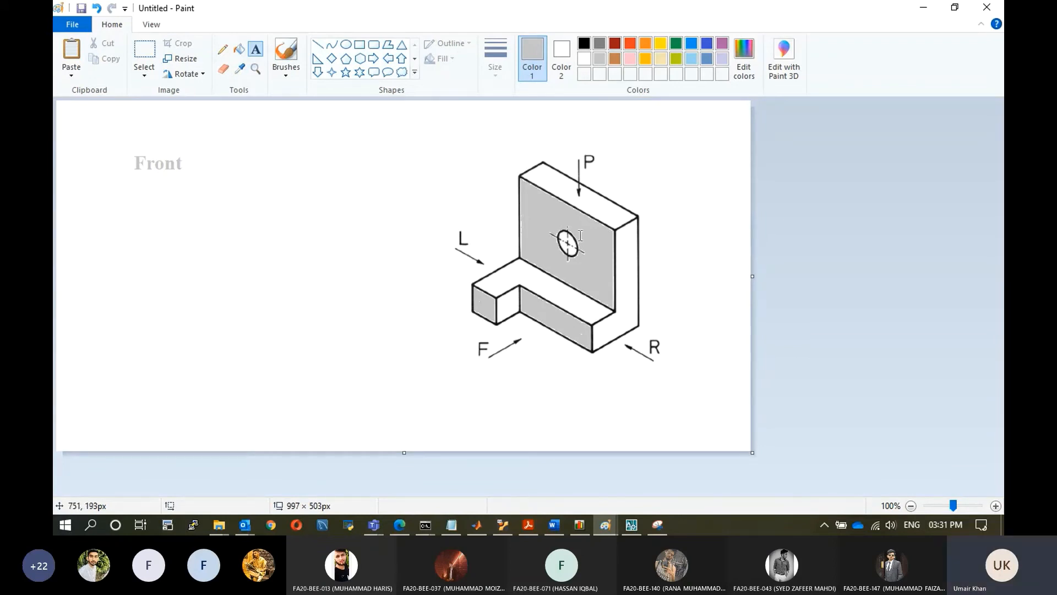
click(631, 526)
click(605, 524)
click(632, 525)
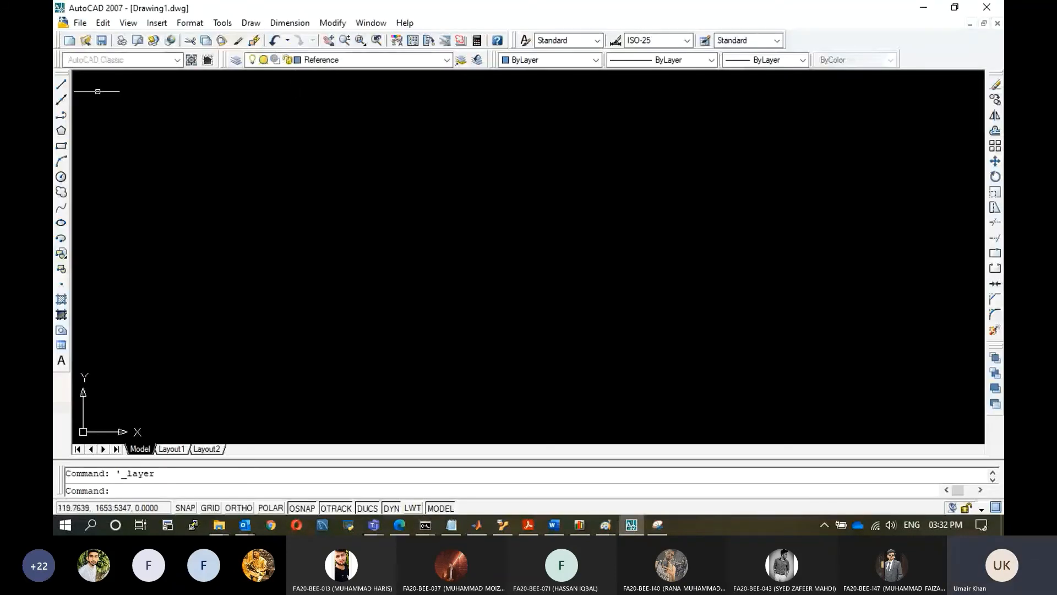
click(60, 147)
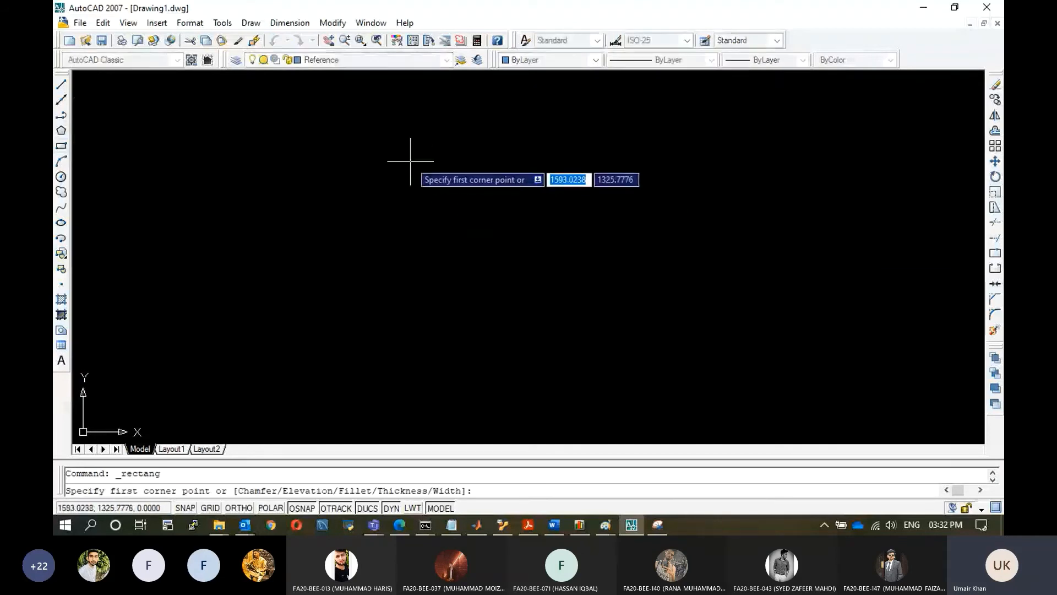
Make Drawing the current layer and draw a rectangle for the bracket's upright plate in the front view.
click(447, 61)
click(344, 85)
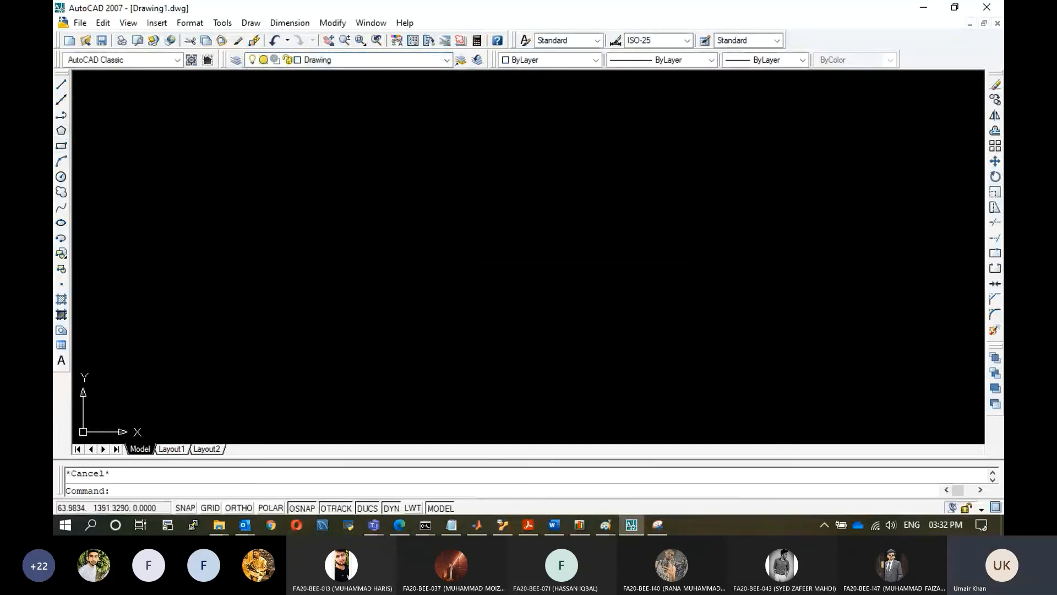
click(60, 146)
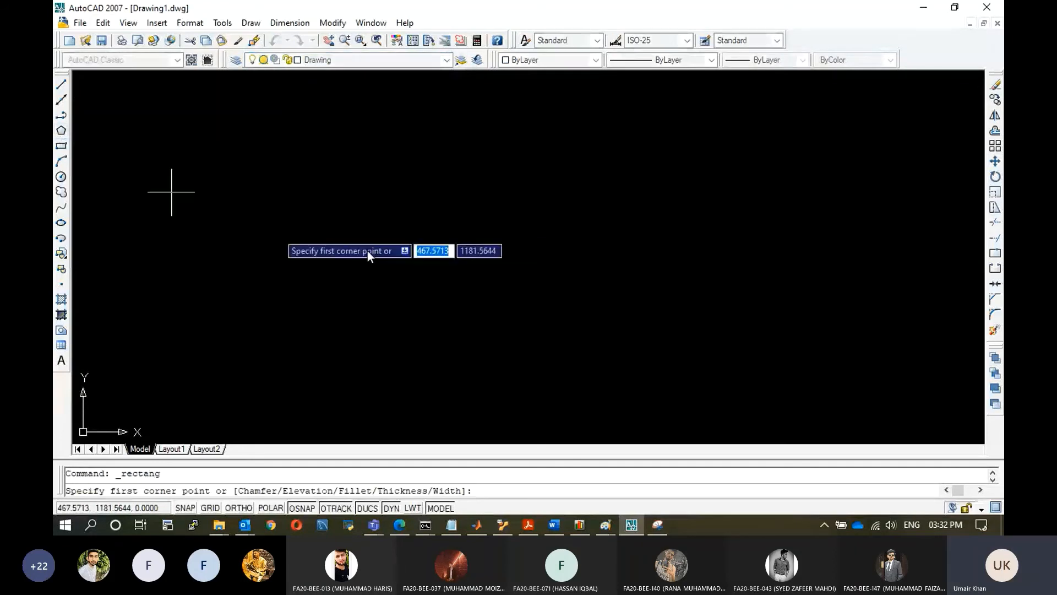
click(383, 180)
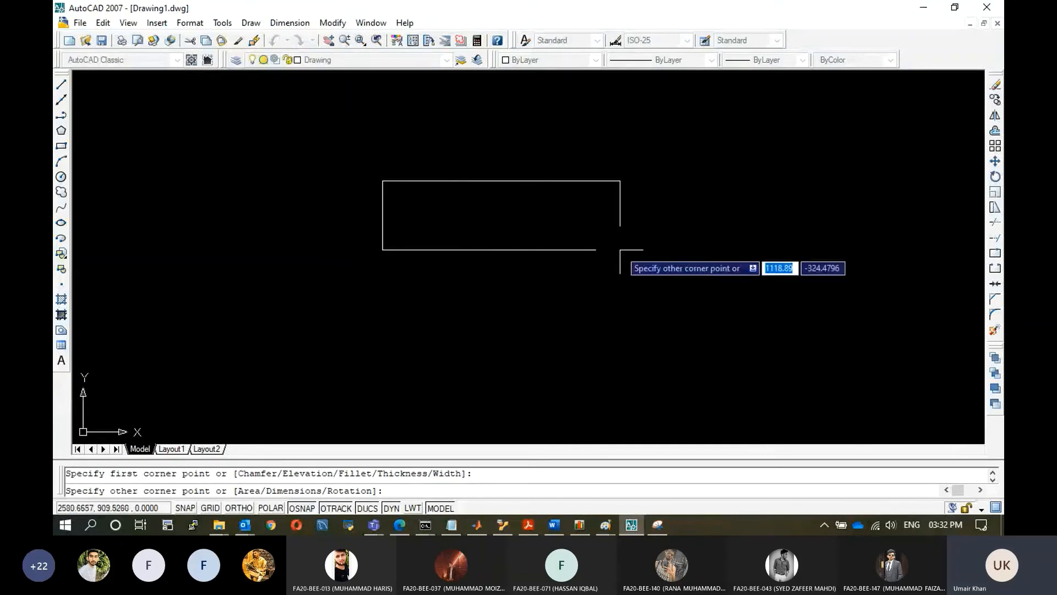
click(513, 255)
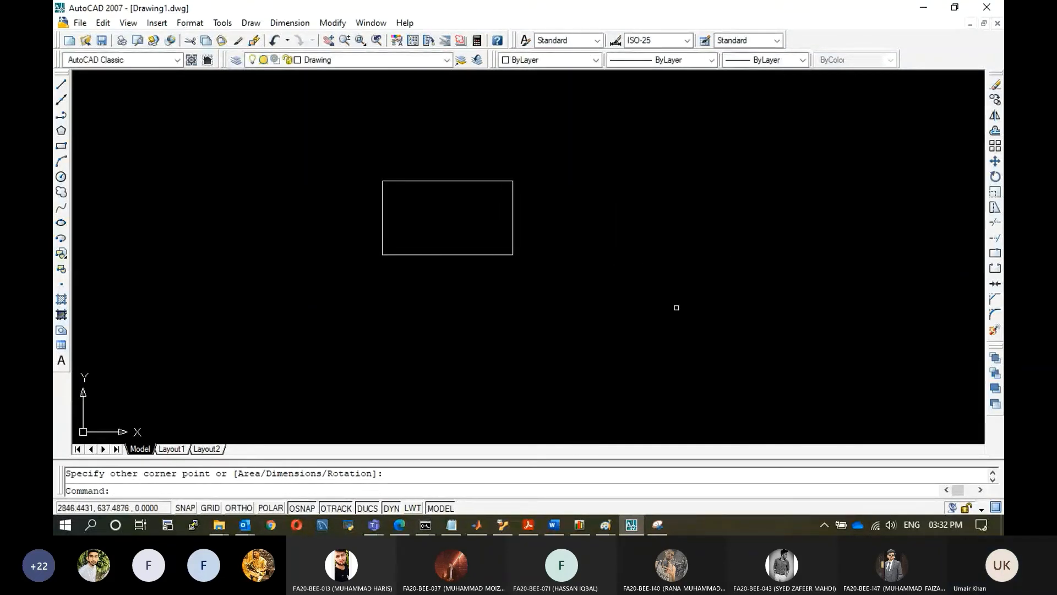
Compare with the isometric figure, then draw a shallow base rectangle directly beneath the first rectangle.
click(607, 523)
click(662, 484)
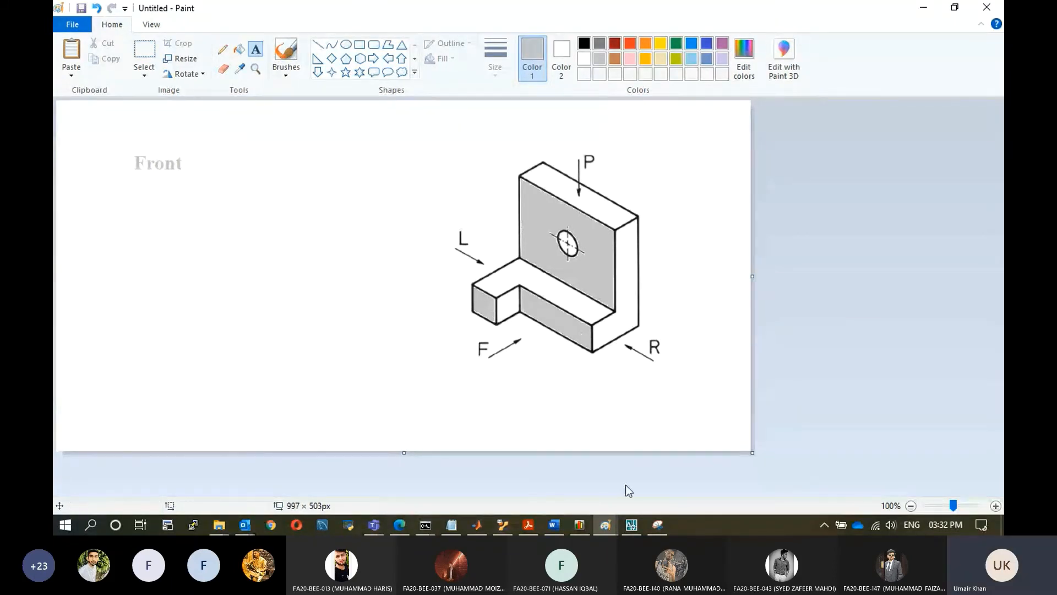
click(631, 526)
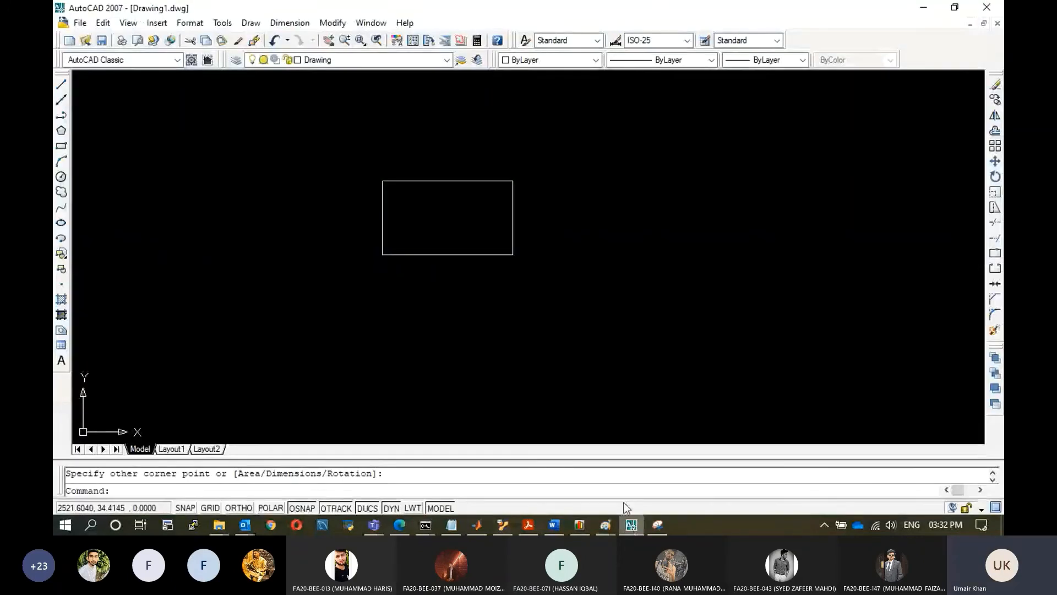
click(61, 145)
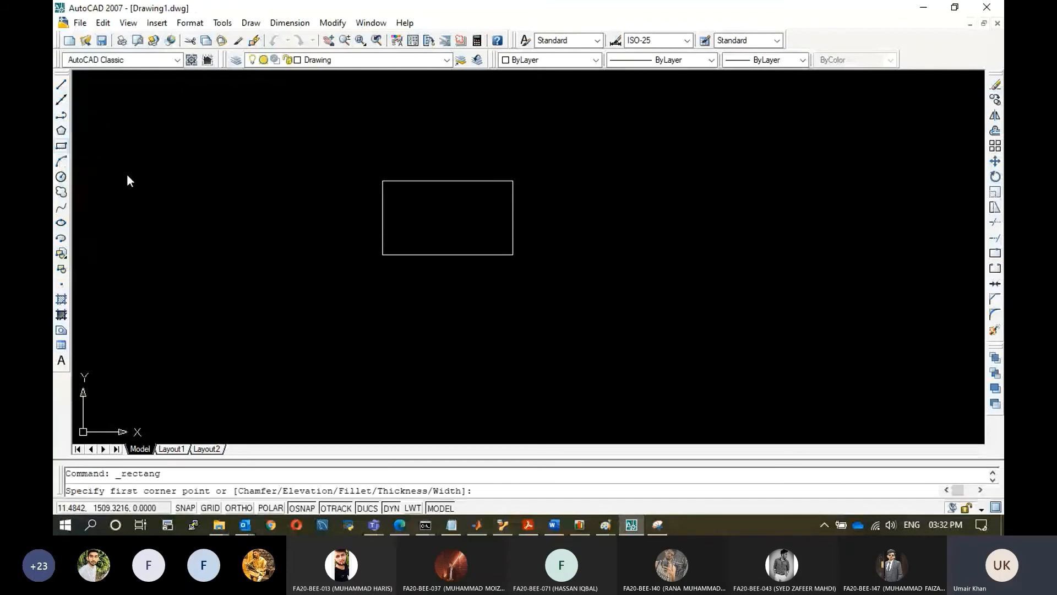
click(383, 254)
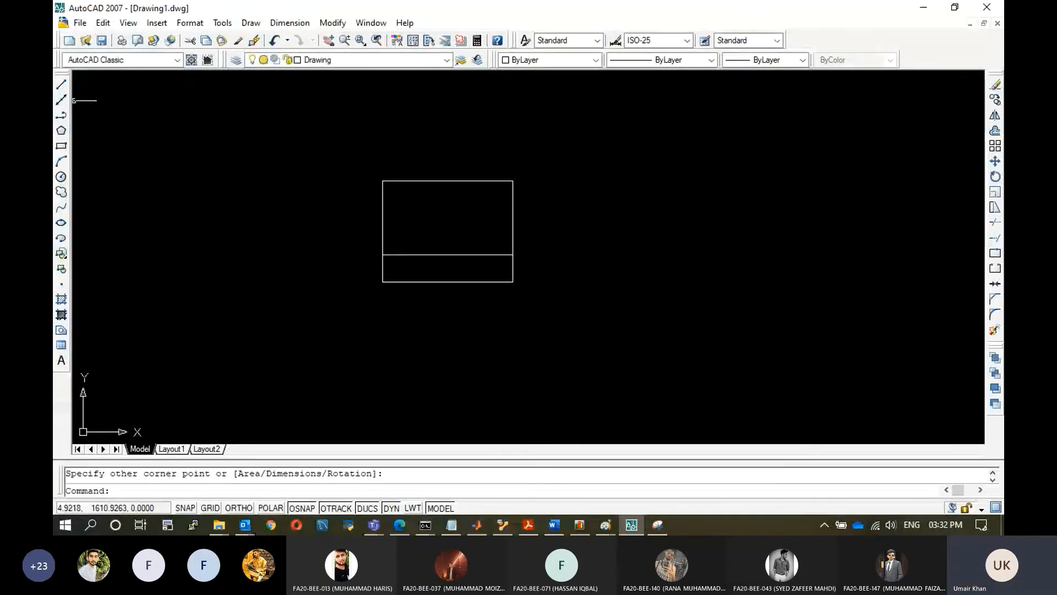
click(61, 85)
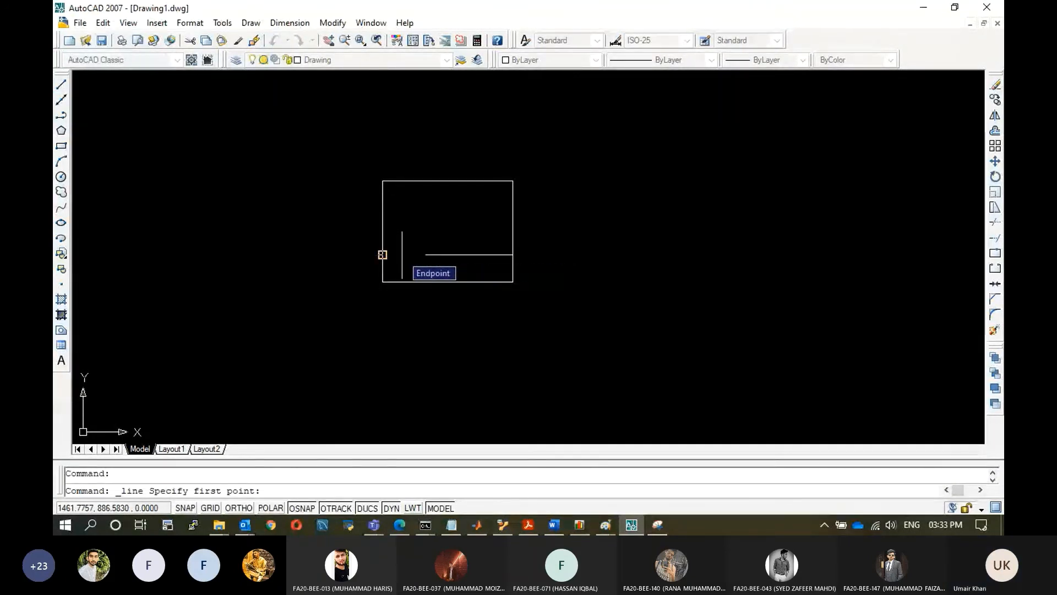
click(402, 254)
key(Escape)
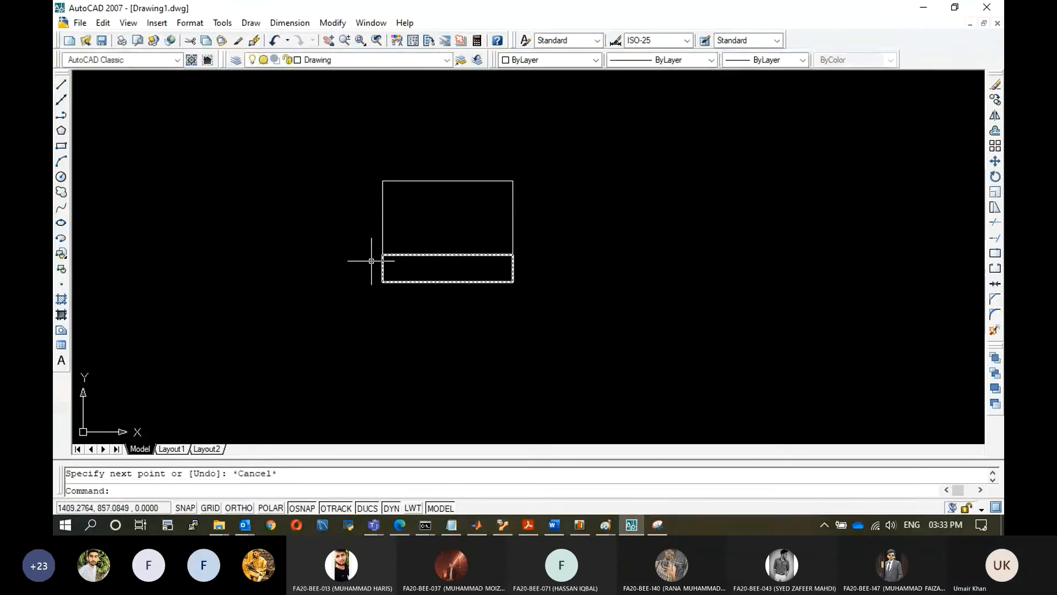
Turn object snap off and draw a short vertical line inside the base rectangle near its left end.
click(301, 508)
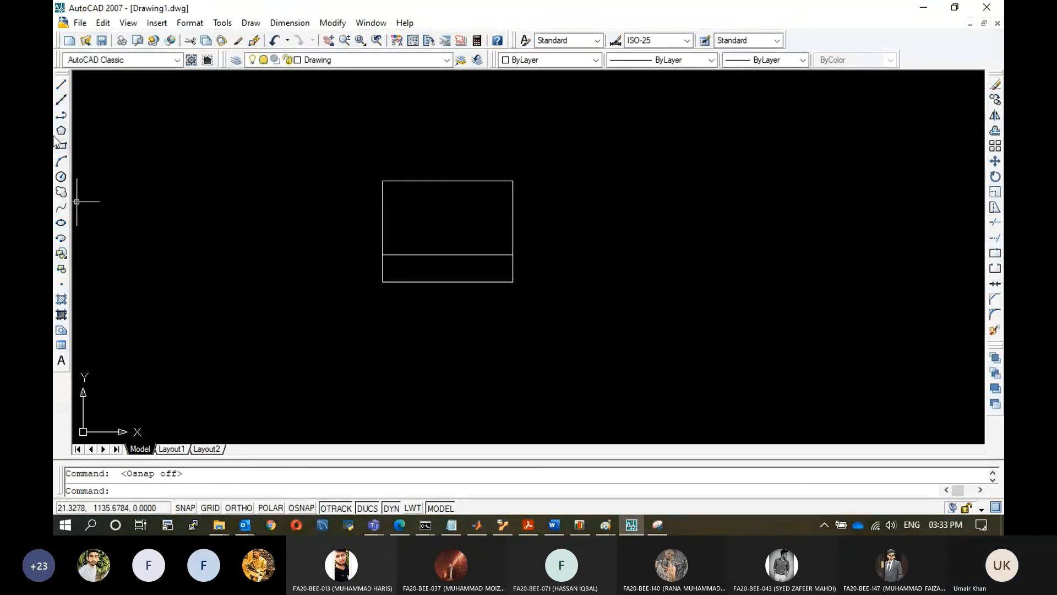
click(61, 84)
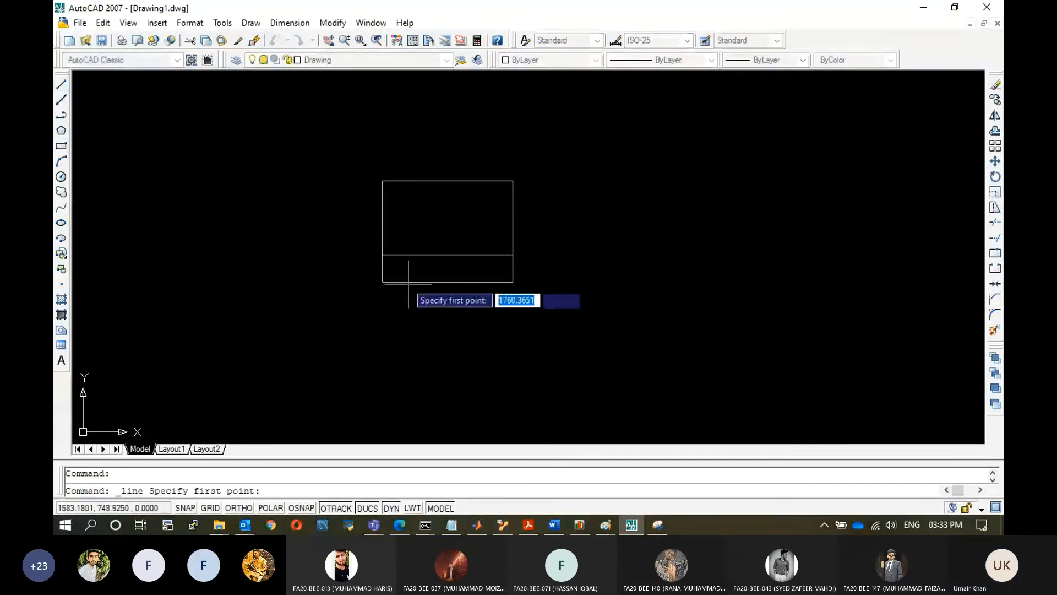
click(409, 254)
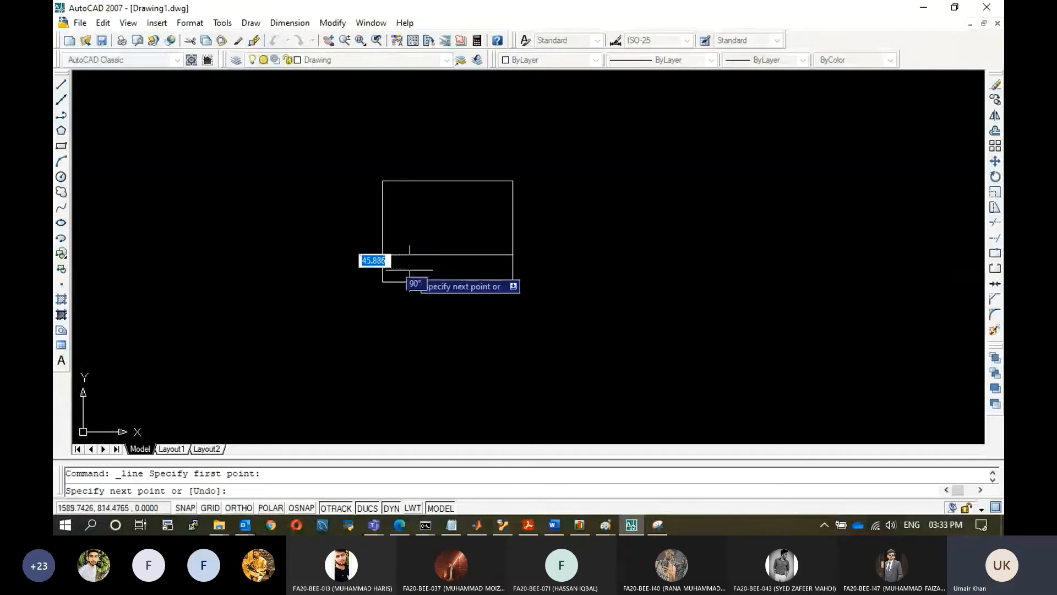
click(409, 282)
key(Escape)
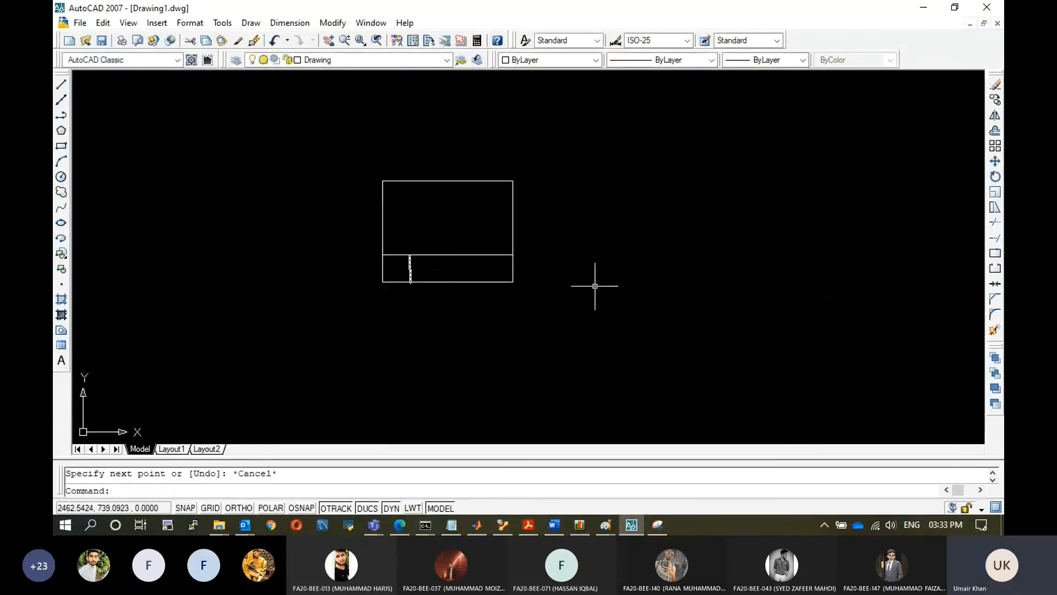
Review the isometric bracket figure in the Snipping Tool and Paint windows.
click(658, 524)
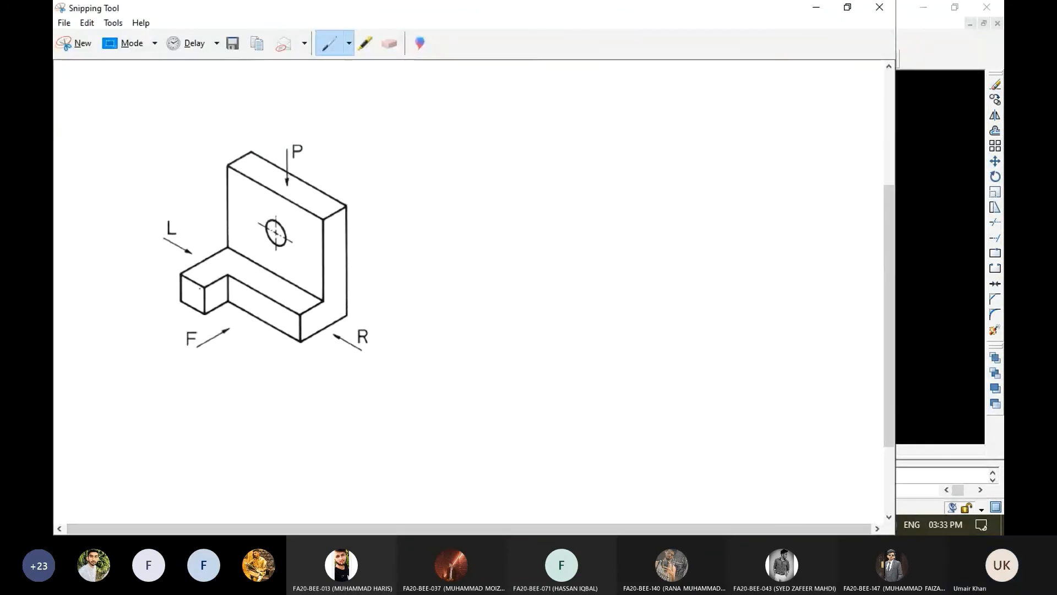
click(815, 8)
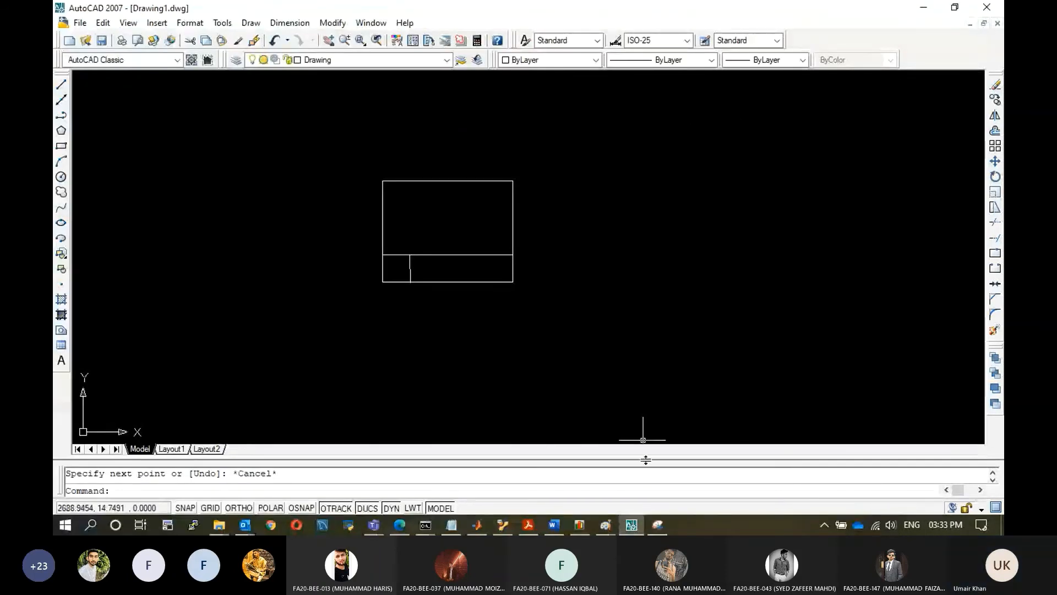
mouse_move(605, 525)
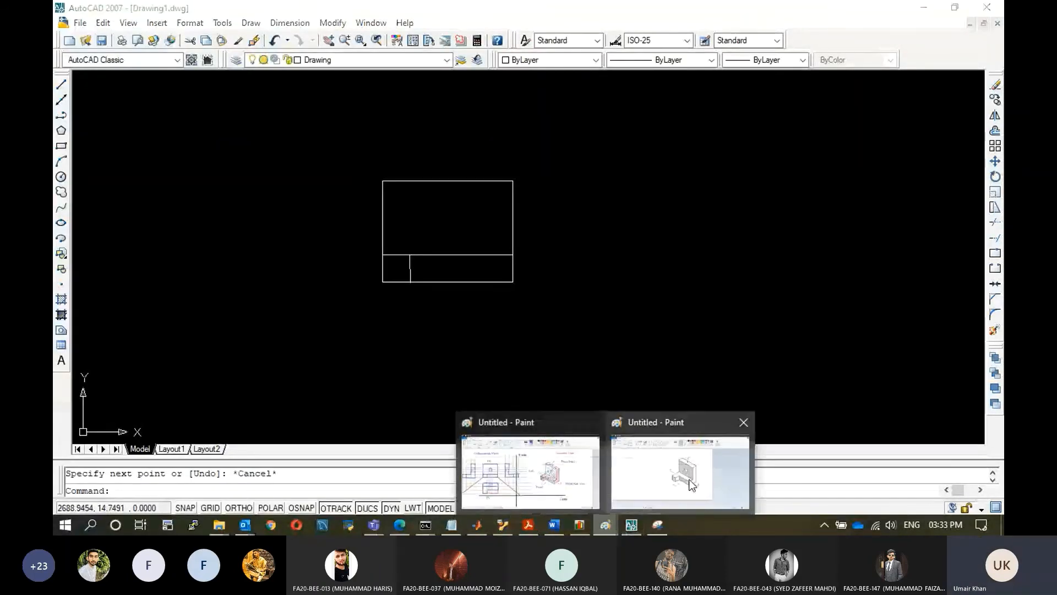
click(692, 484)
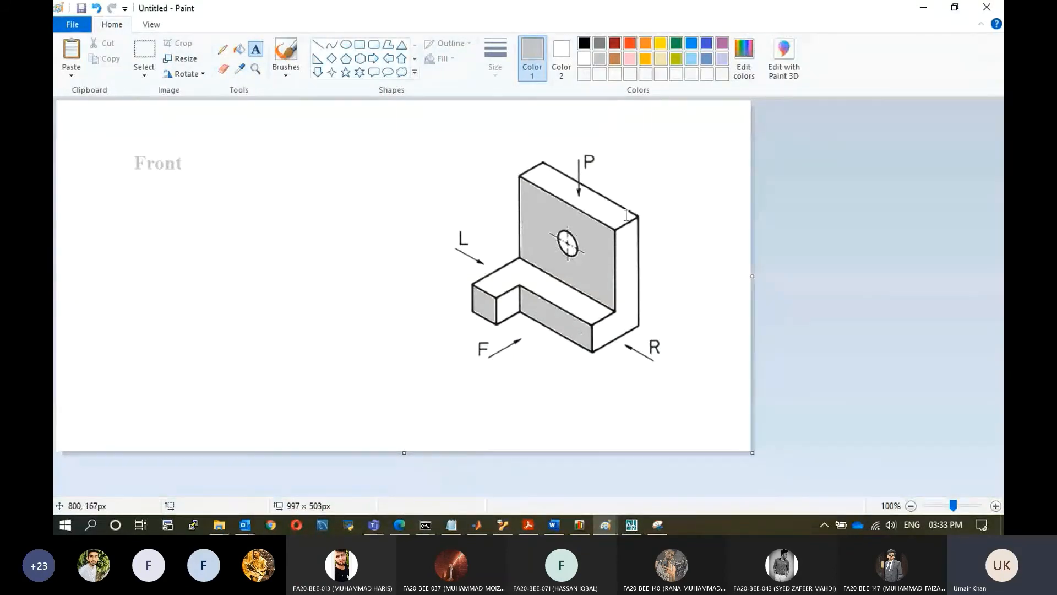
click(923, 7)
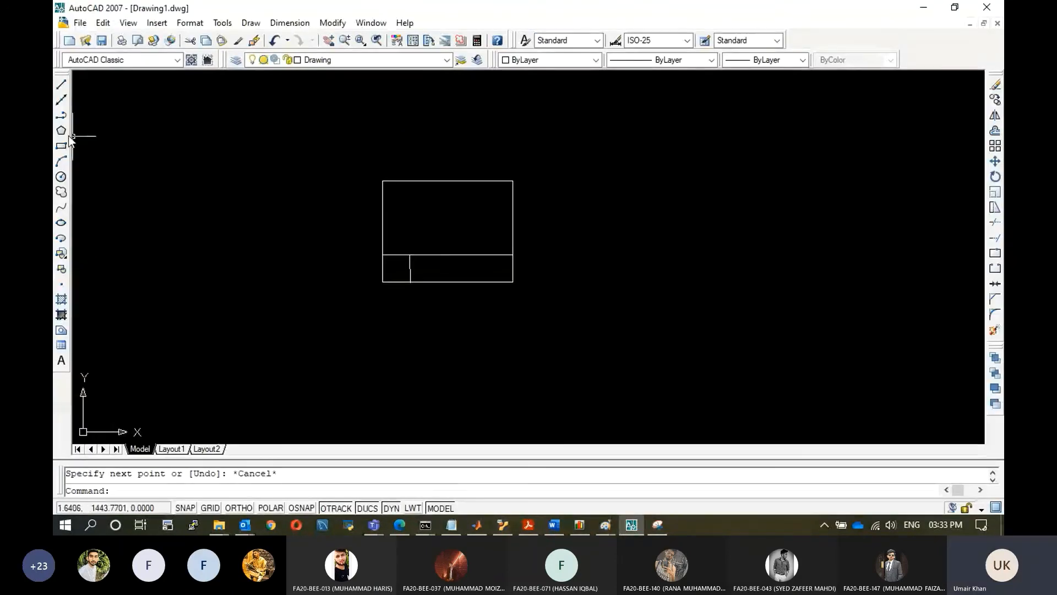
click(61, 176)
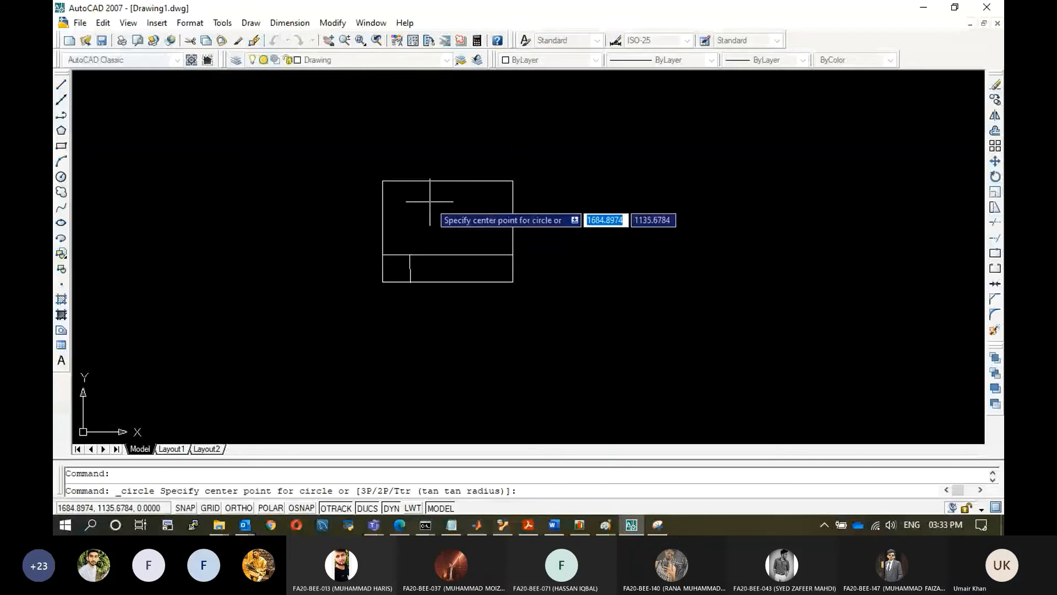
click(429, 201)
key(Escape)
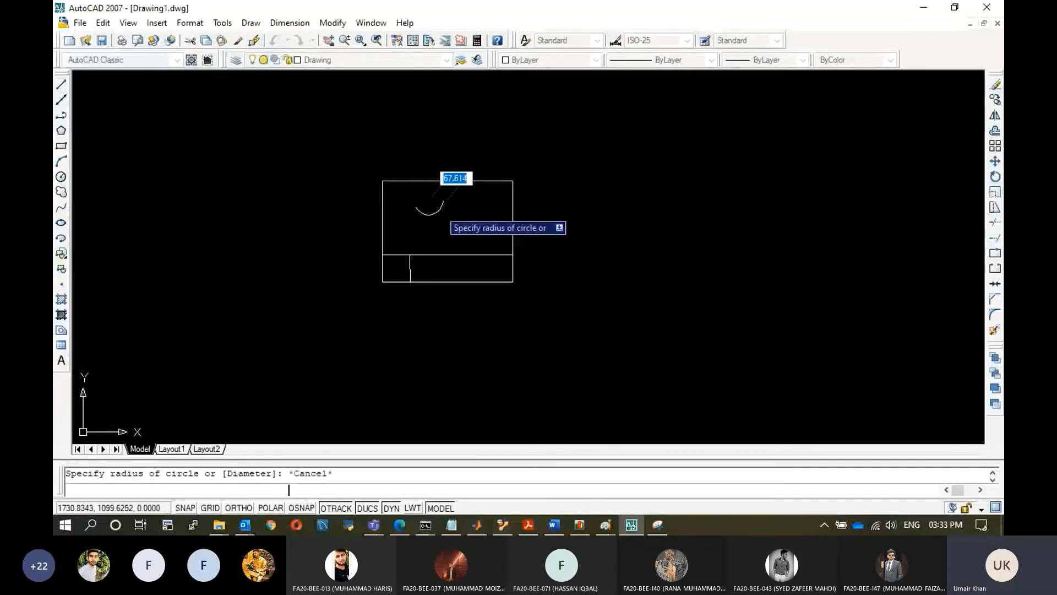
Turn object snap on and draw vertical and horizontal centre lines through the midpoints of the upright rectangle.
click(300, 508)
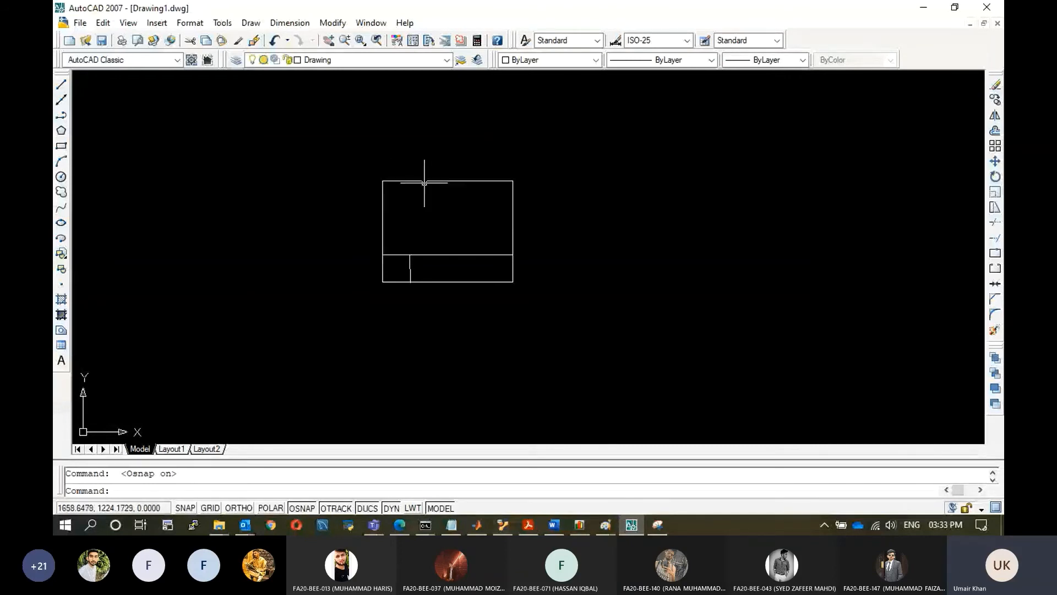
click(61, 84)
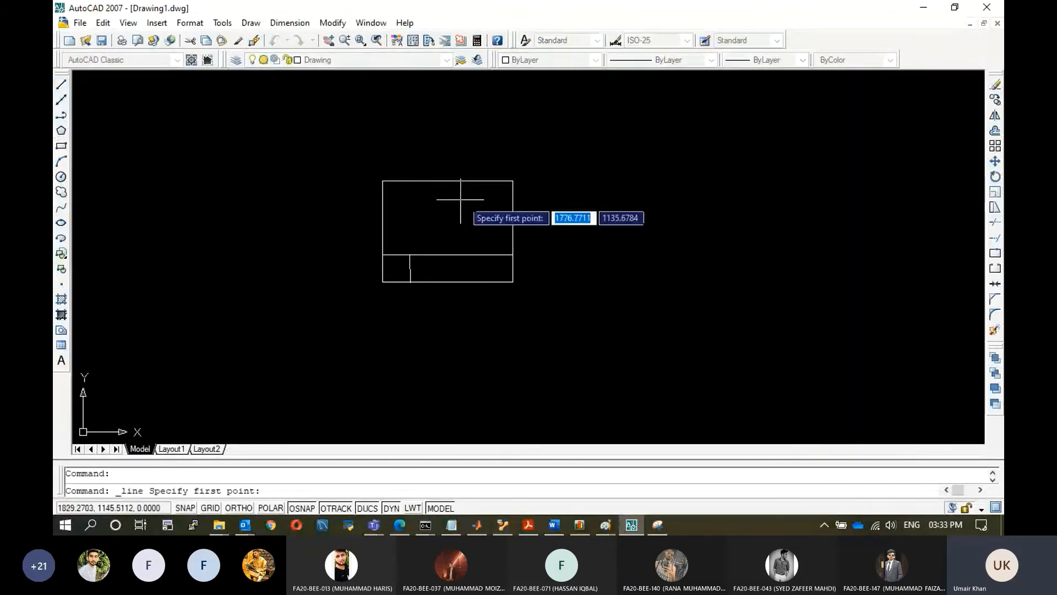
click(448, 180)
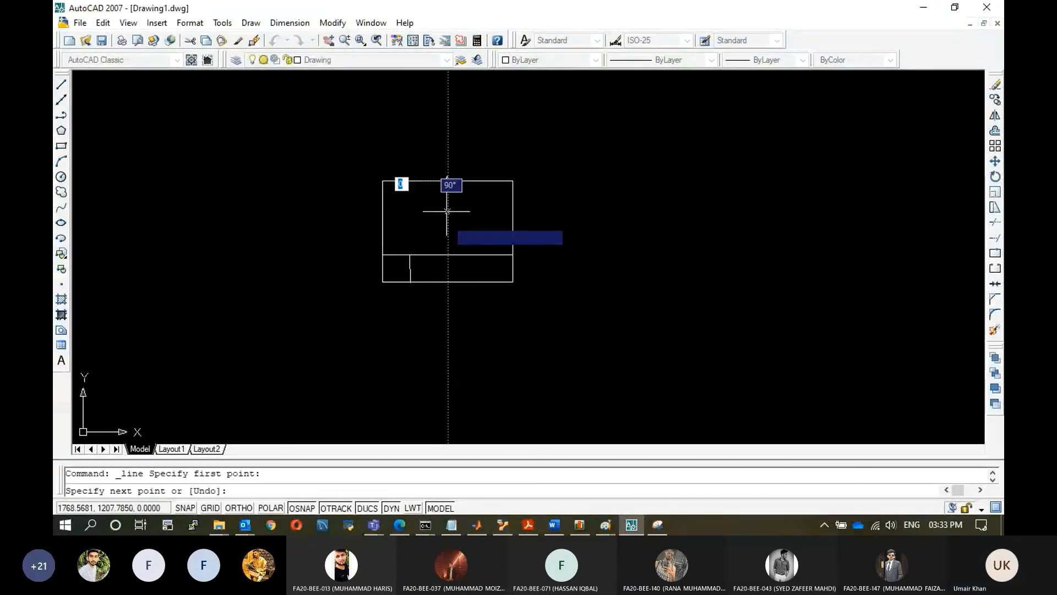
click(447, 255)
key(Escape)
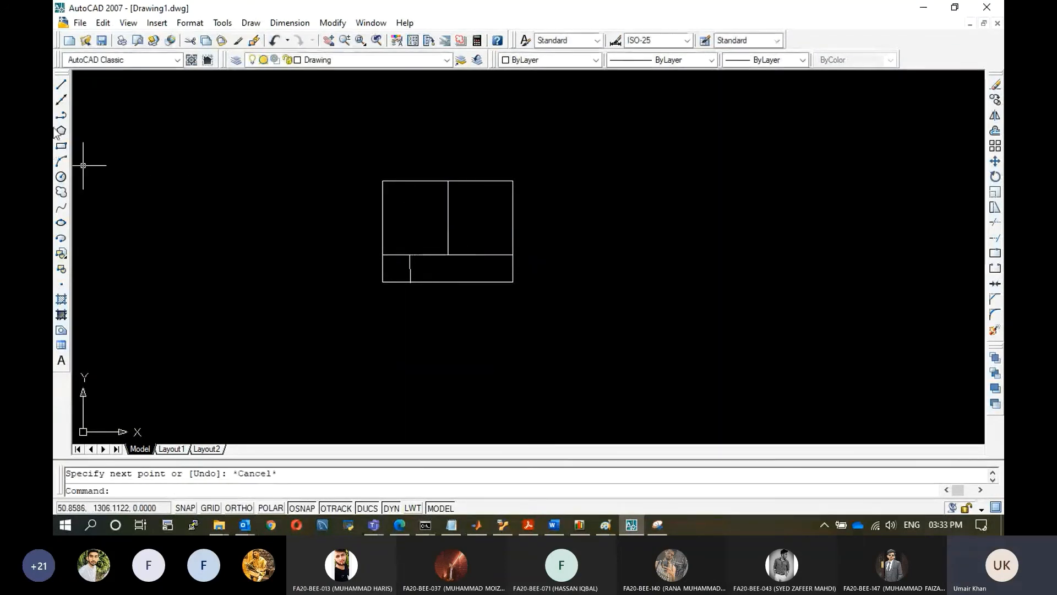
click(64, 87)
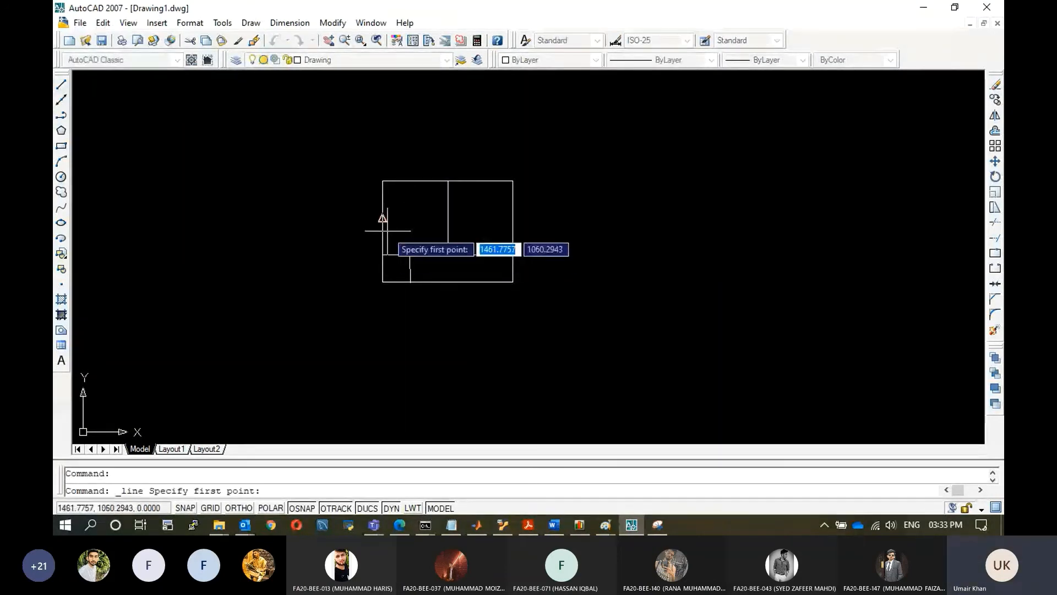
click(382, 220)
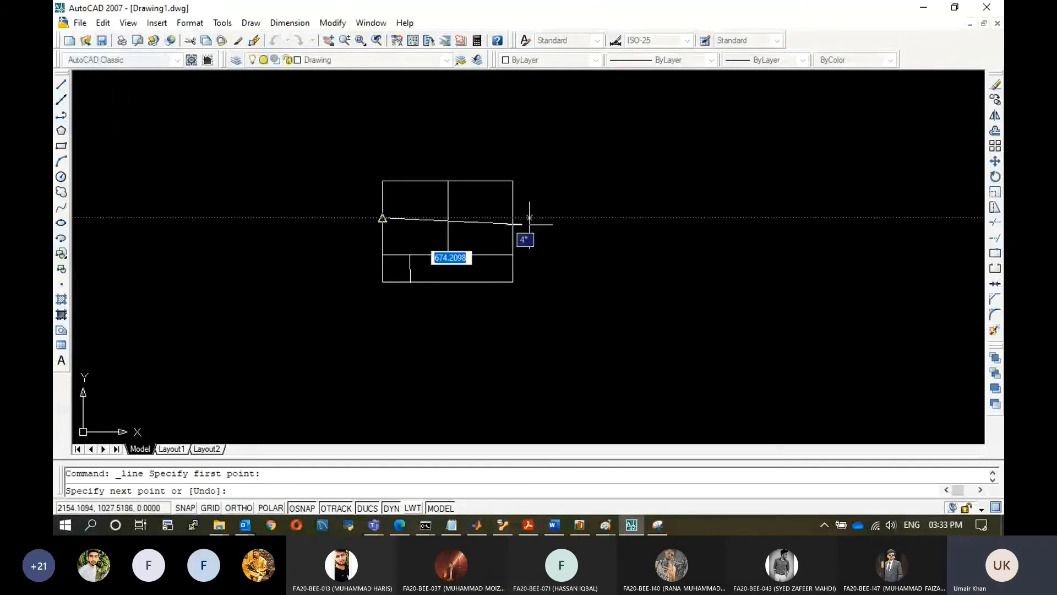
click(512, 218)
Draw a circle for the hole centred at the intersection of the two centre lines.
click(61, 176)
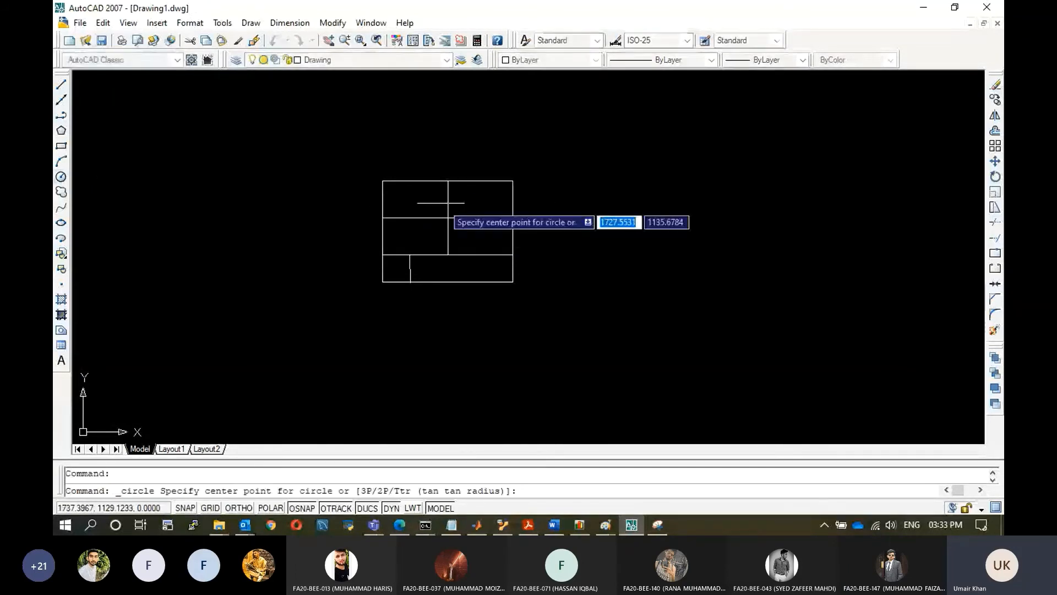
click(447, 218)
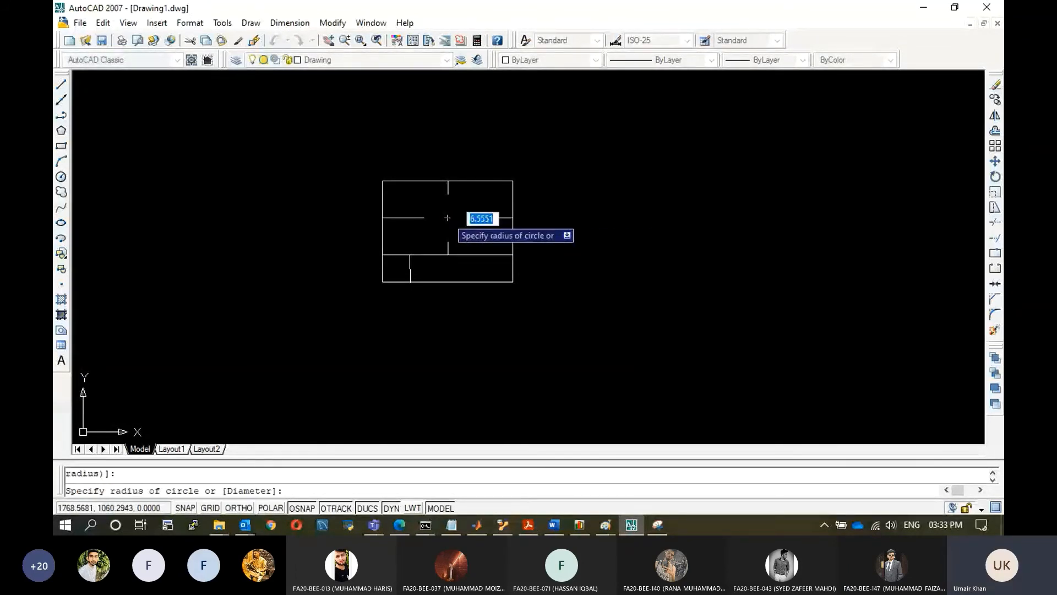
click(461, 227)
key(Escape)
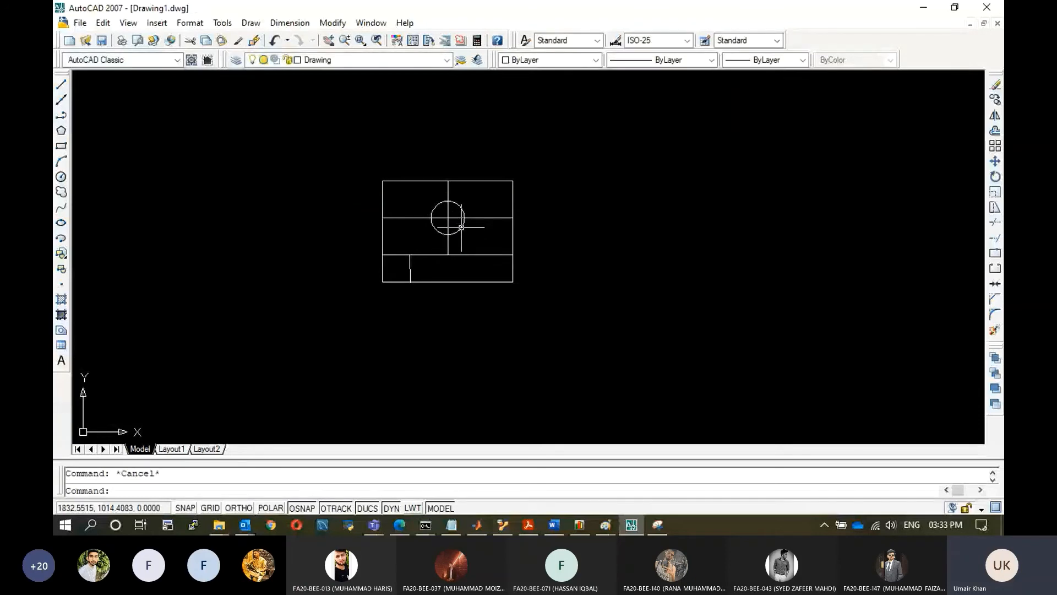
Delete the horizontal and vertical construction lines around the hole.
click(488, 218)
key(Delete)
click(448, 243)
key(Delete)
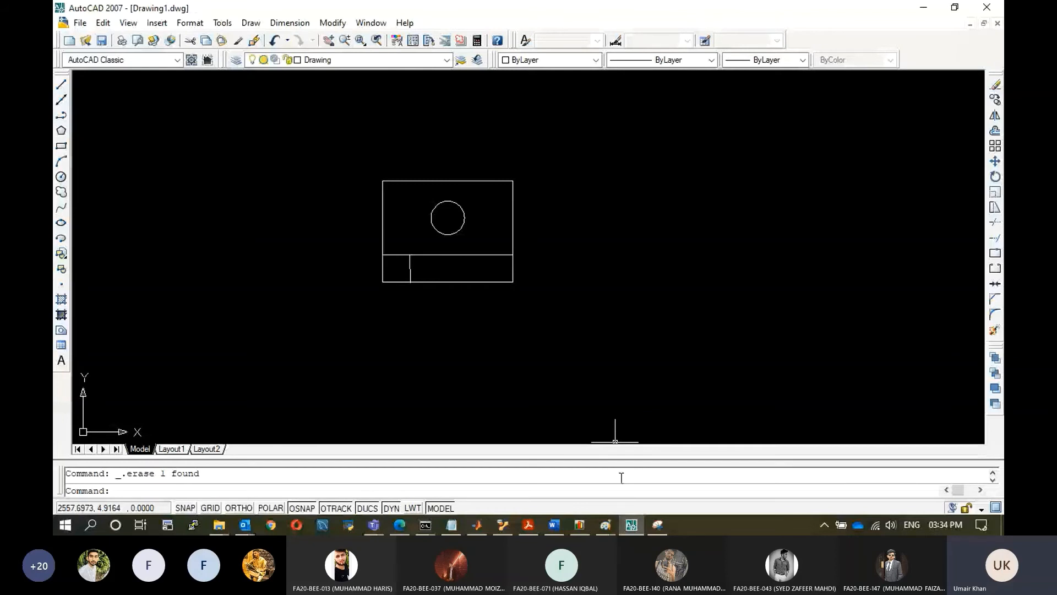
Fill the top surfaces of the upright and the base of the isometric bracket with yellow.
mouse_move(605, 525)
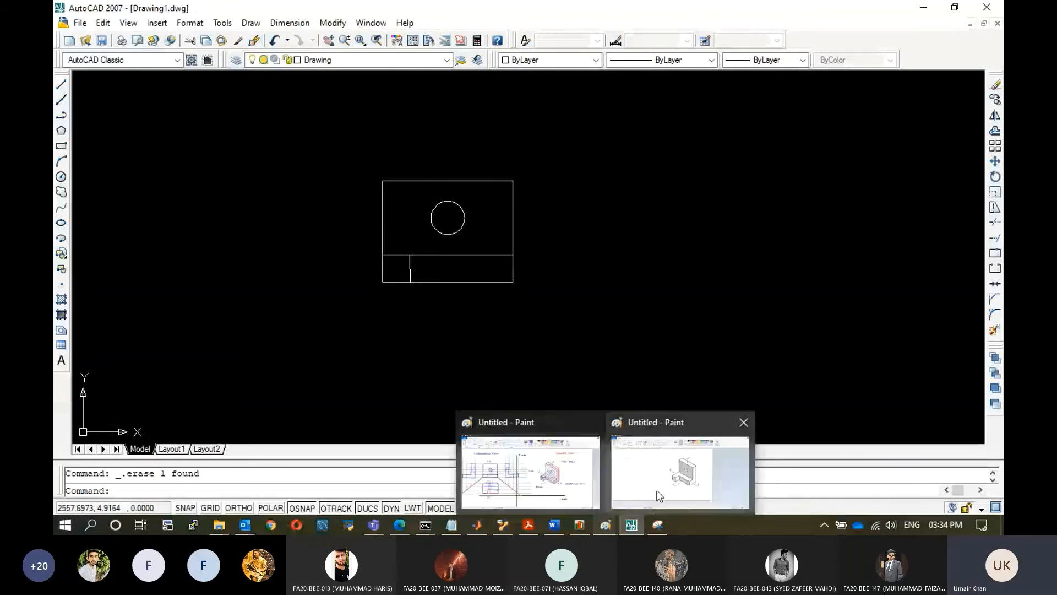
click(656, 490)
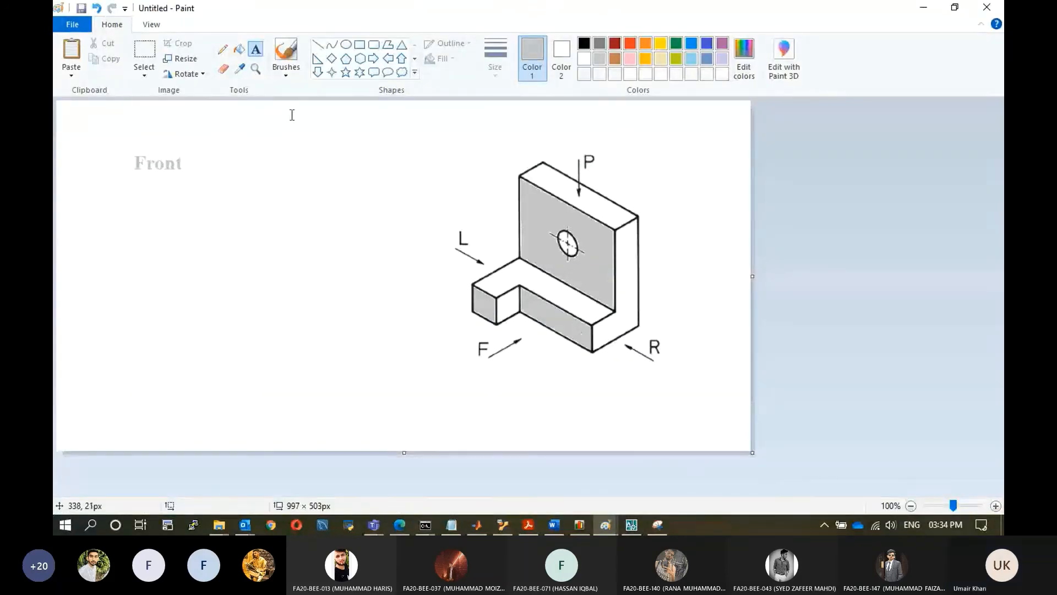
click(661, 43)
click(239, 49)
click(616, 214)
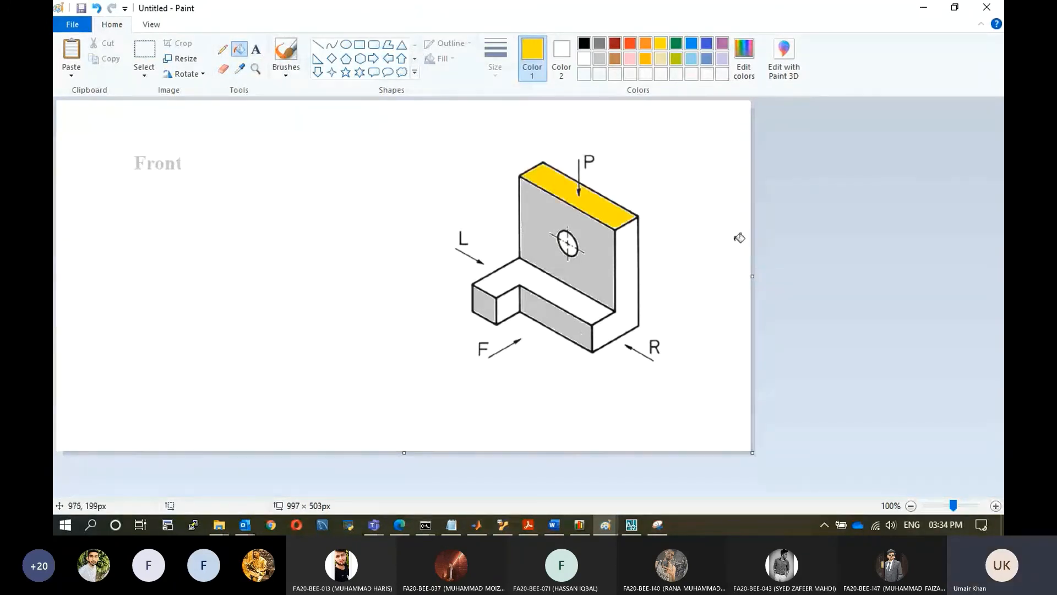
click(581, 305)
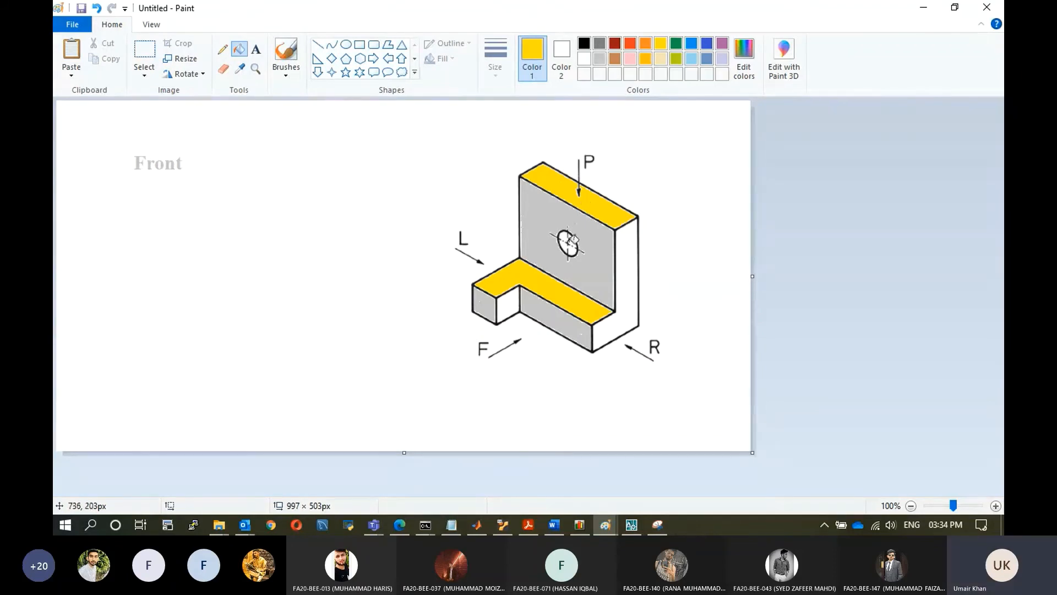
Switch back to AutoCAD and make the Reference layer current.
click(632, 527)
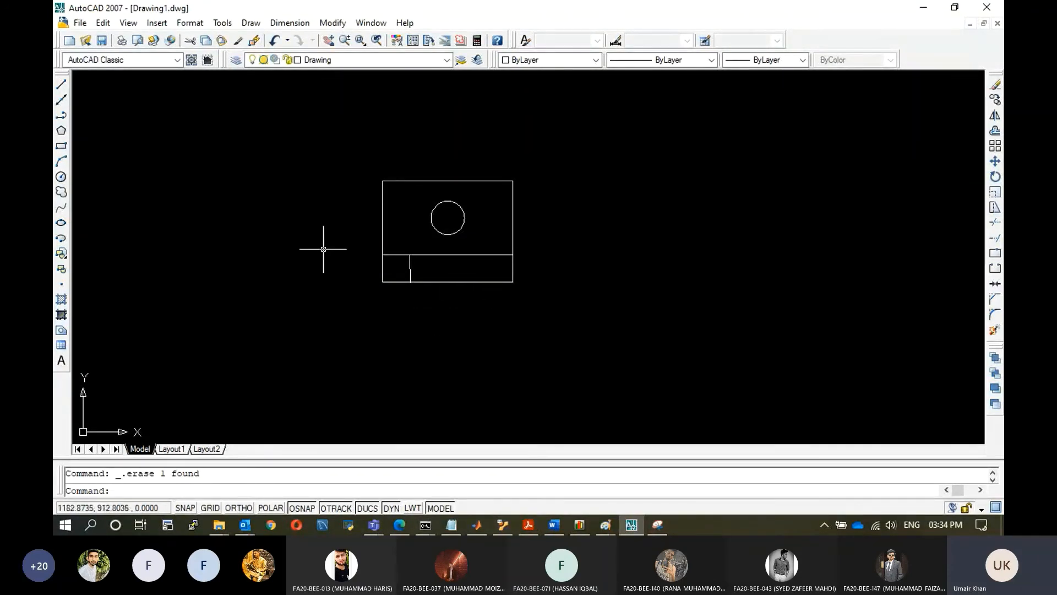
click(413, 60)
click(327, 96)
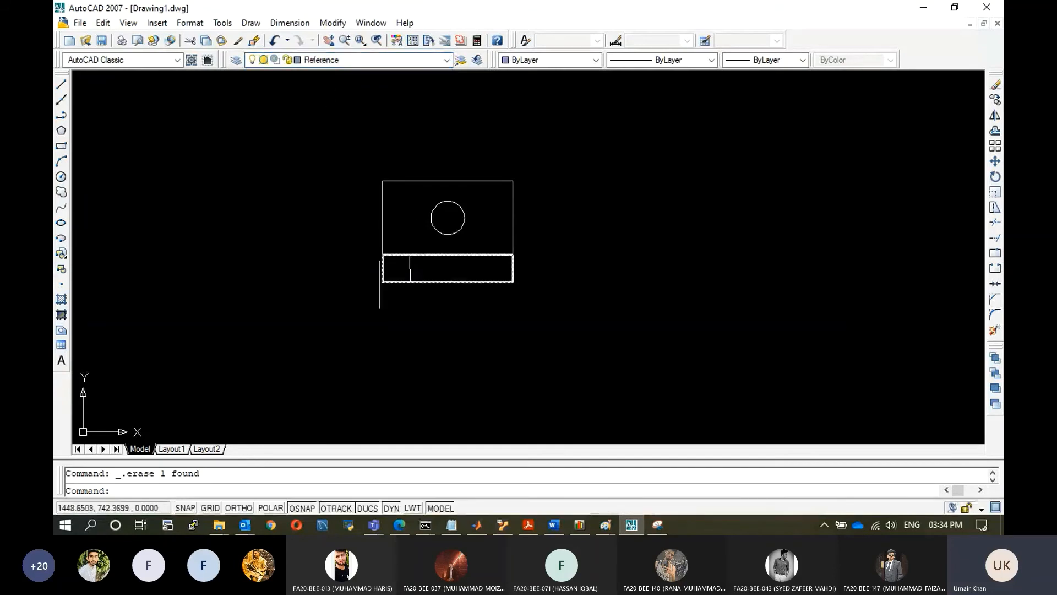
Draw a vertical projection line downward from the front view's lower-left corner.
click(62, 85)
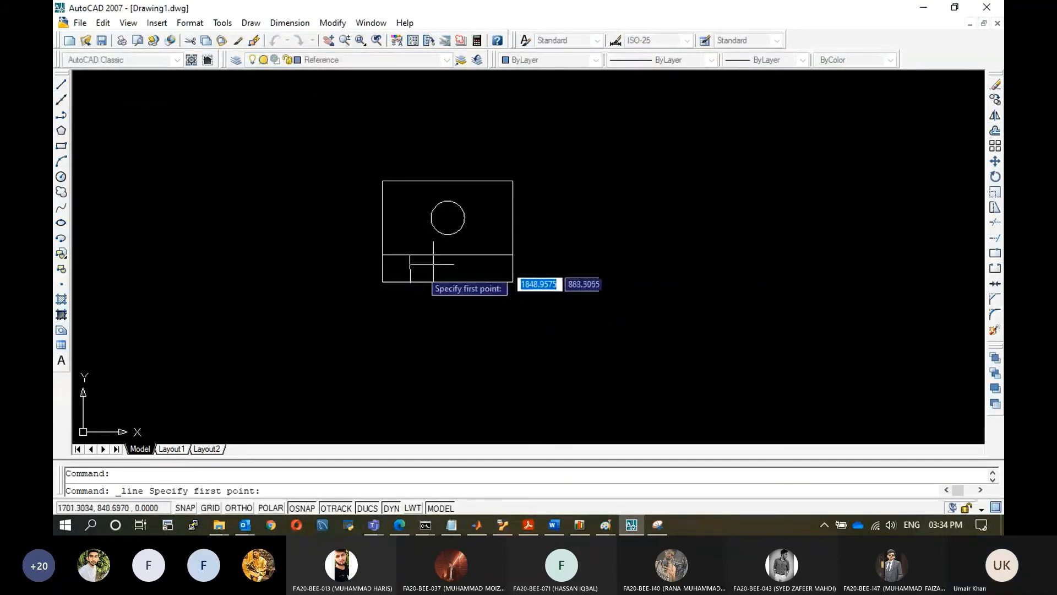
click(383, 281)
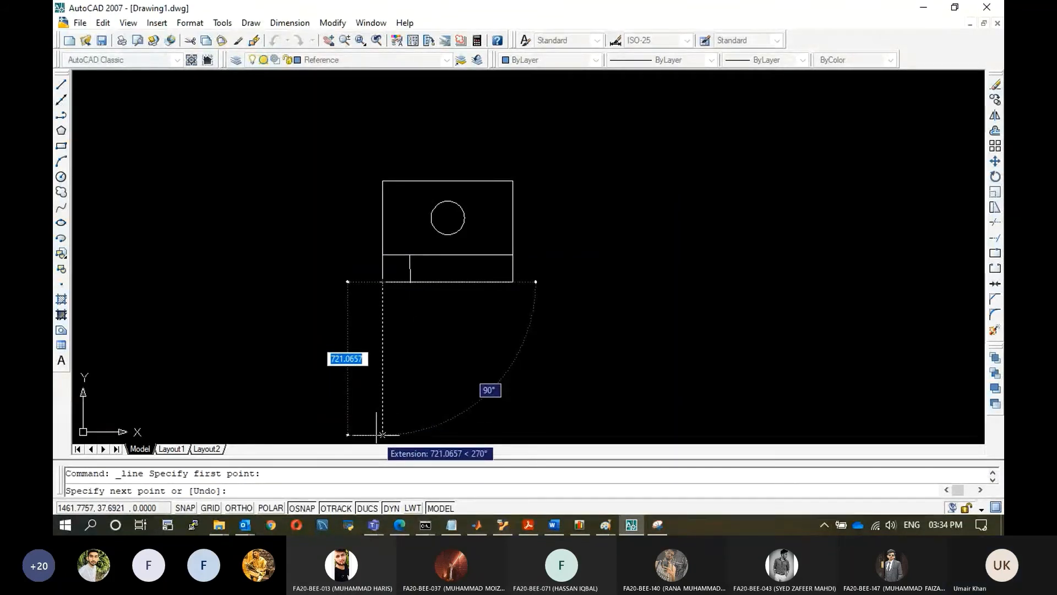
click(382, 434)
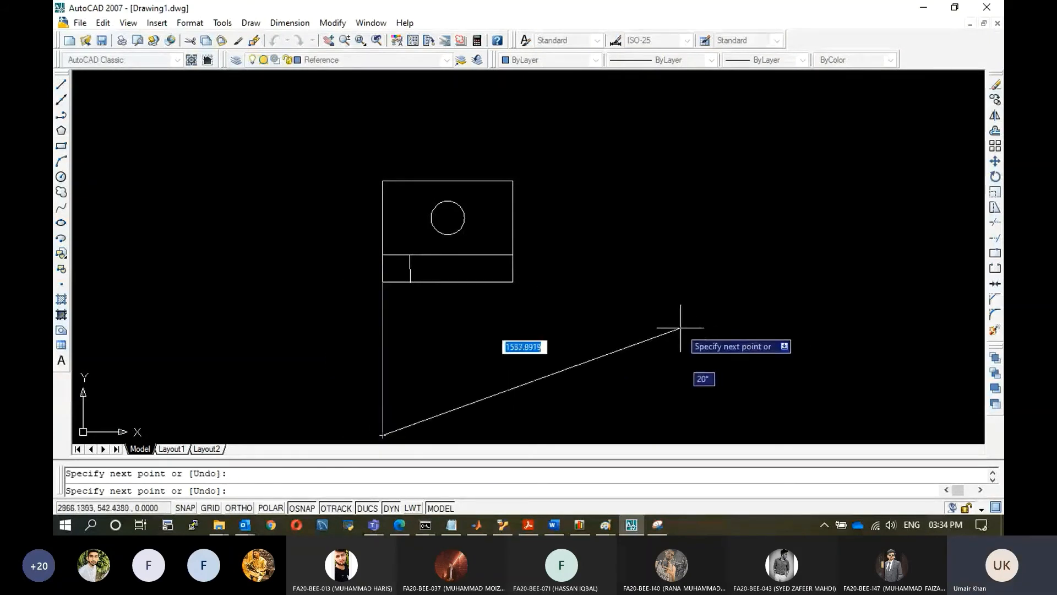
key(Escape)
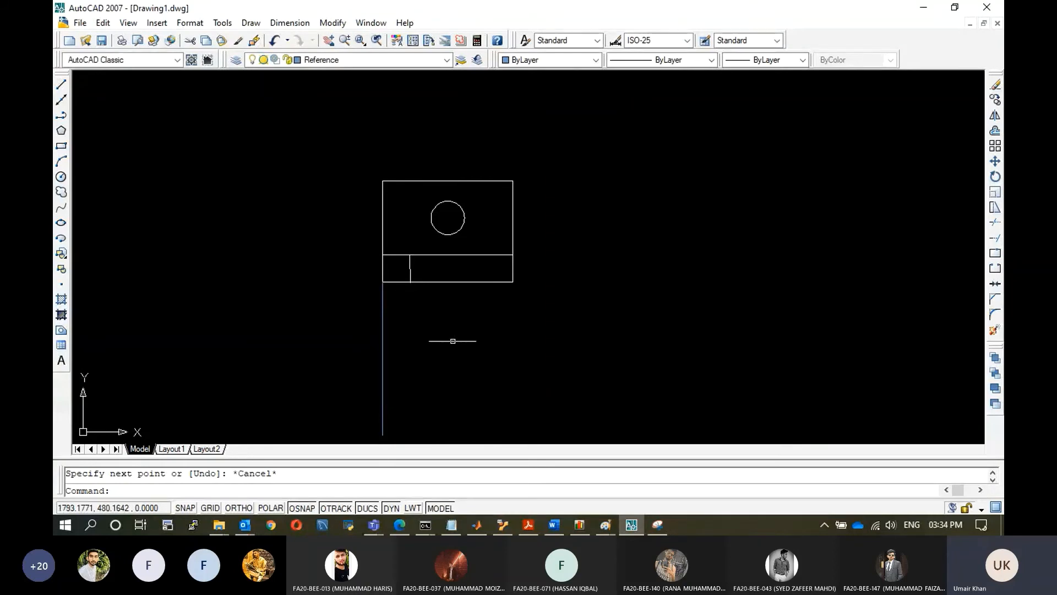
Draw a vertical projection line downward from the base's inner step corner.
click(62, 85)
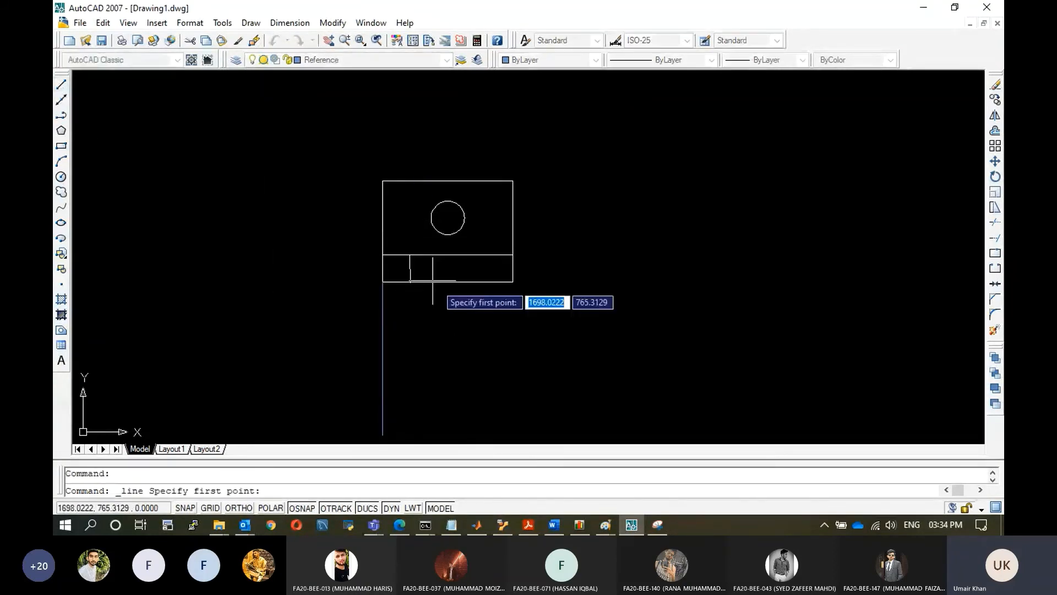
click(410, 282)
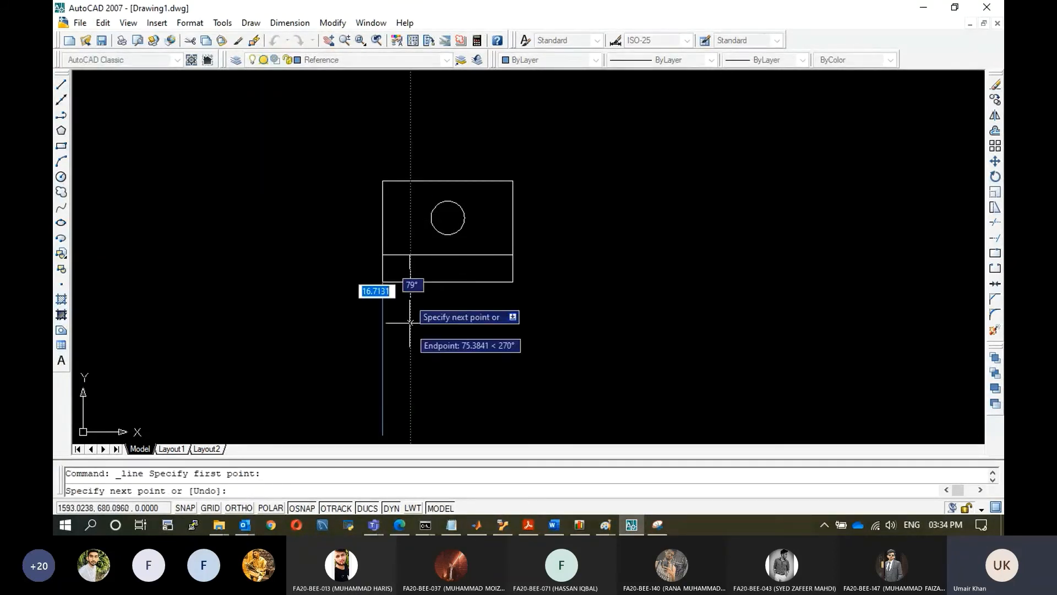
click(410, 439)
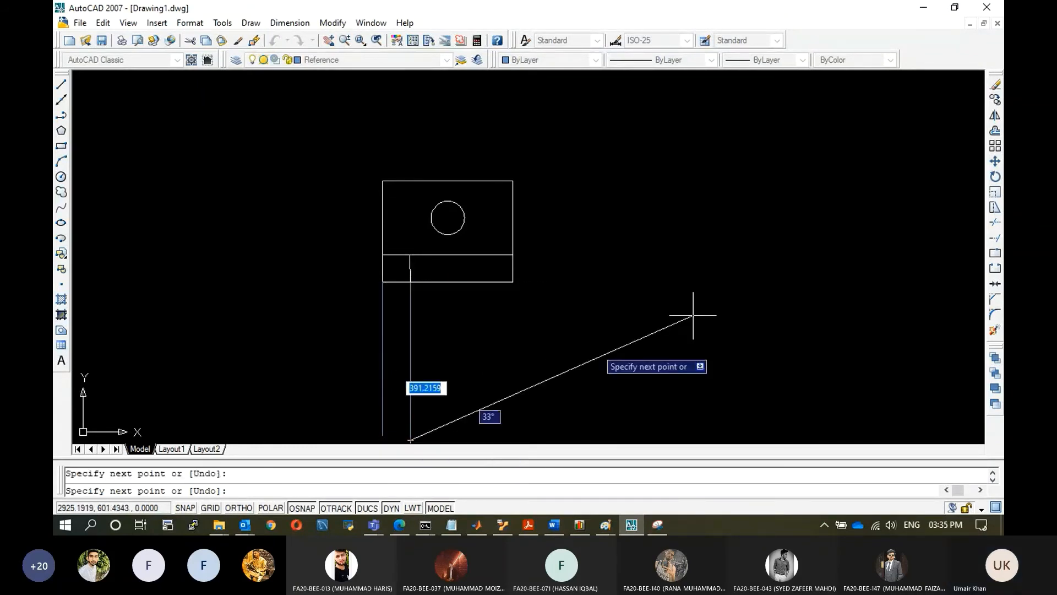
key(Escape)
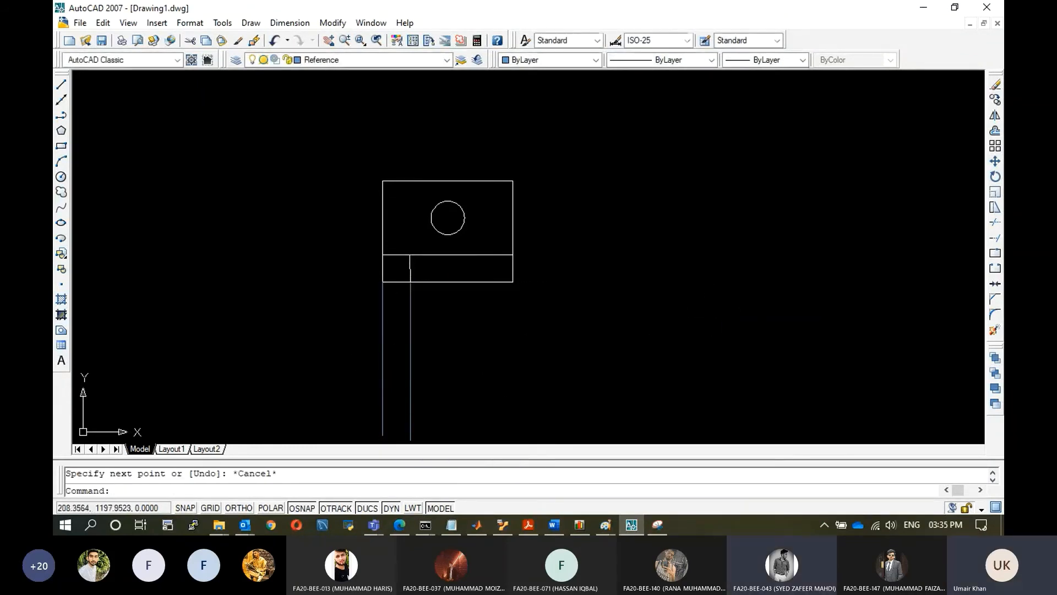
Draw a vertical projection line downward from the front view's lower-right corner.
click(64, 86)
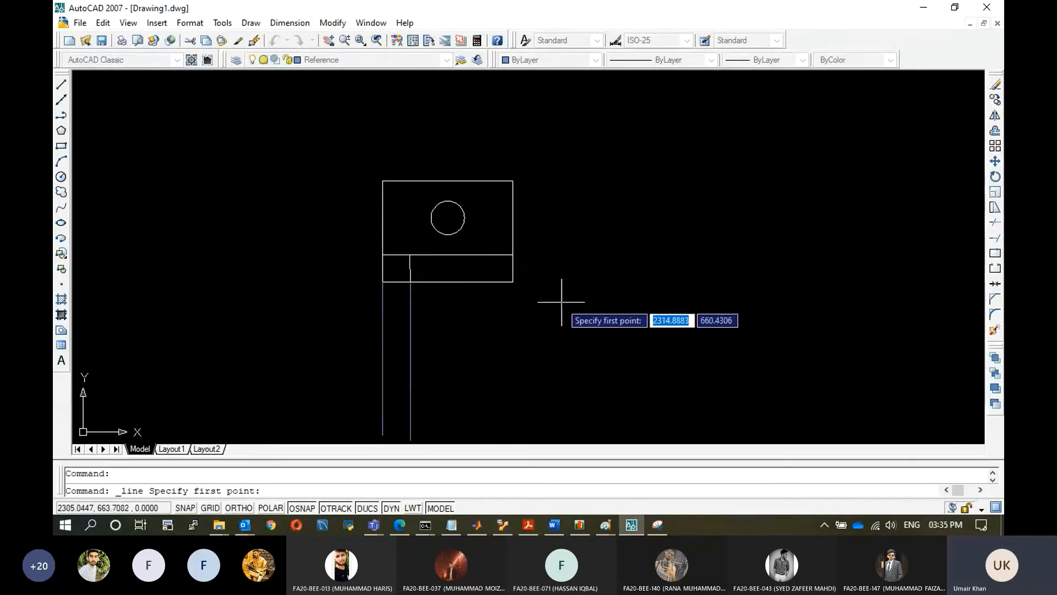
click(513, 281)
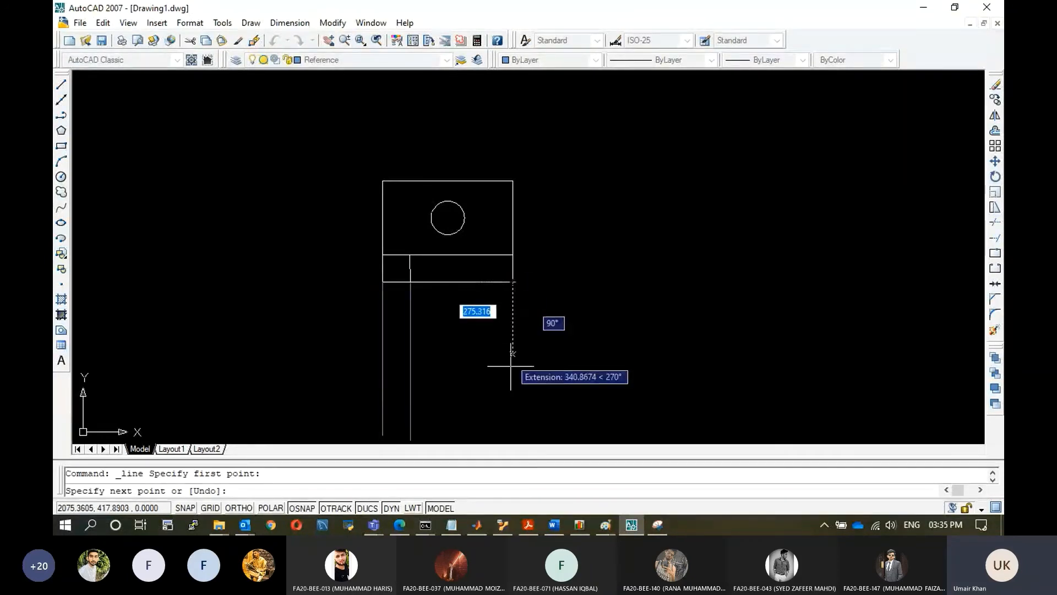
click(512, 435)
key(Escape)
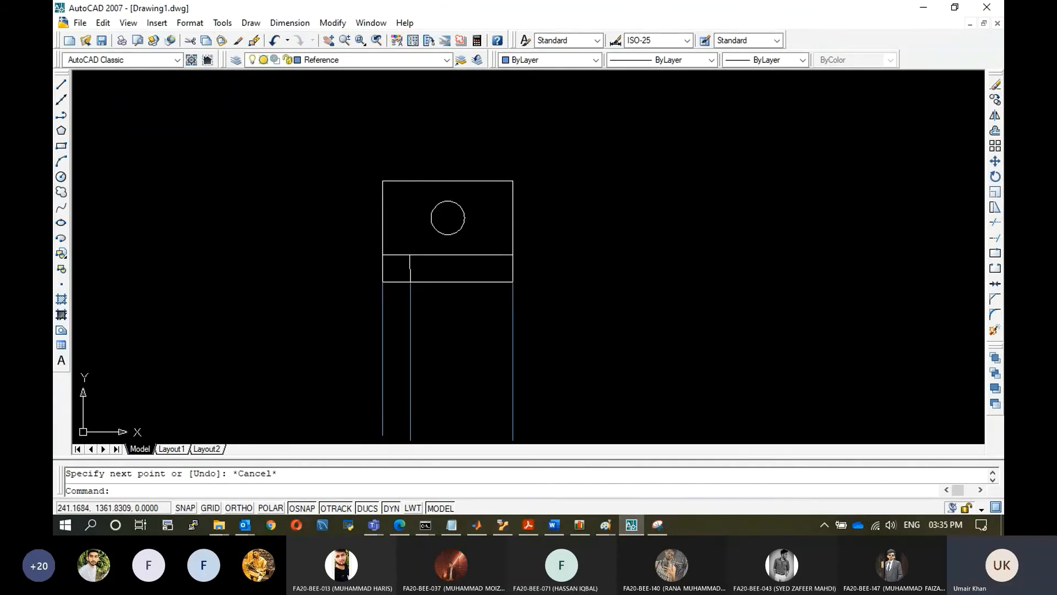
Draw a vertical projection line downward from the hole's centre.
click(61, 84)
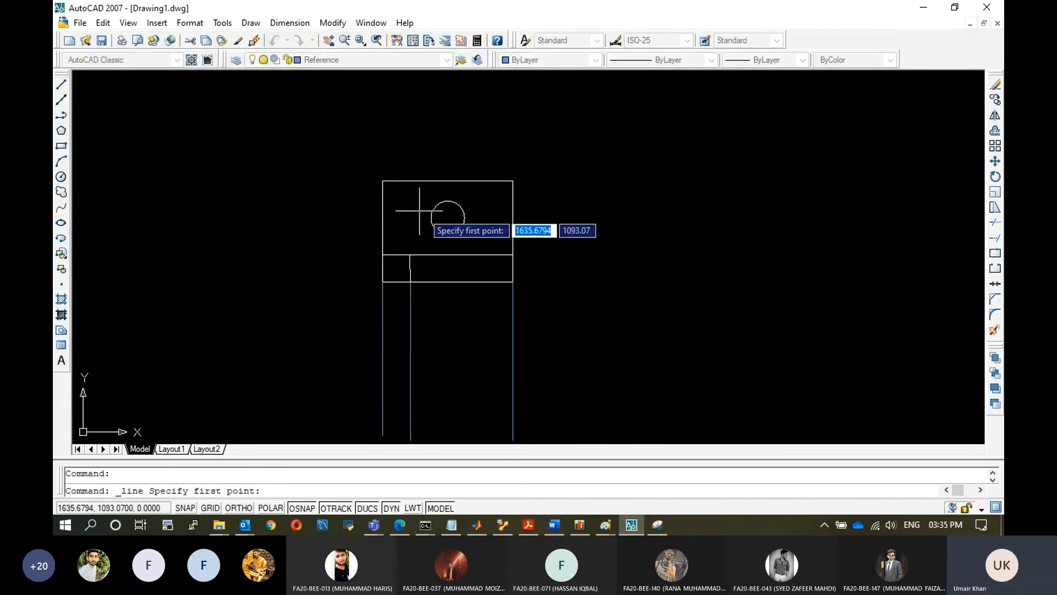
click(448, 218)
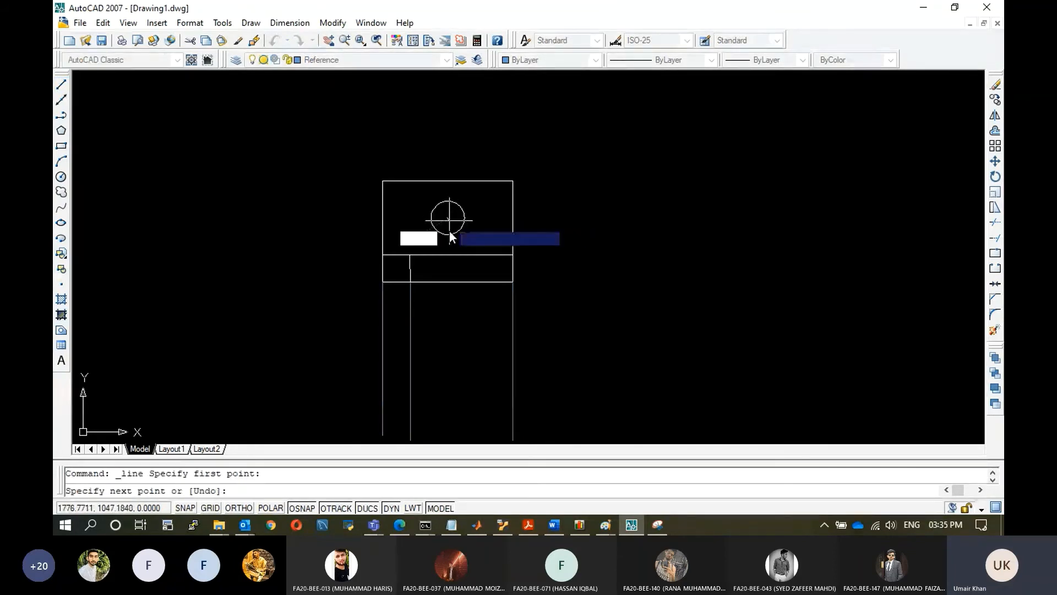
click(448, 441)
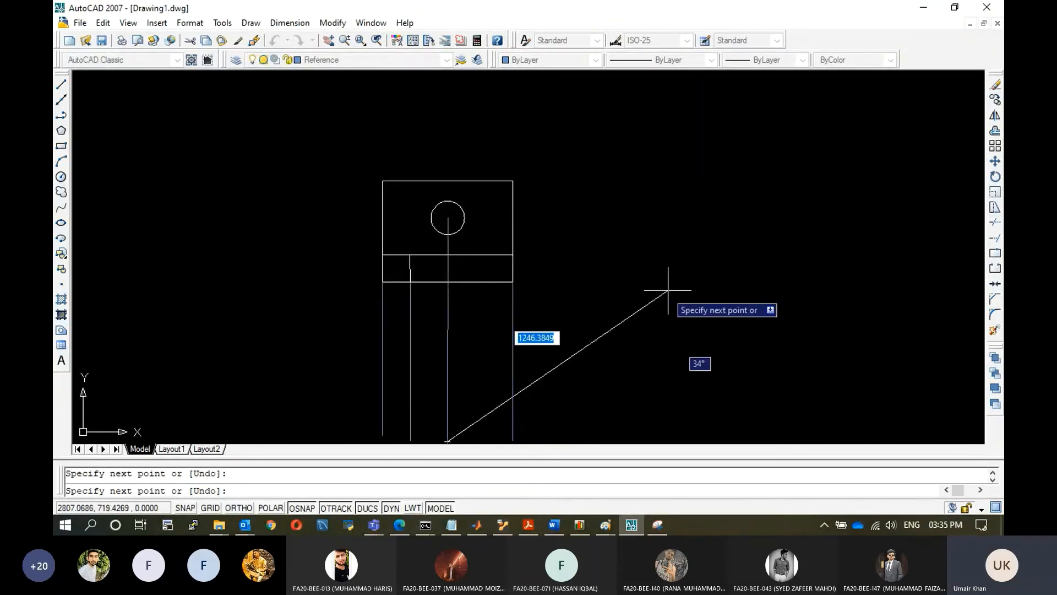
key(Escape)
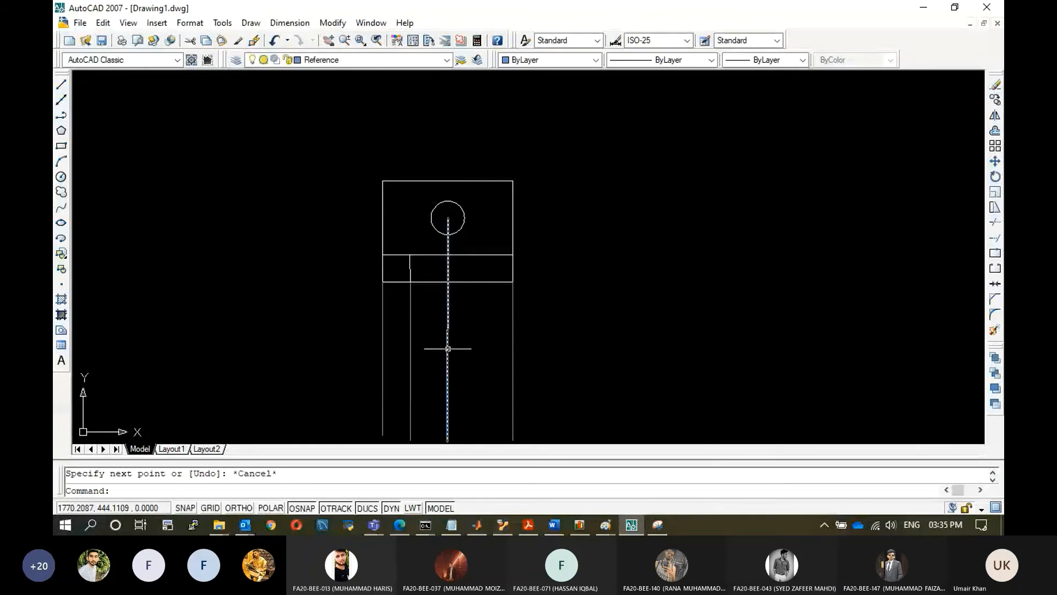
Turn ortho on and draw a horizontal line across the hole through its centre.
click(61, 84)
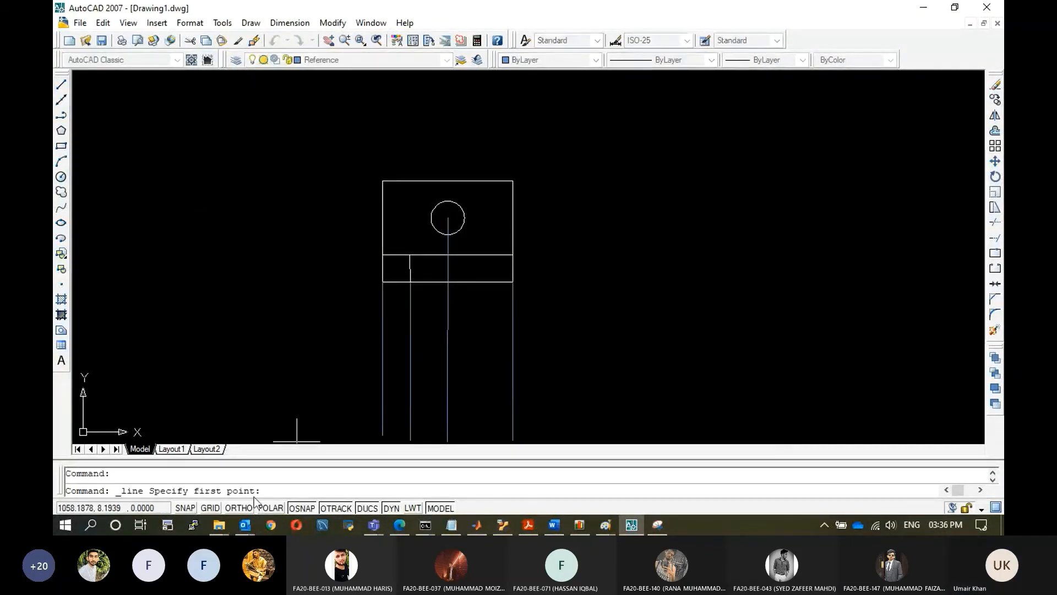
click(234, 507)
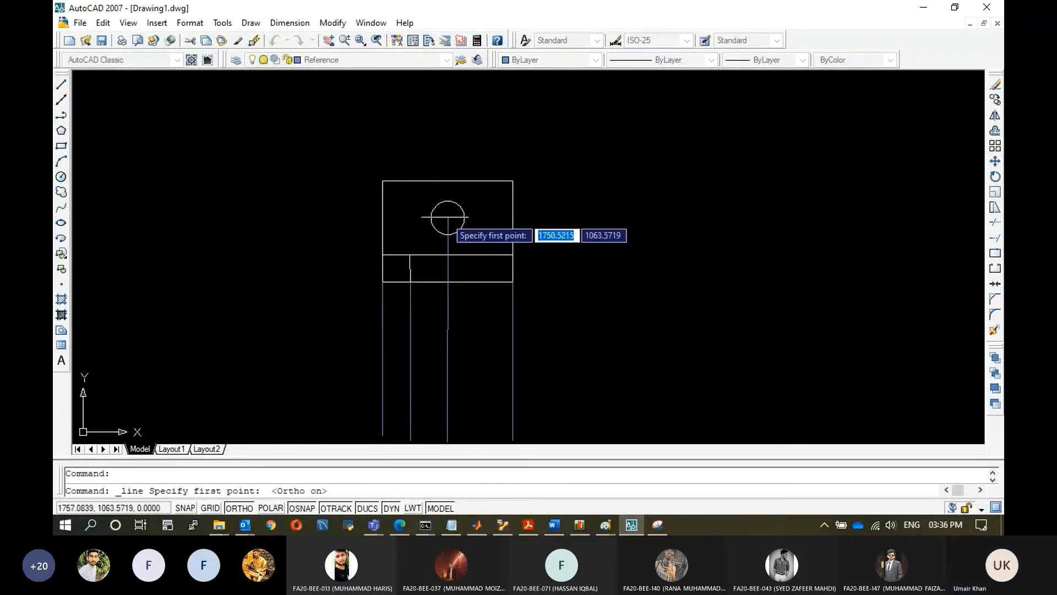
click(447, 217)
click(416, 218)
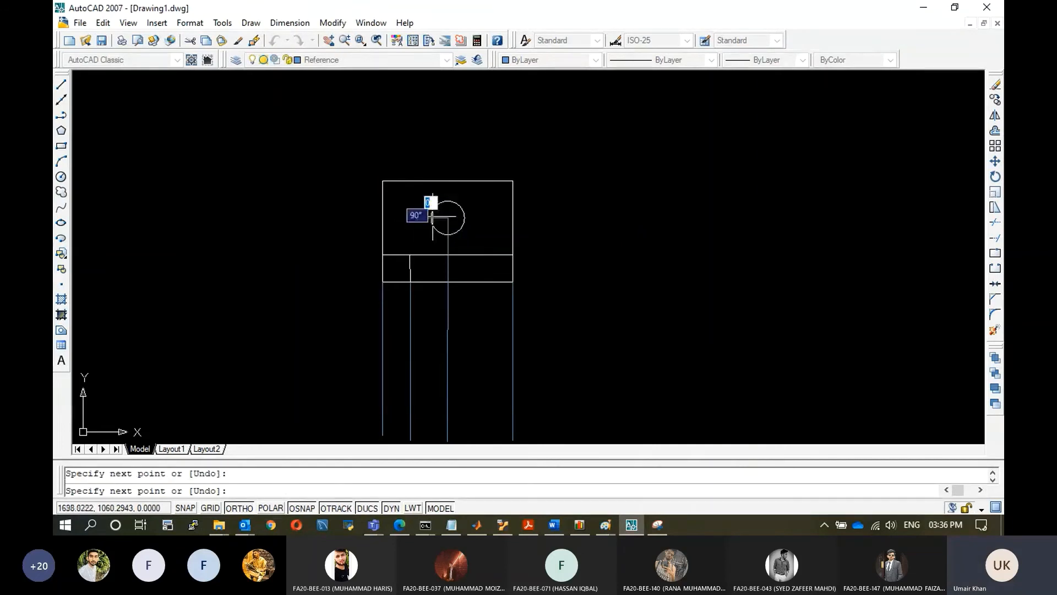
click(501, 220)
key(Escape)
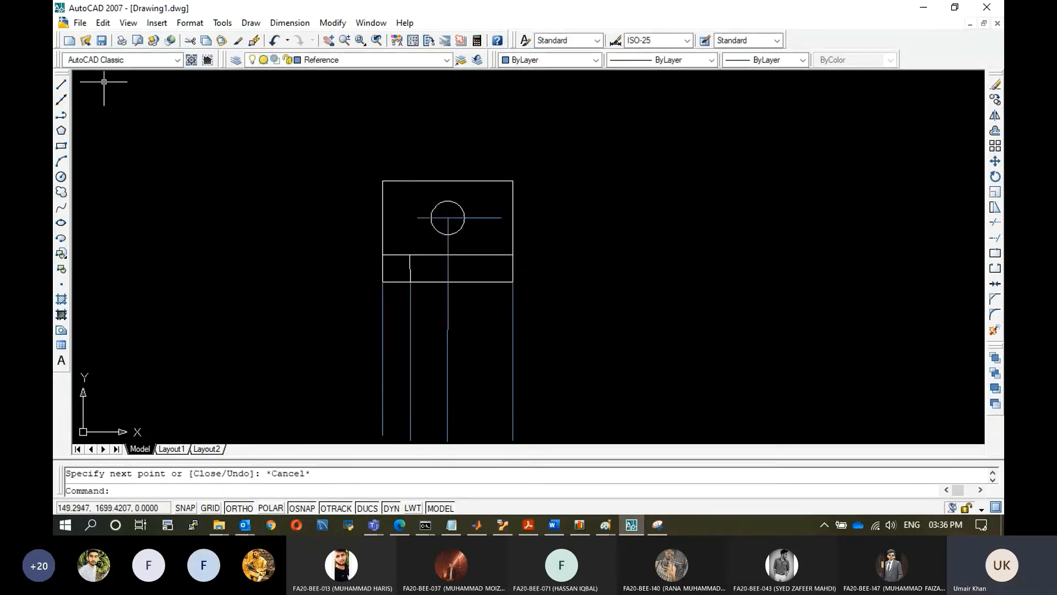
Draw a vertical projection line downward from the hole's left edge.
click(61, 84)
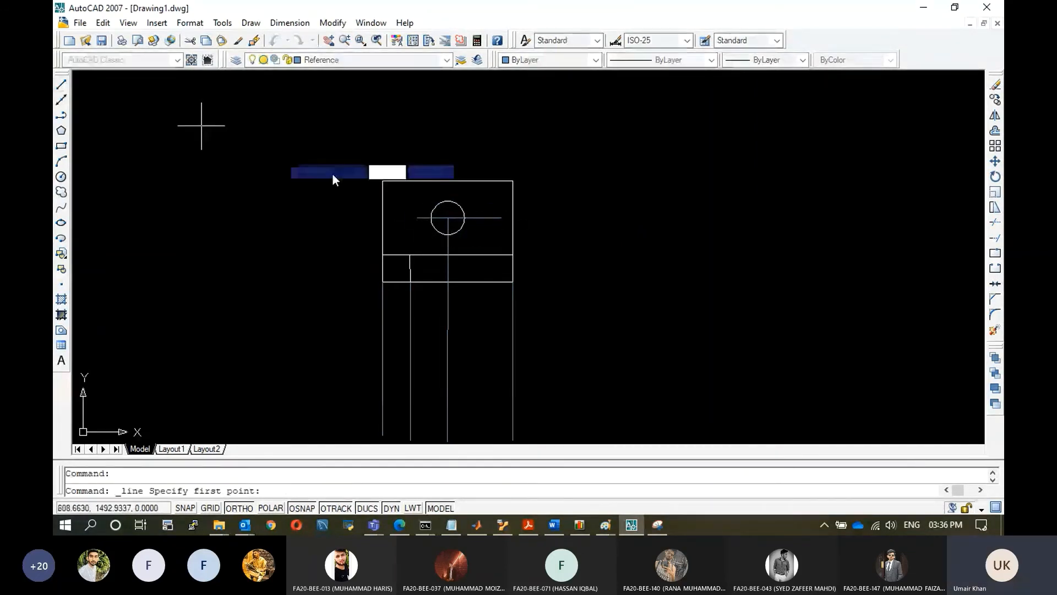
click(432, 218)
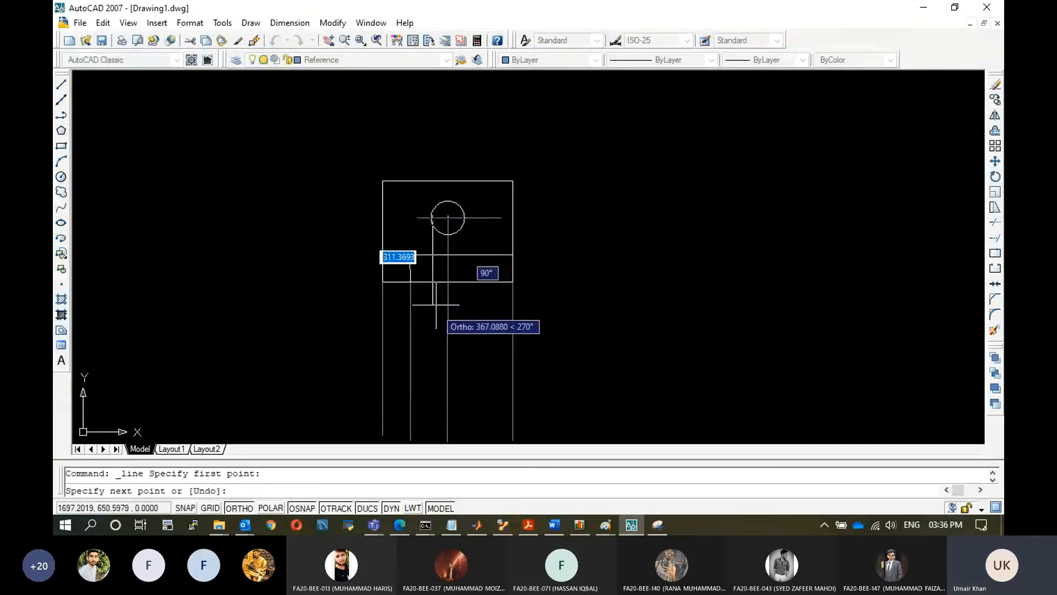
click(432, 439)
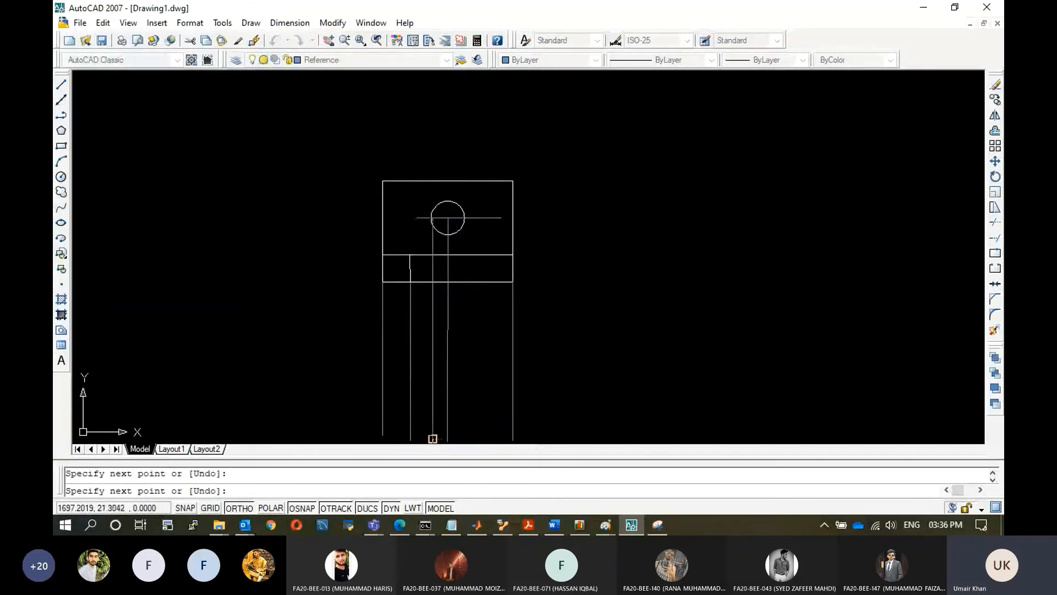
key(Escape)
click(61, 84)
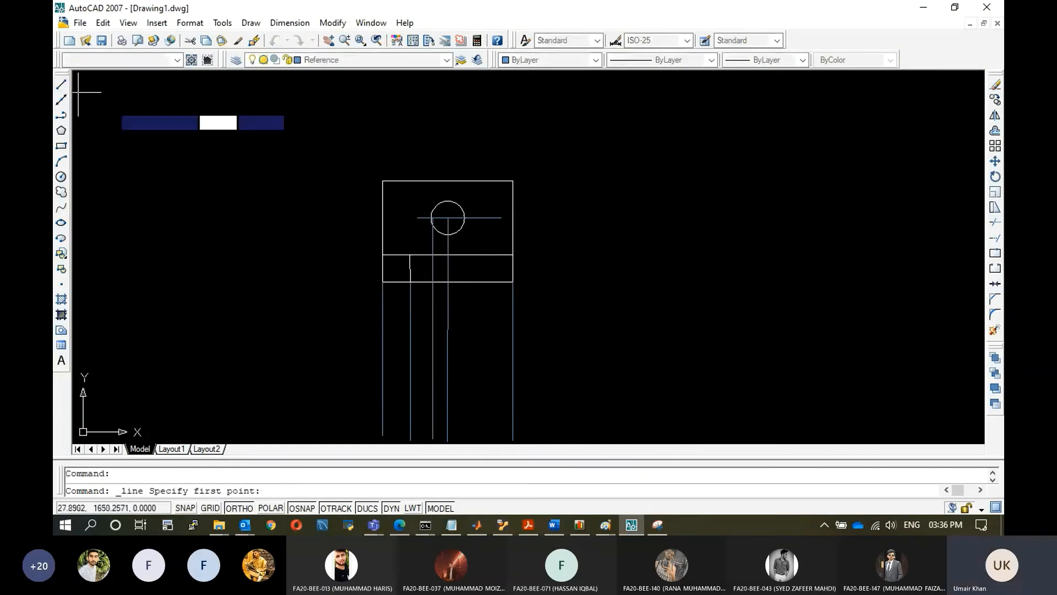
click(465, 218)
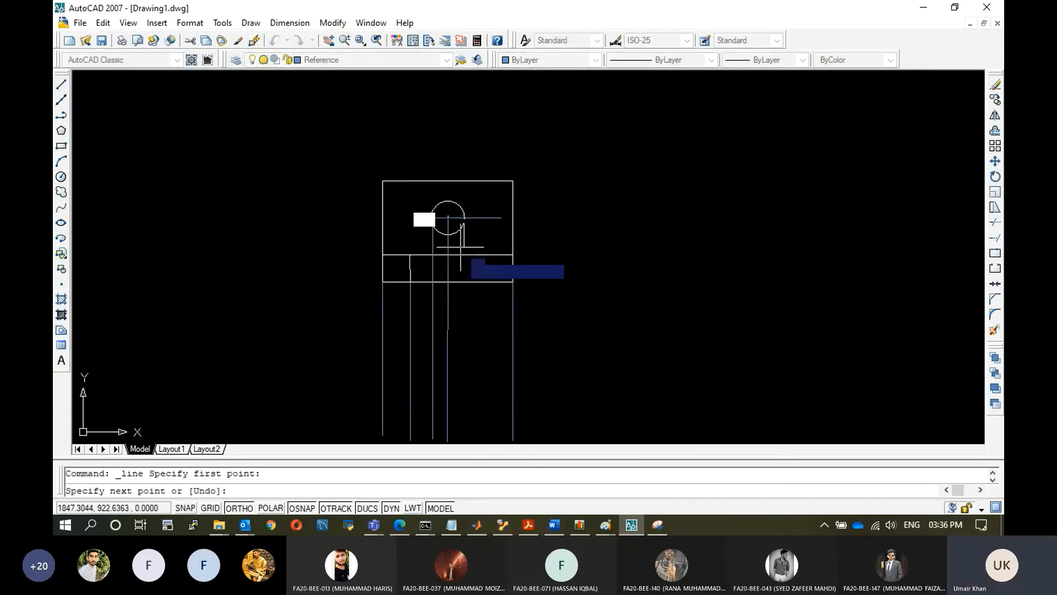
key(Escape)
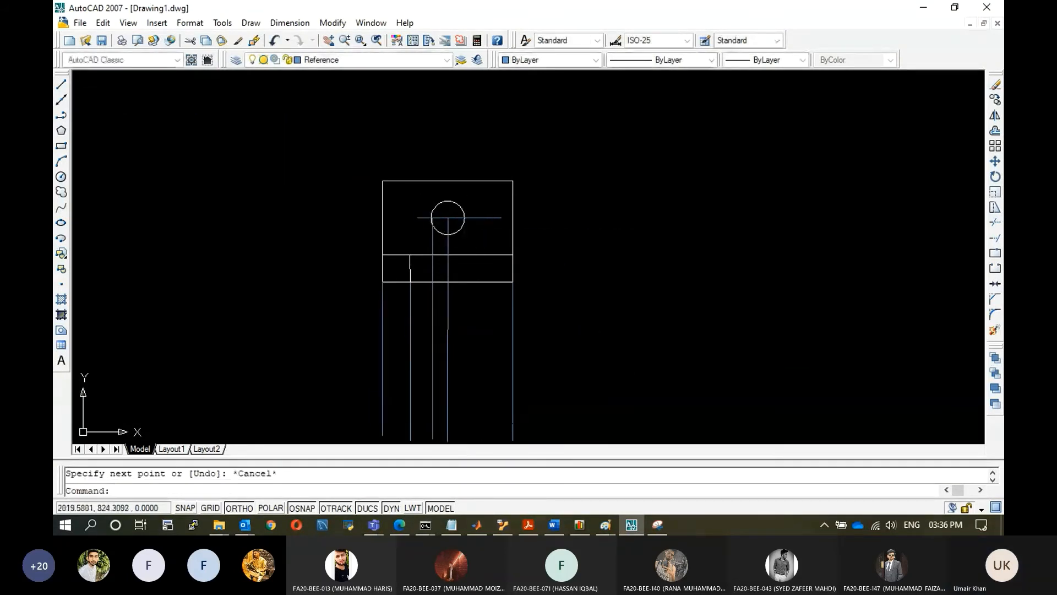
Draw a vertical projection line downward from the hole's right edge.
click(61, 84)
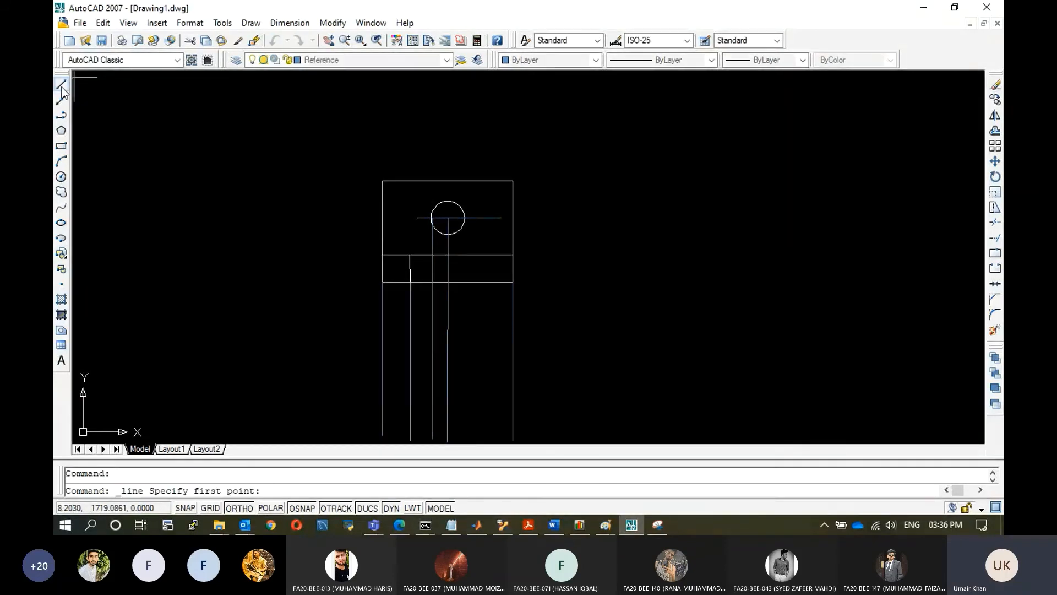
click(465, 217)
click(486, 435)
key(Escape)
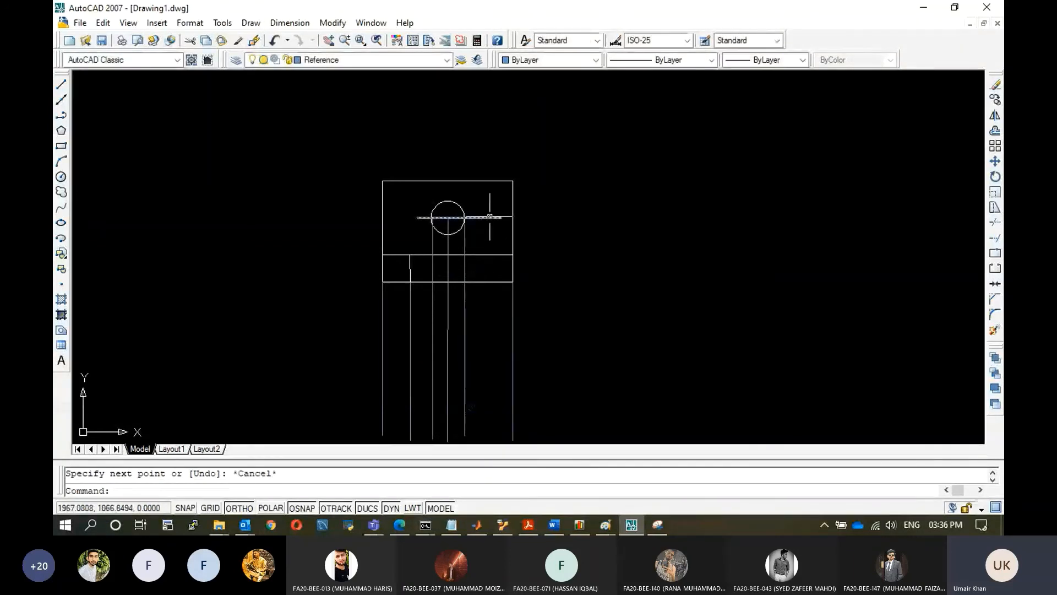
Delete the horizontal line drawn across the hole.
click(490, 217)
key(Delete)
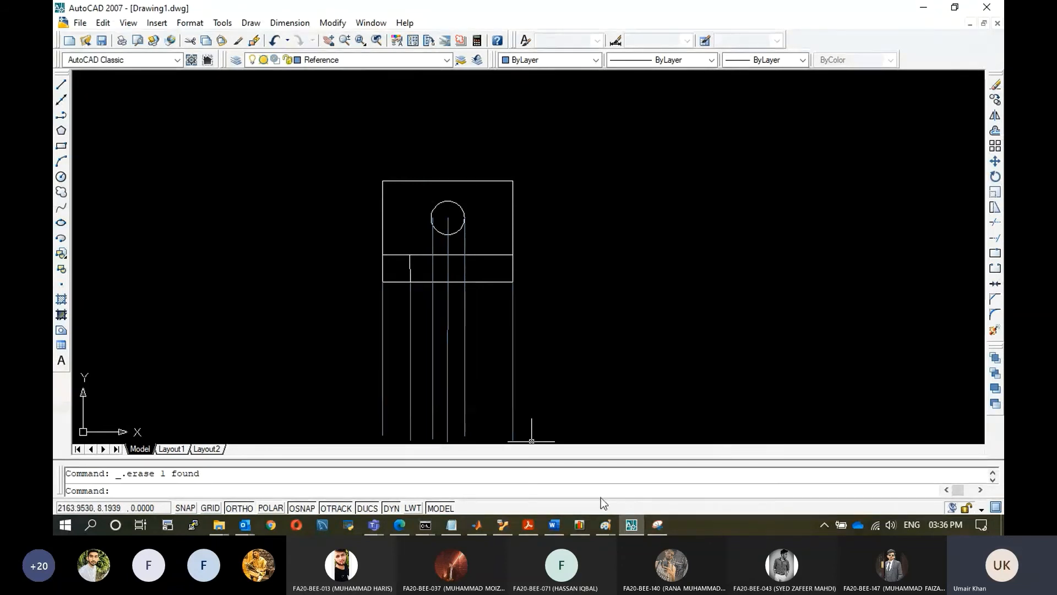
Switch to Paint to examine the colour-coded isometric reference figure.
mouse_move(651, 530)
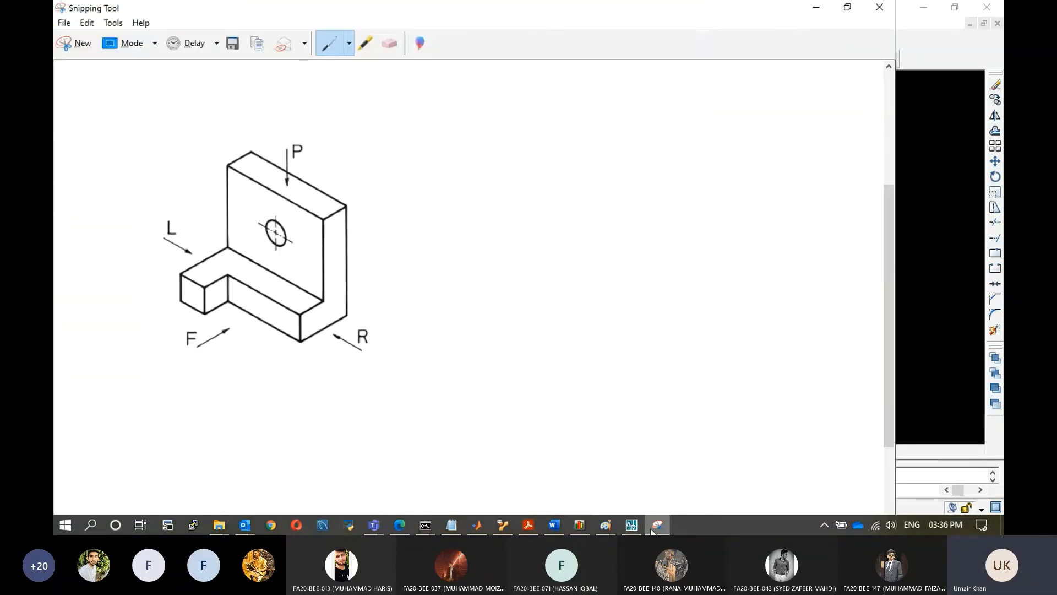
click(651, 532)
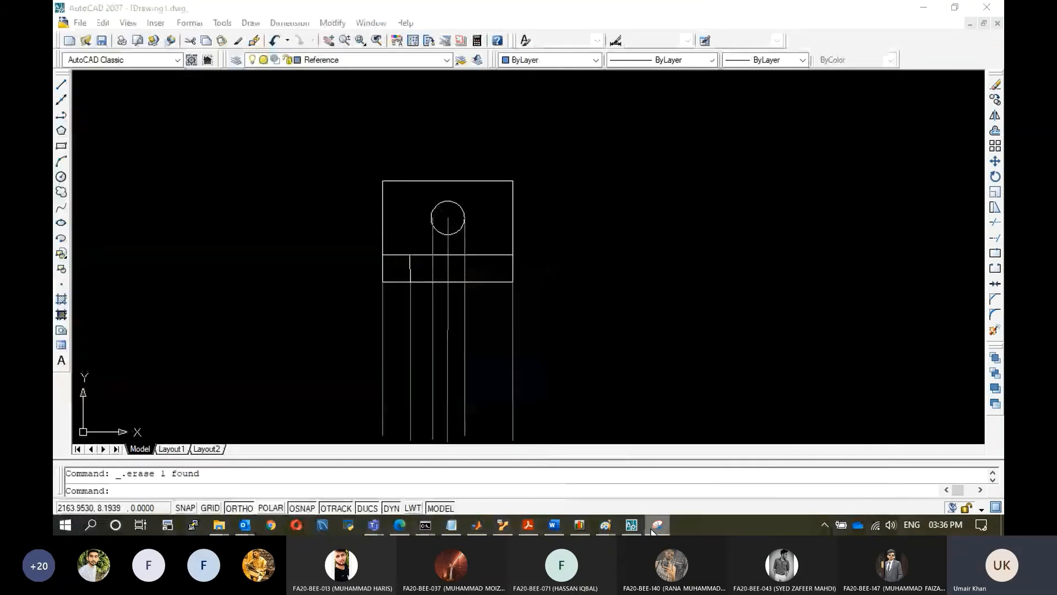
mouse_move(654, 529)
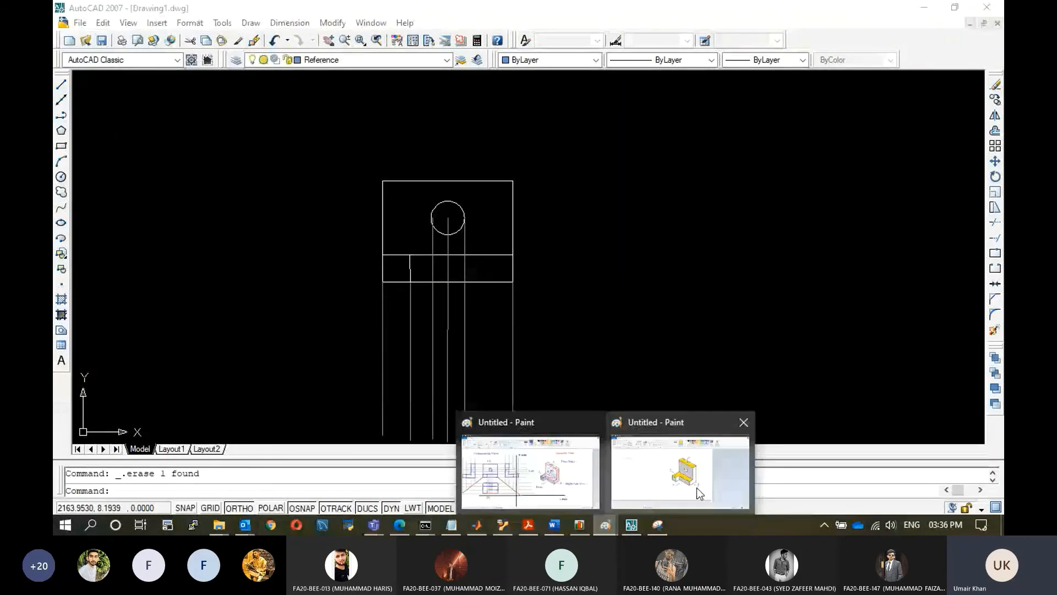
click(696, 487)
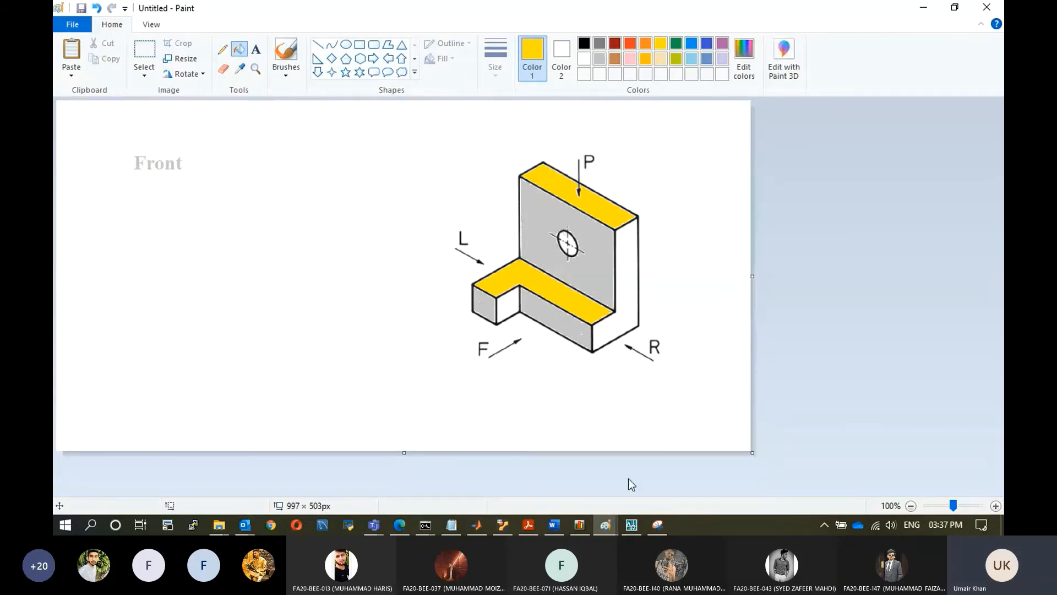
Return to AutoCAD and make the Drawing layer current.
click(632, 524)
click(447, 61)
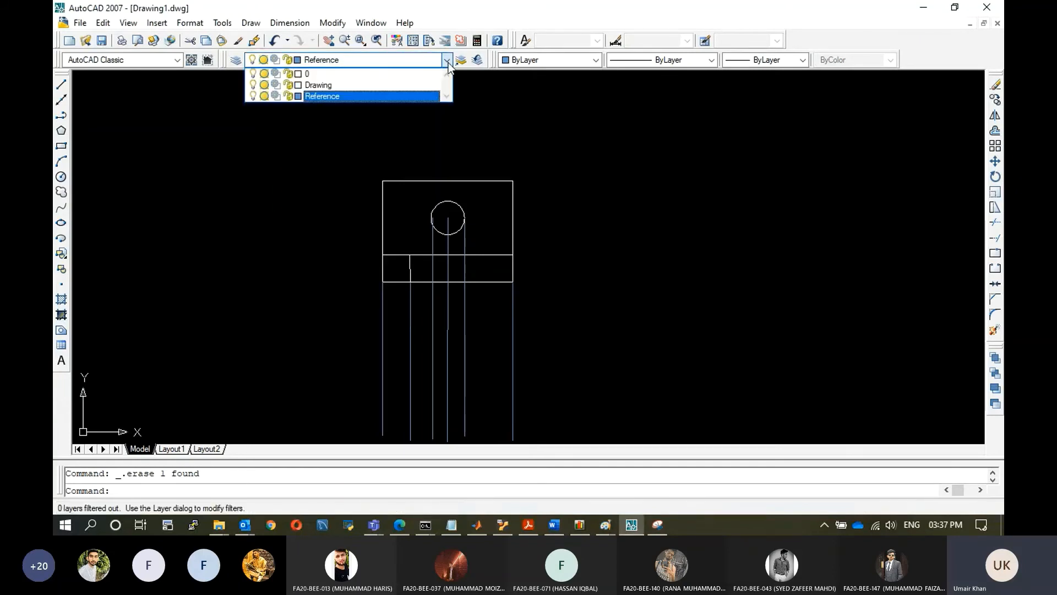
click(366, 84)
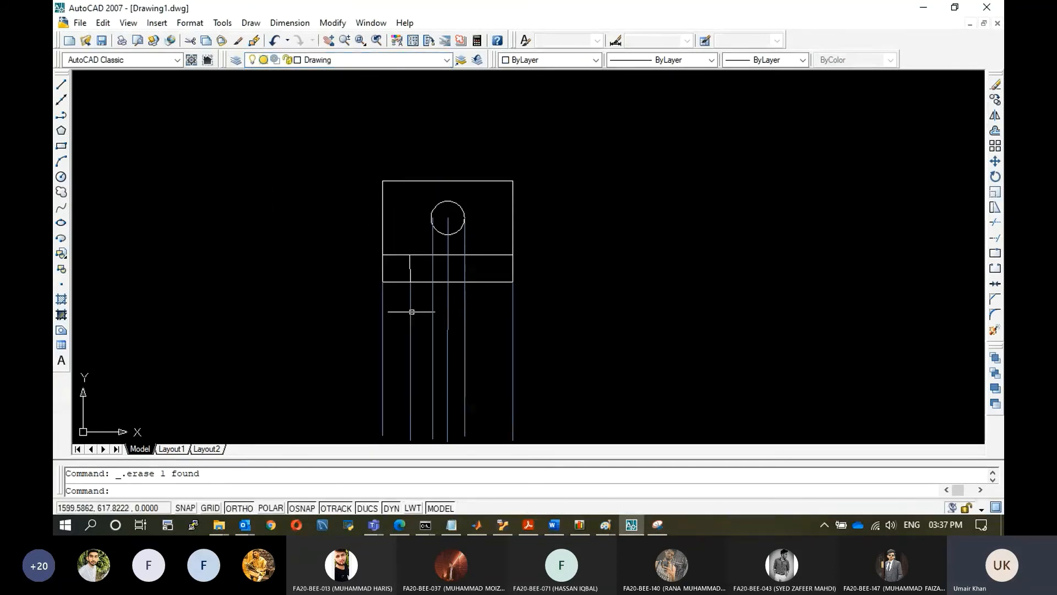
Draw a thin rectangle across the projection lines below the front view and undo it.
click(61, 144)
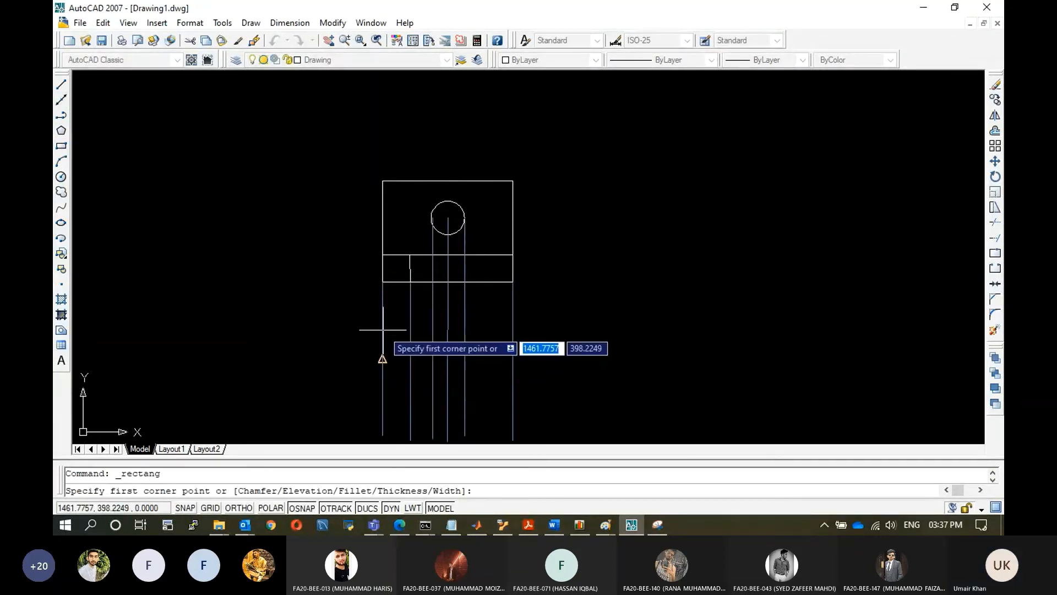
key(F3)
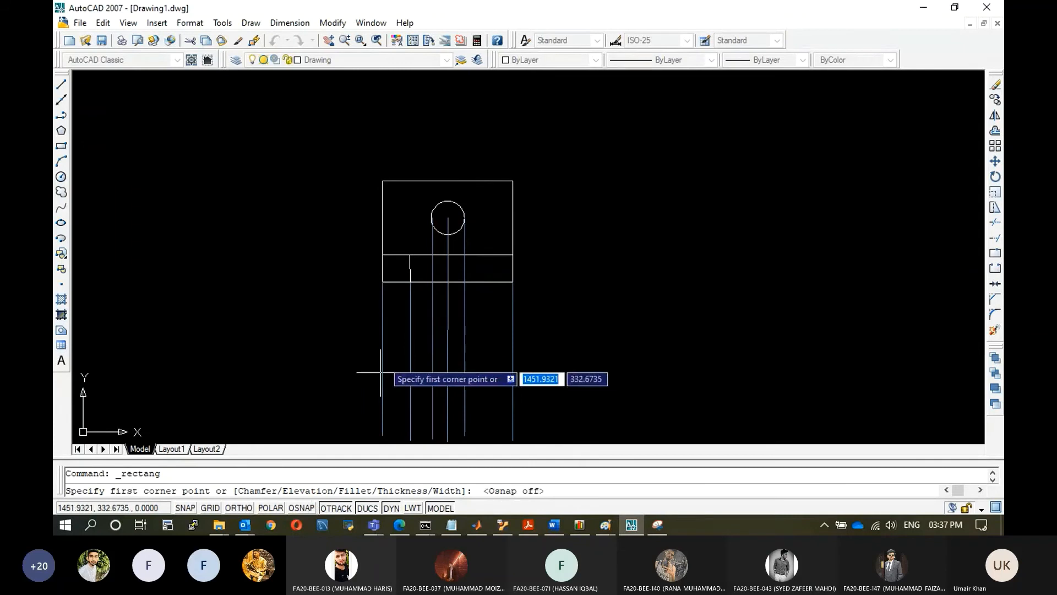
click(382, 325)
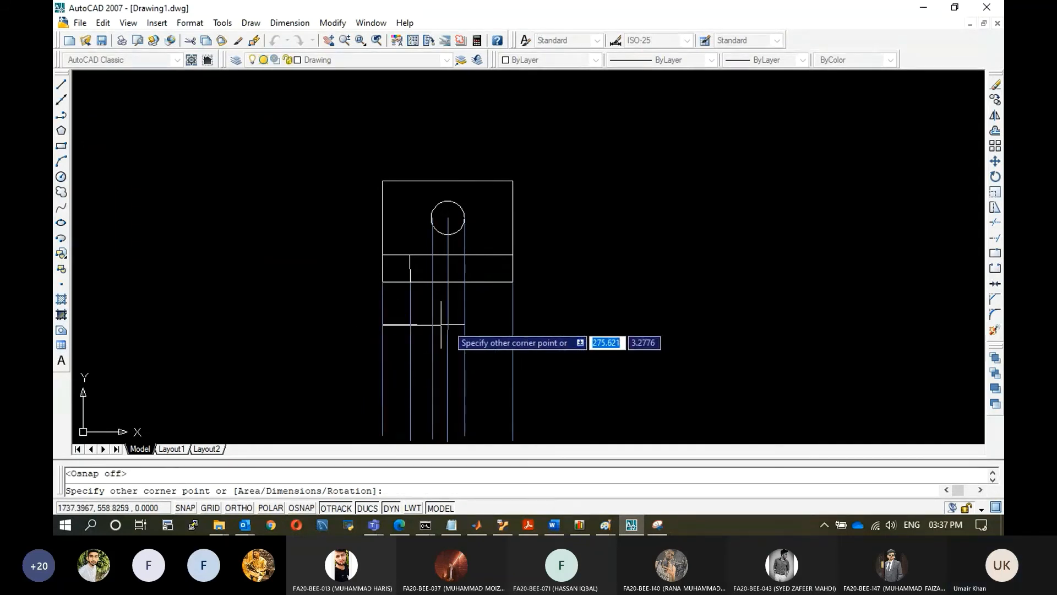
click(514, 323)
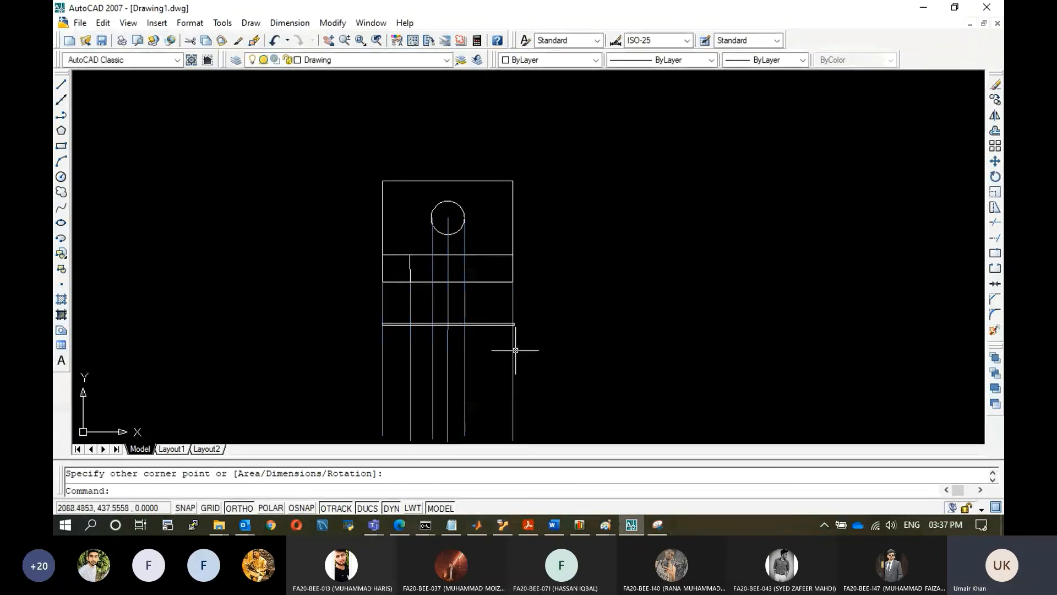
key(ctrl+z)
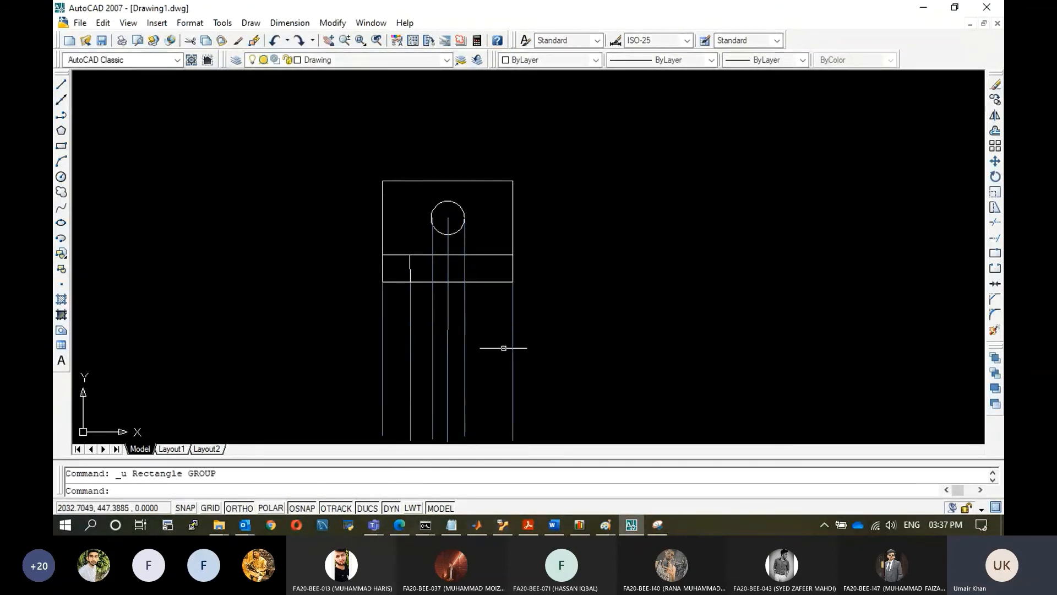
Draw a rectangle spanning the outer projection lines below the front view for the top view's upright.
click(61, 145)
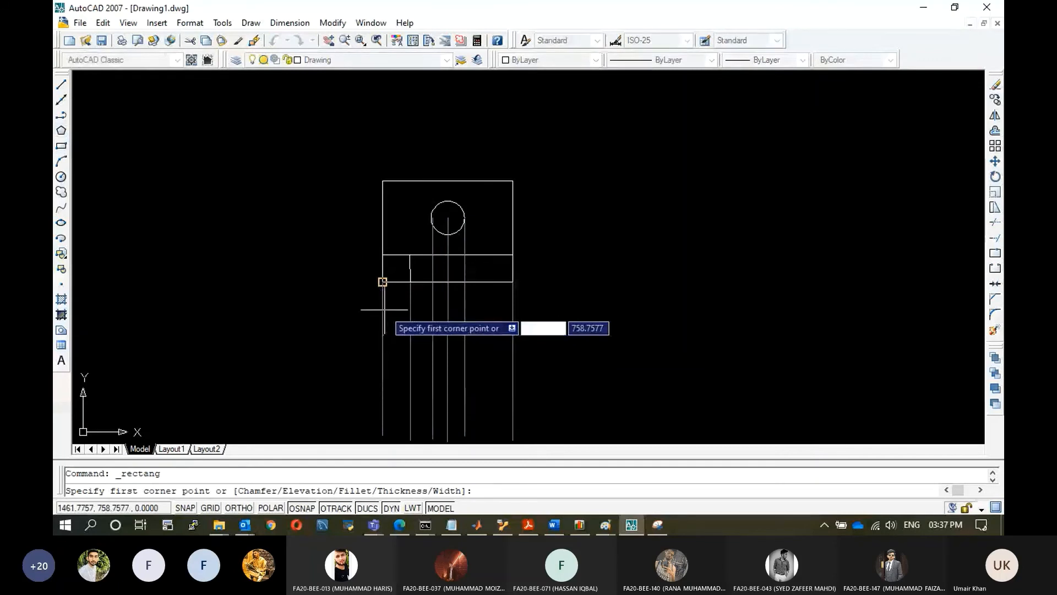
key(F3)
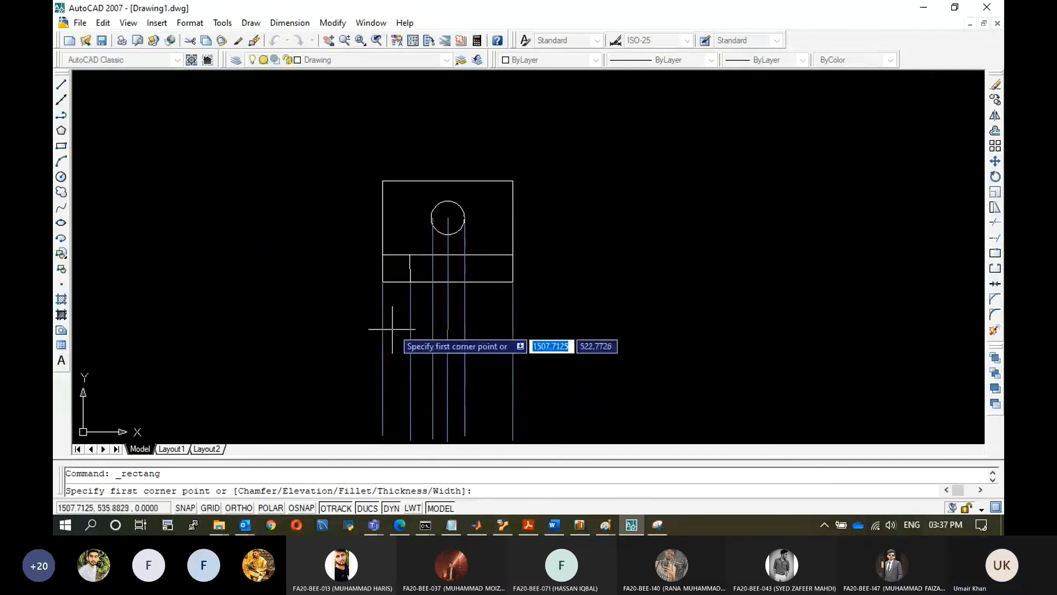
click(382, 315)
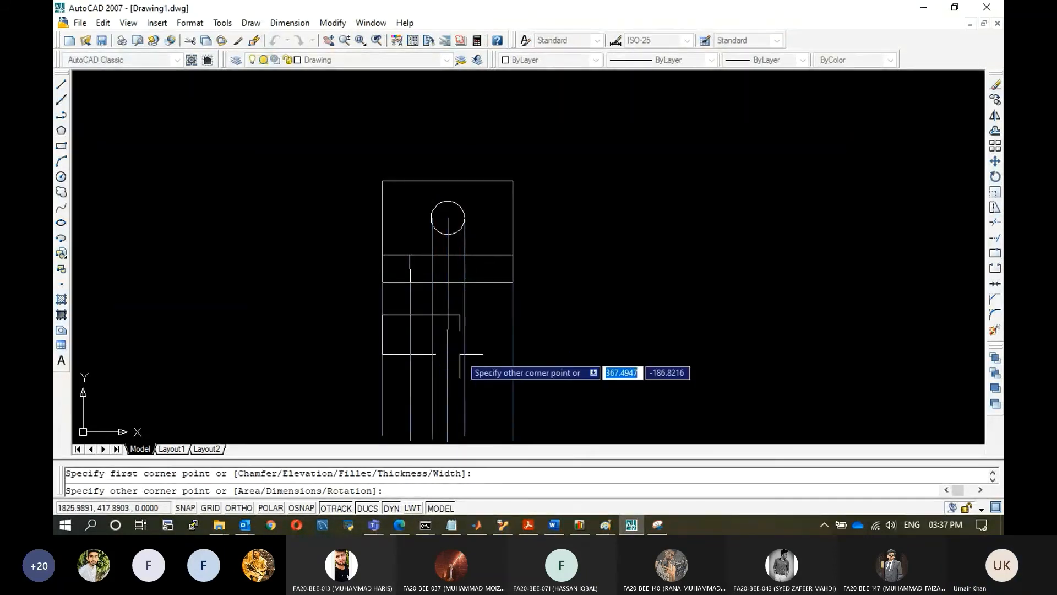
click(513, 344)
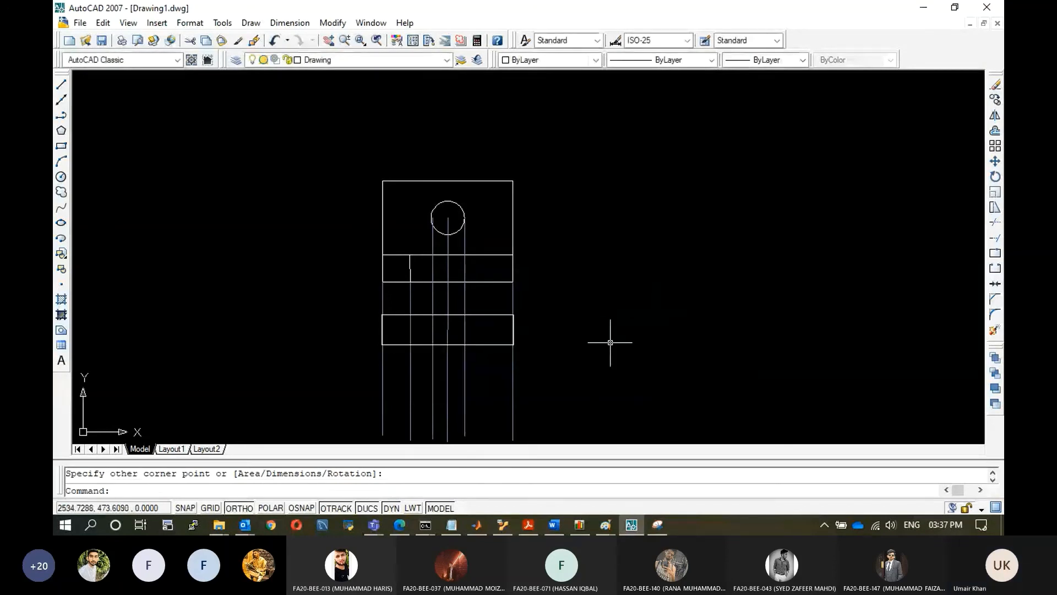
Check the isometric reference figure in Paint and return to AutoCAD.
mouse_move(606, 525)
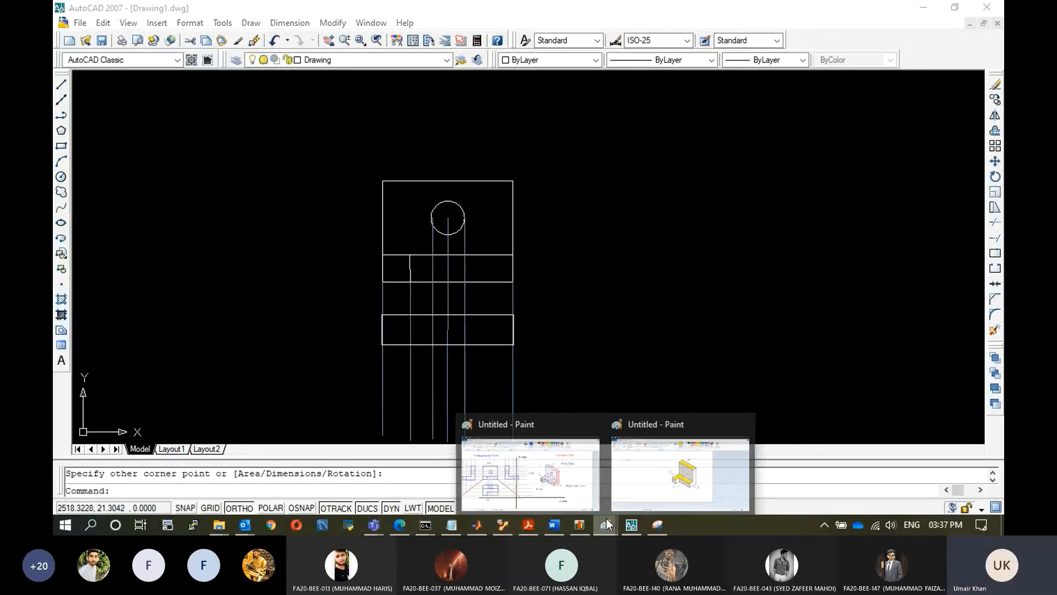
click(678, 482)
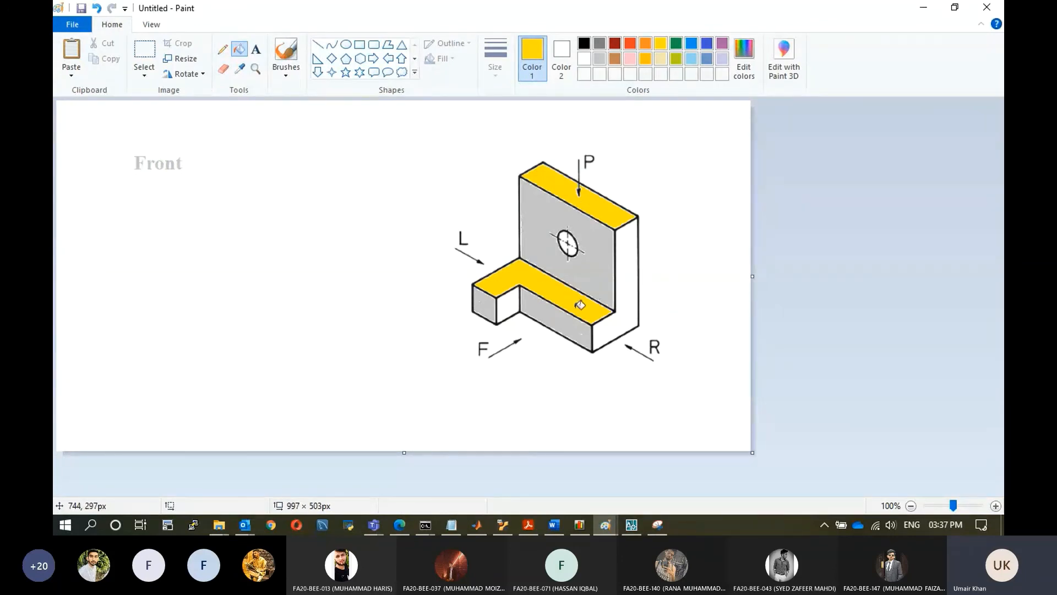
click(634, 530)
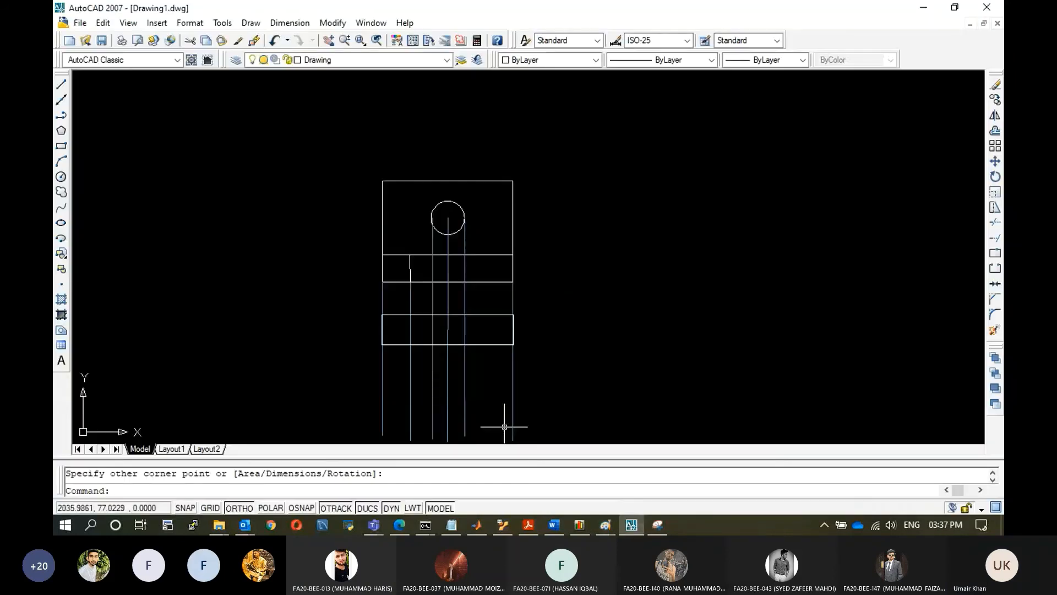
Draw the base's stepped outline below the rectangle with connected lines, with a notch at the lower left.
click(61, 84)
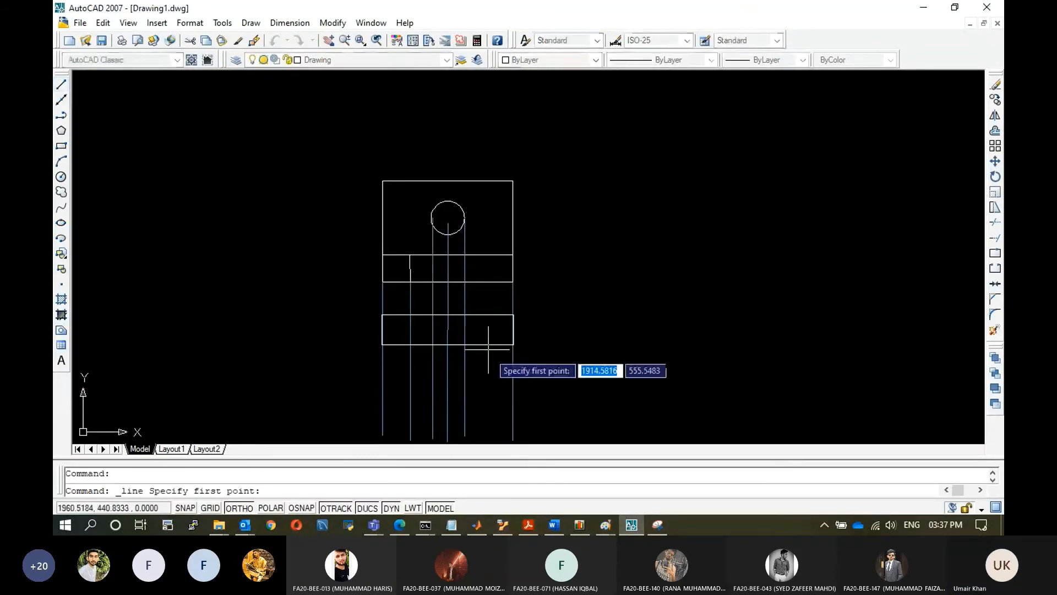
click(383, 344)
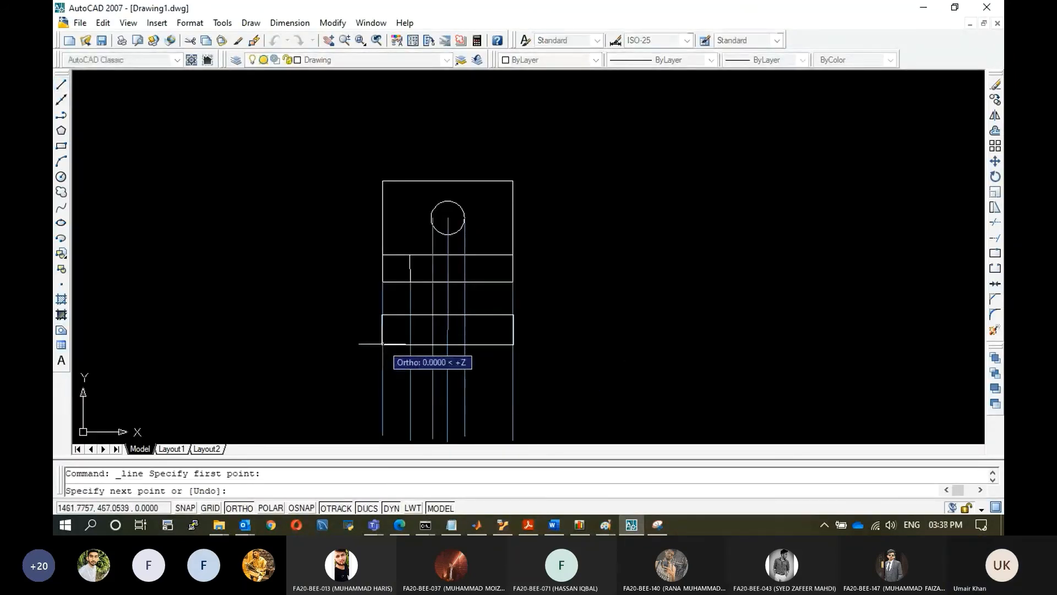
click(383, 405)
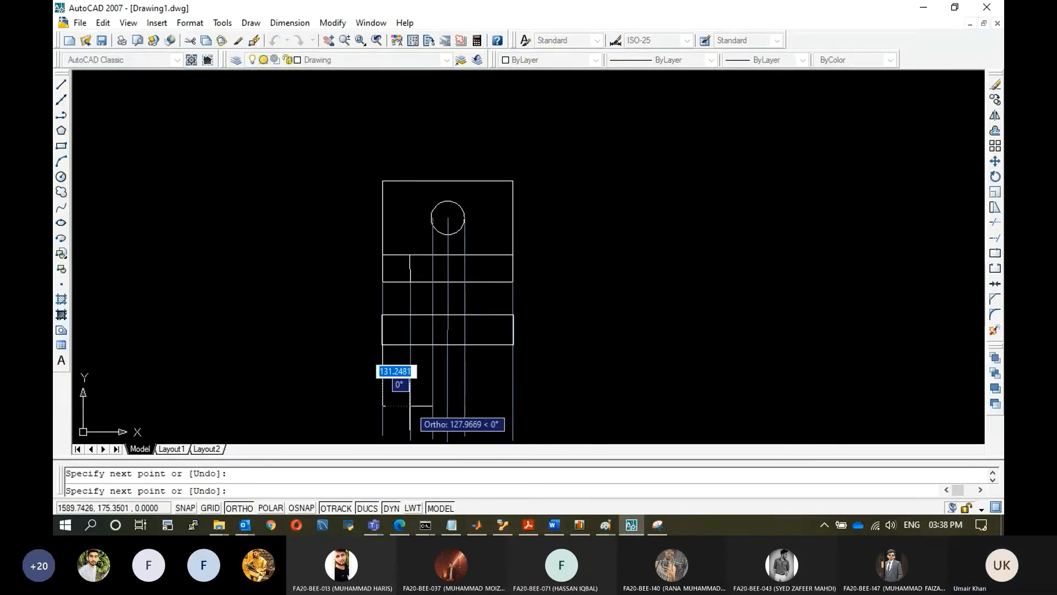
click(410, 405)
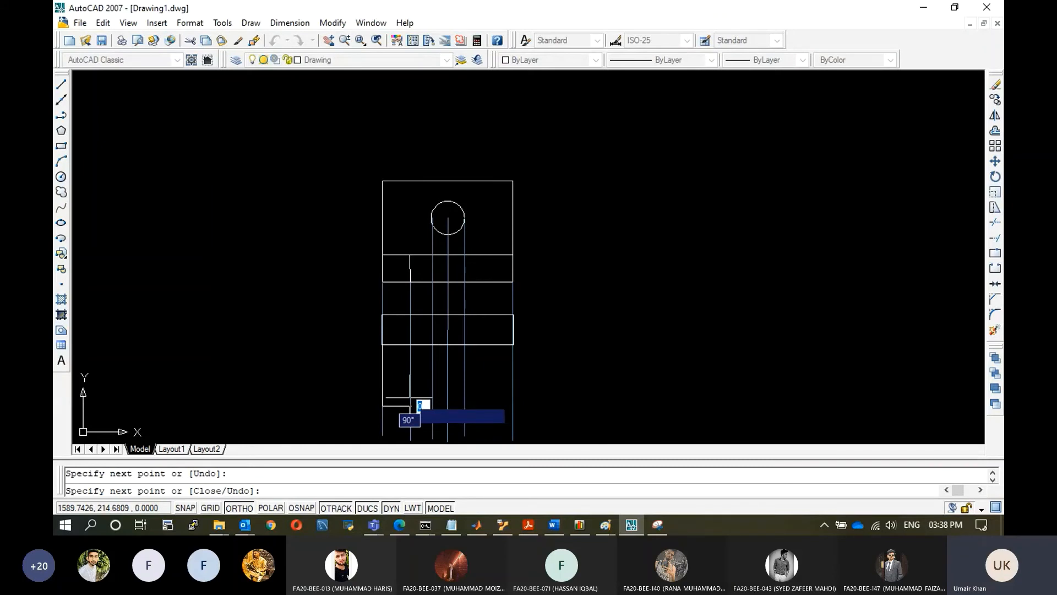
click(411, 381)
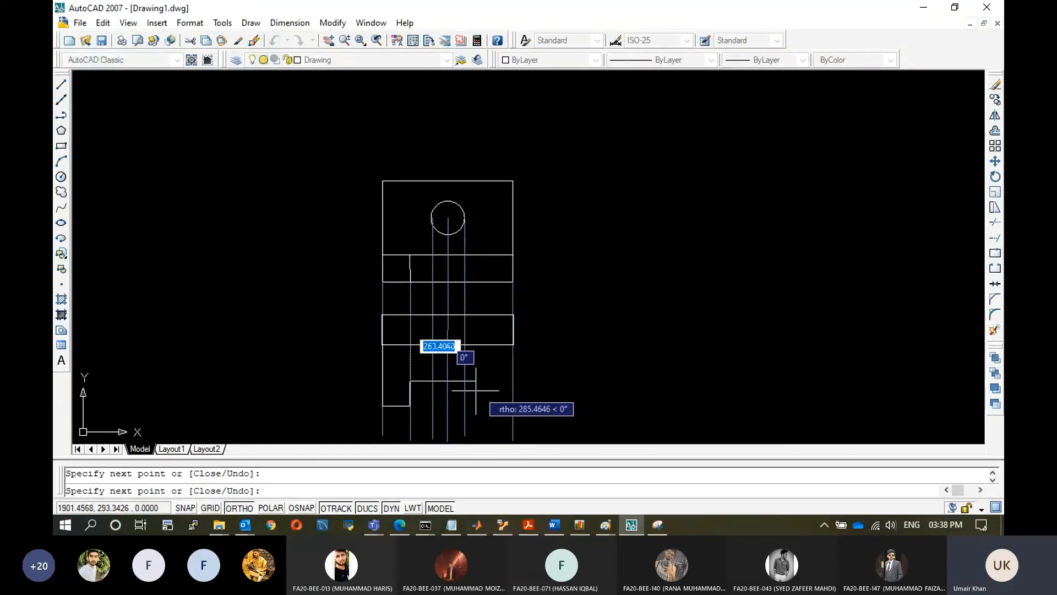
click(513, 381)
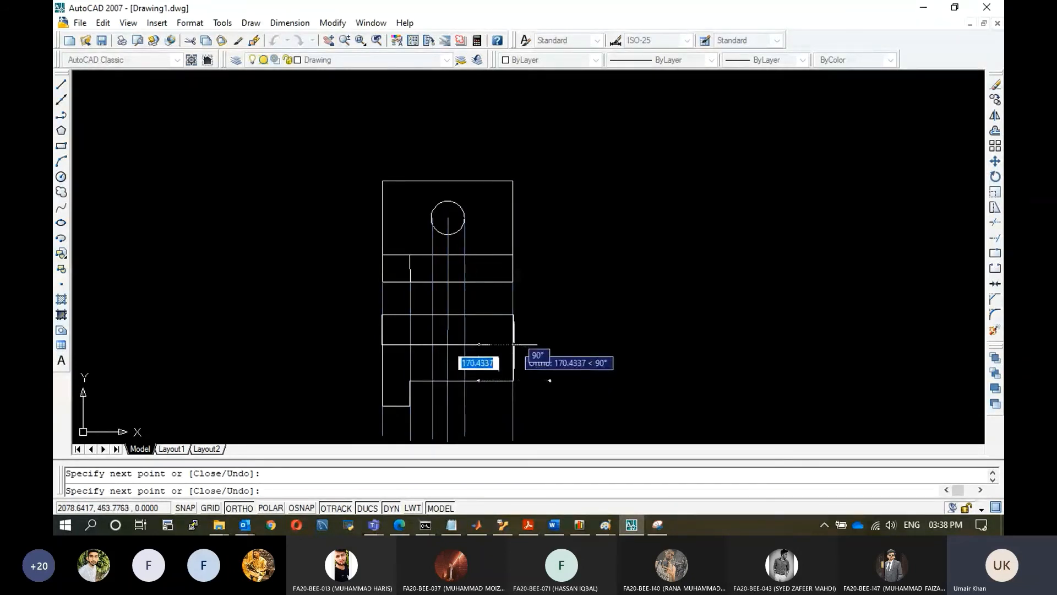
key(Escape)
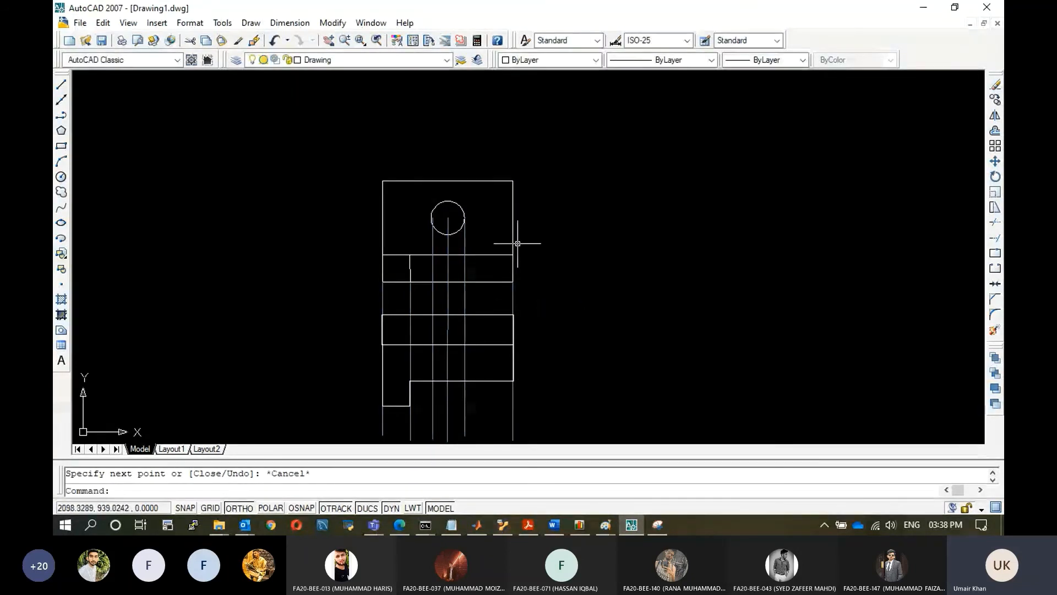
Turn off the Reference layer to inspect the views, then turn it back on.
click(428, 60)
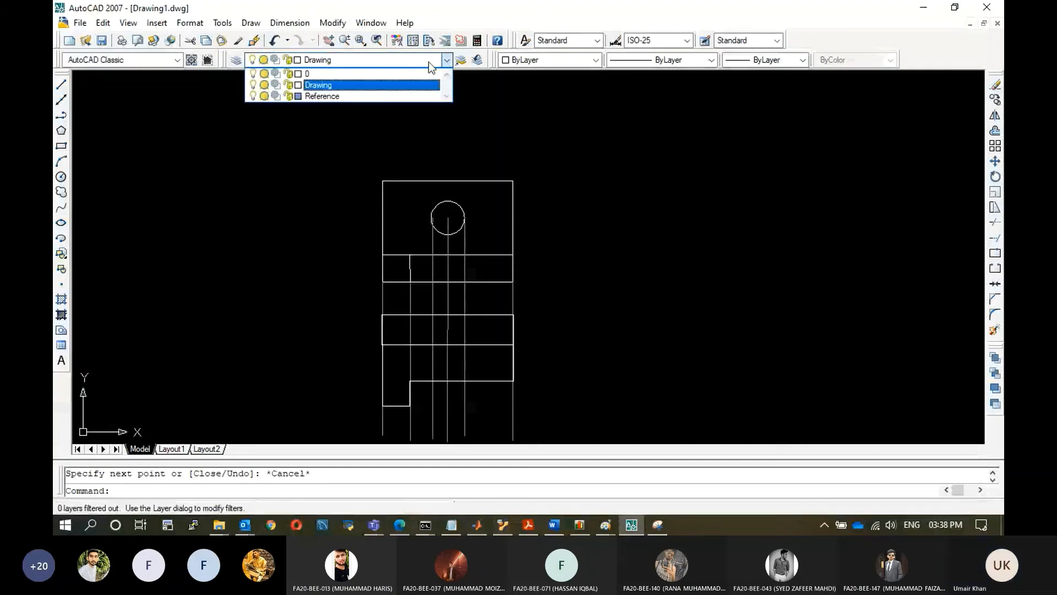
click(418, 167)
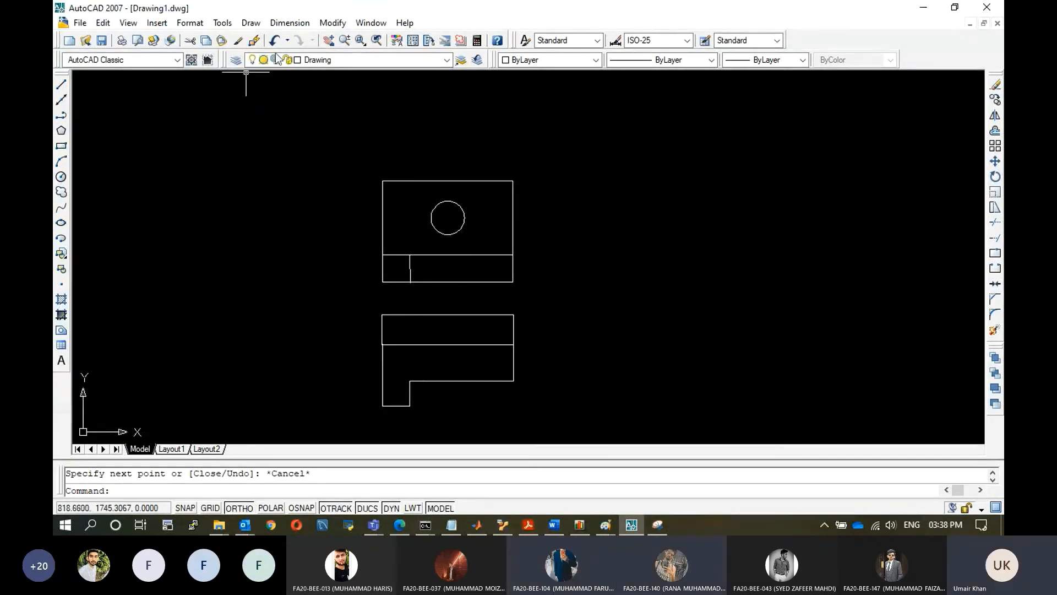
click(447, 60)
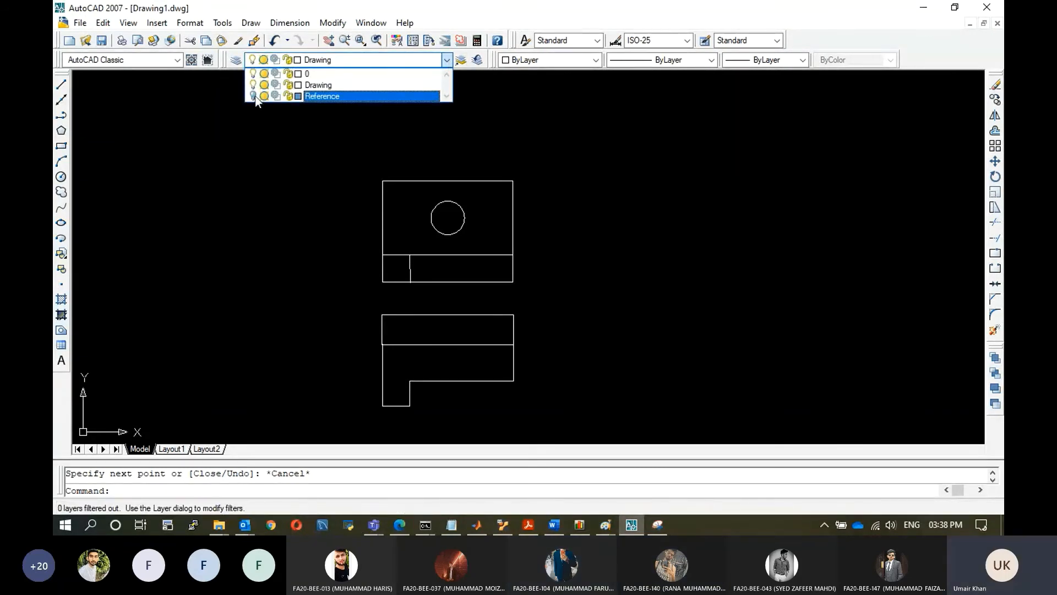
click(252, 96)
click(608, 236)
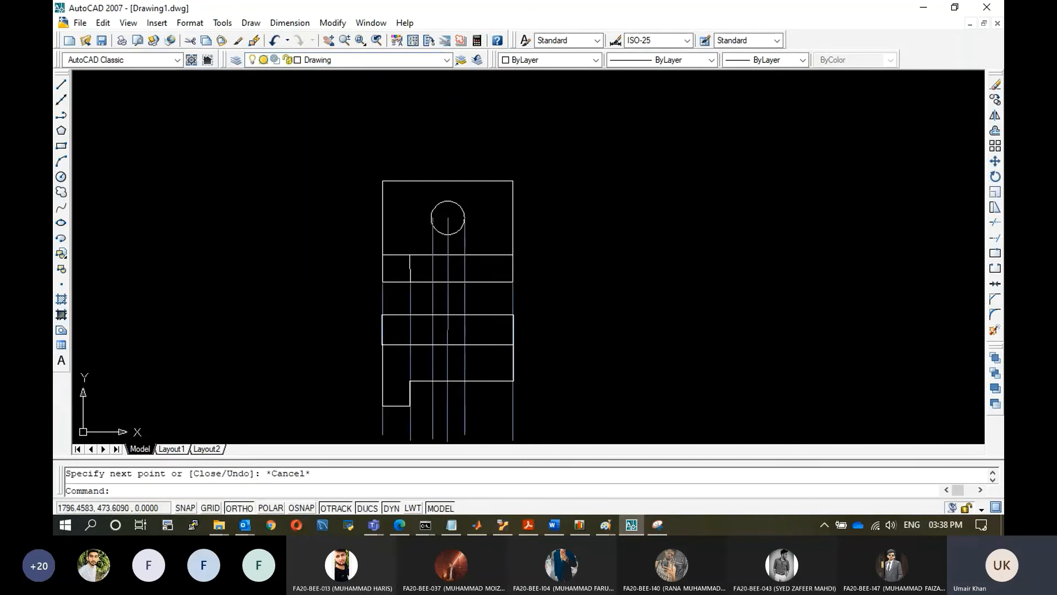
Create a Draw-Hidden layer with the HIDDEN linetype in the Layer Properties Manager.
click(432, 327)
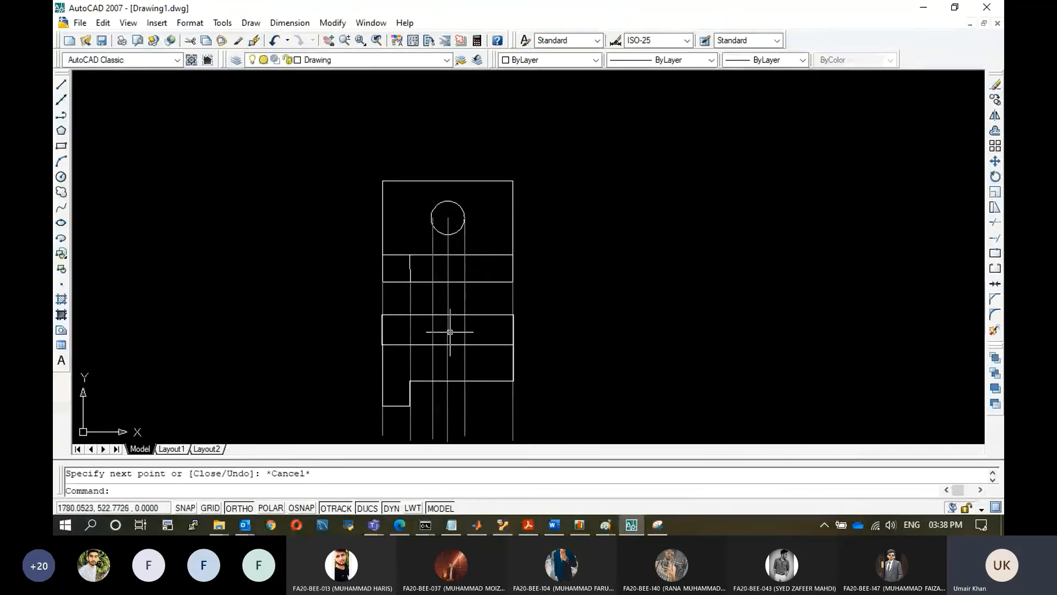
click(182, 23)
click(190, 39)
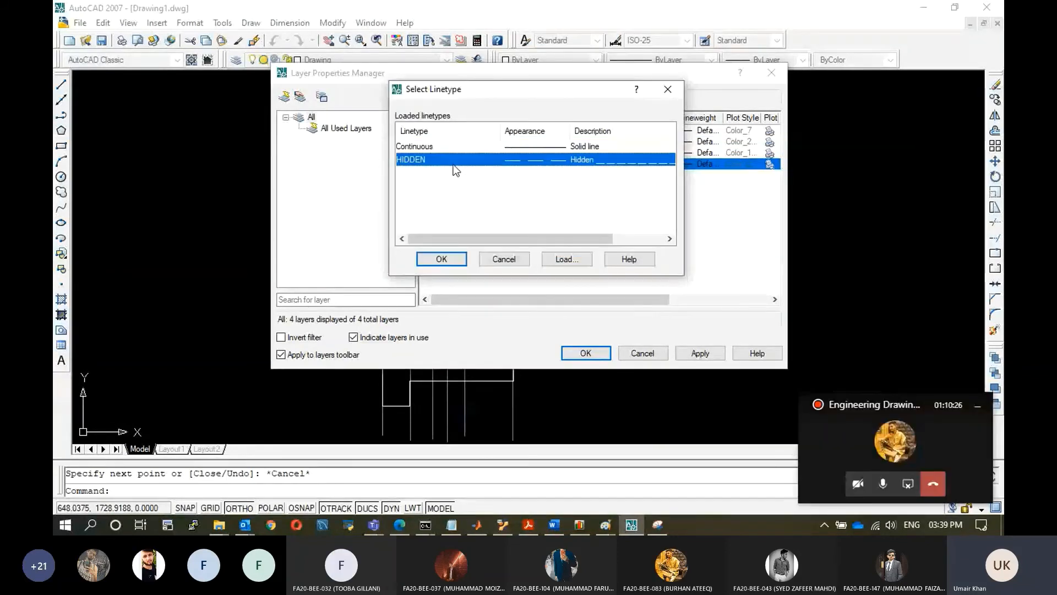
click(439, 257)
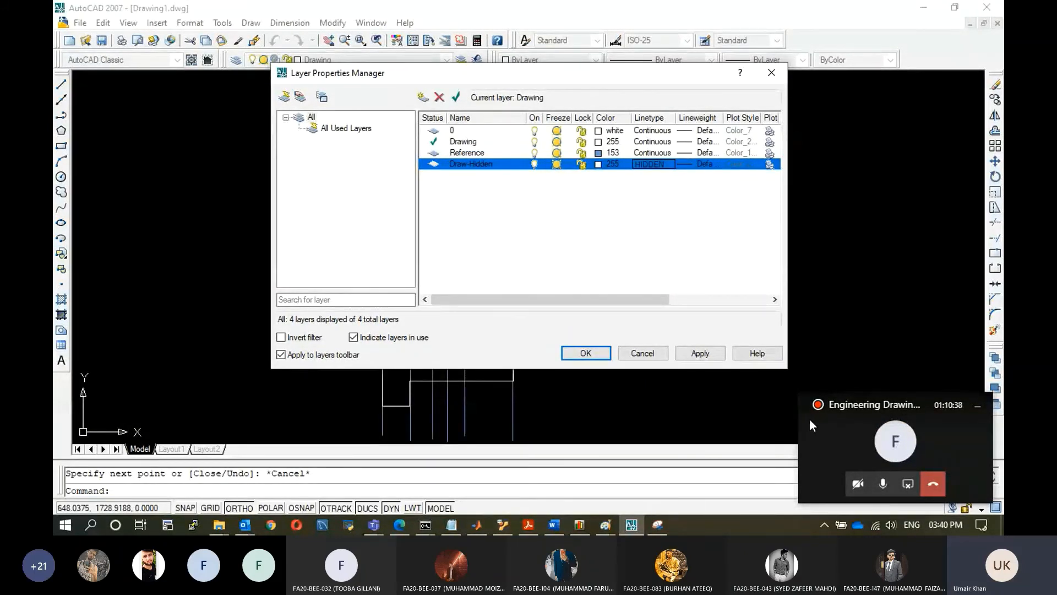
click(709, 359)
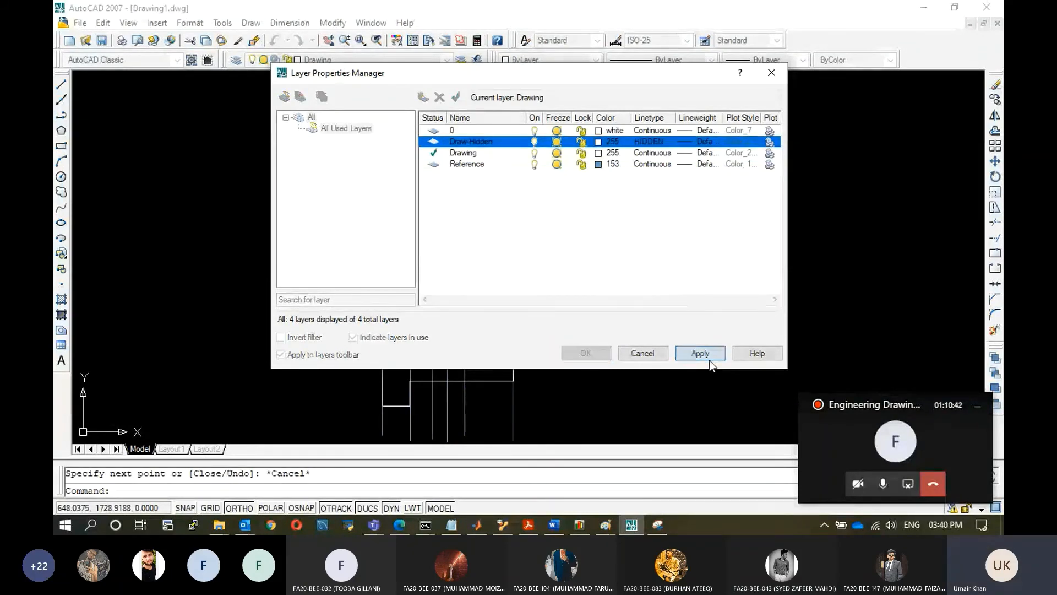
click(592, 354)
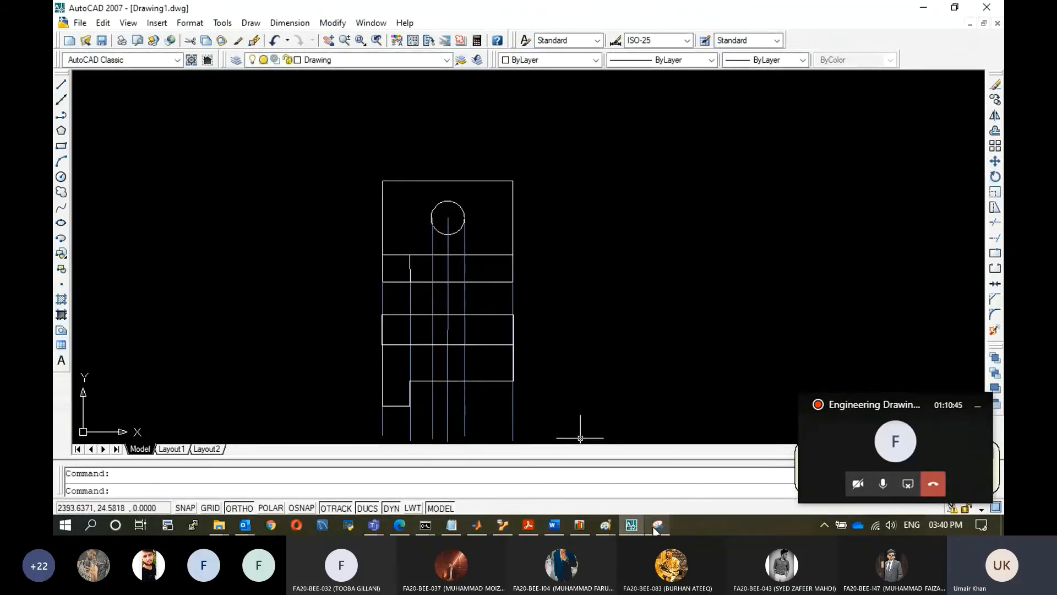
Review the colour-coded isometric figure in Paint, then minimise Paint.
mouse_move(607, 525)
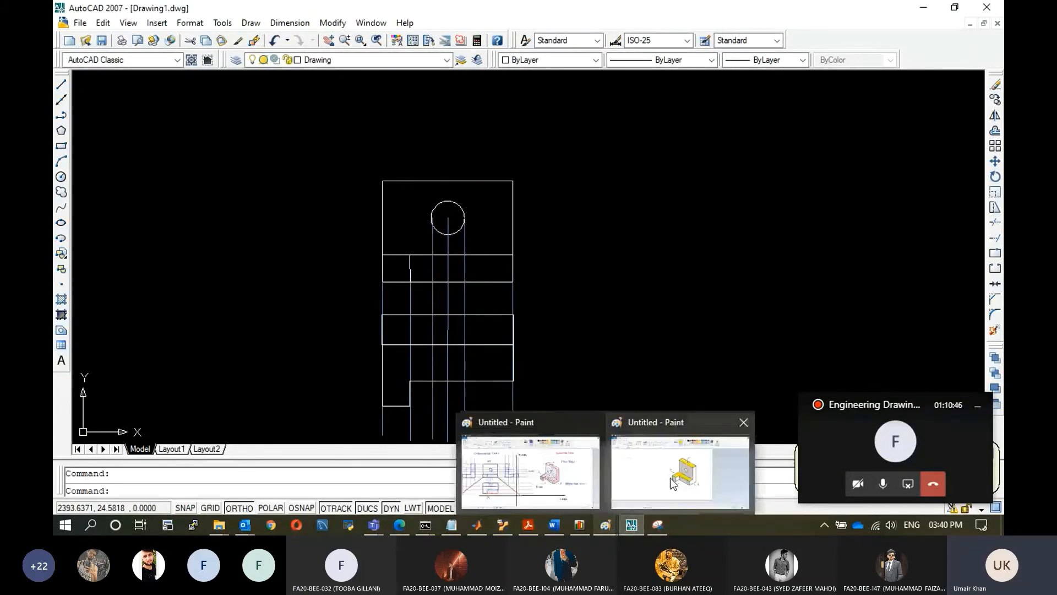
click(669, 474)
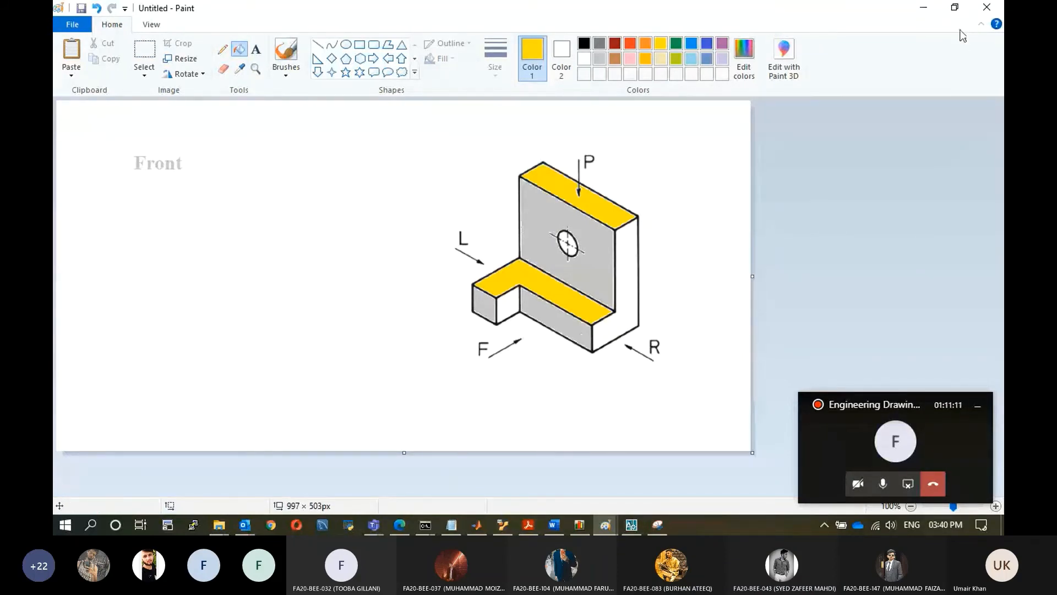
click(924, 7)
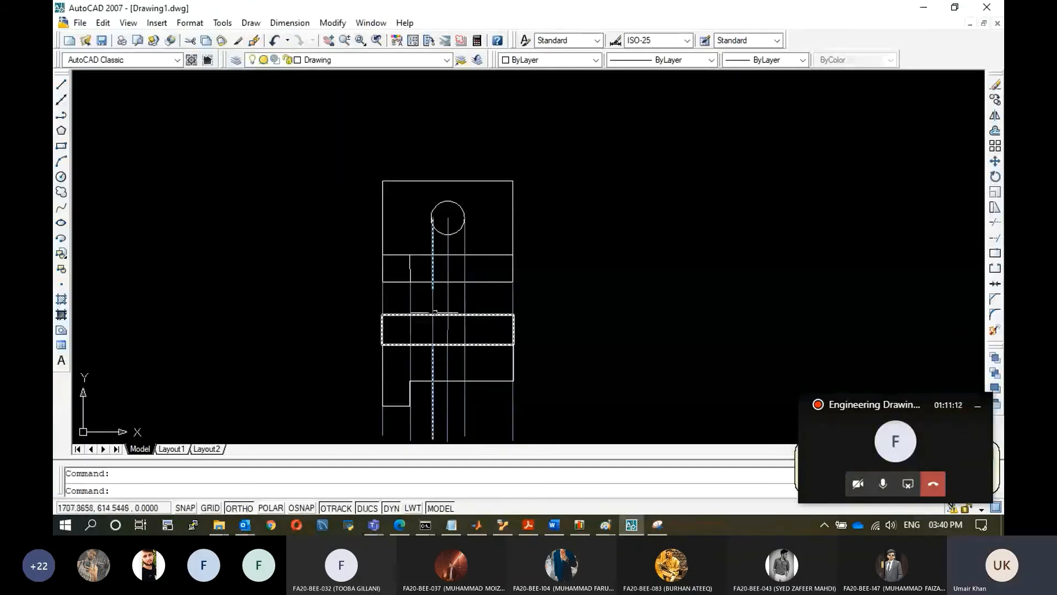
Switch to the Draw-Hidden layer and turn object snap back on.
click(447, 60)
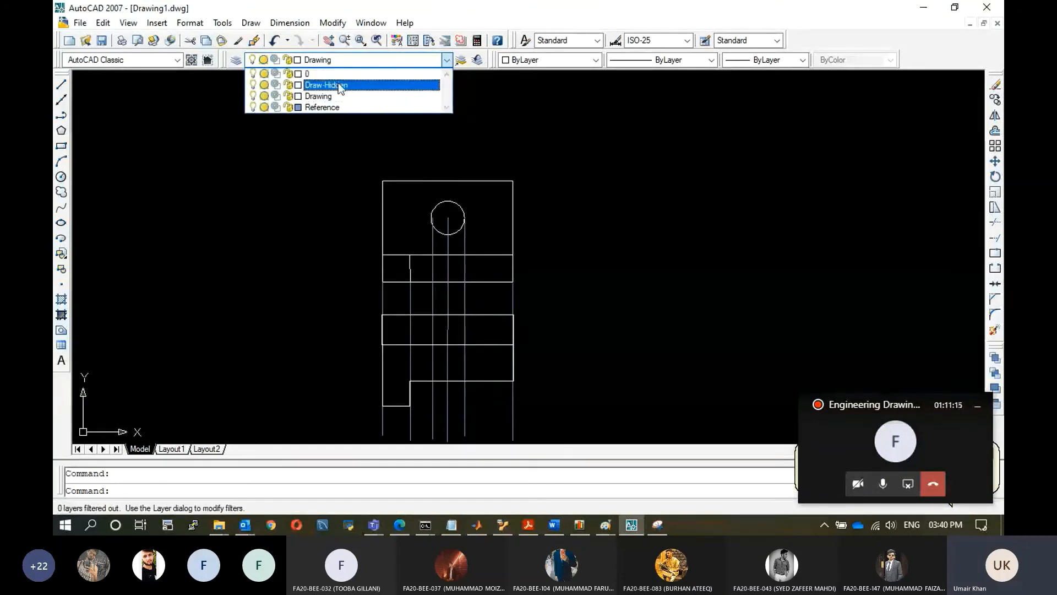
click(335, 83)
click(300, 508)
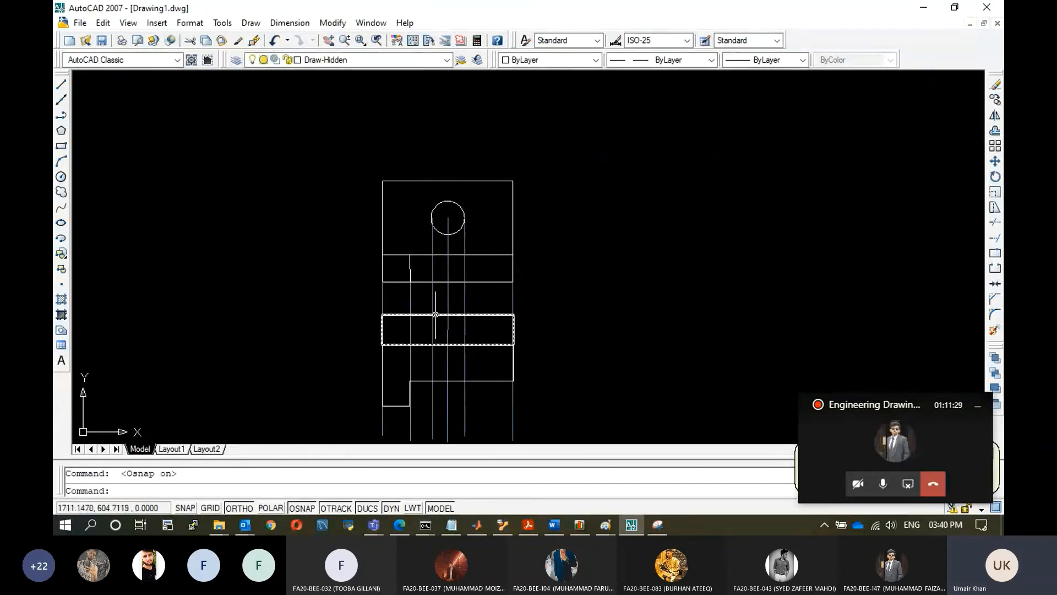
Try to draw short hidden lines through the hole's centre within the lower view on the Draw-Hidden layer.
click(61, 84)
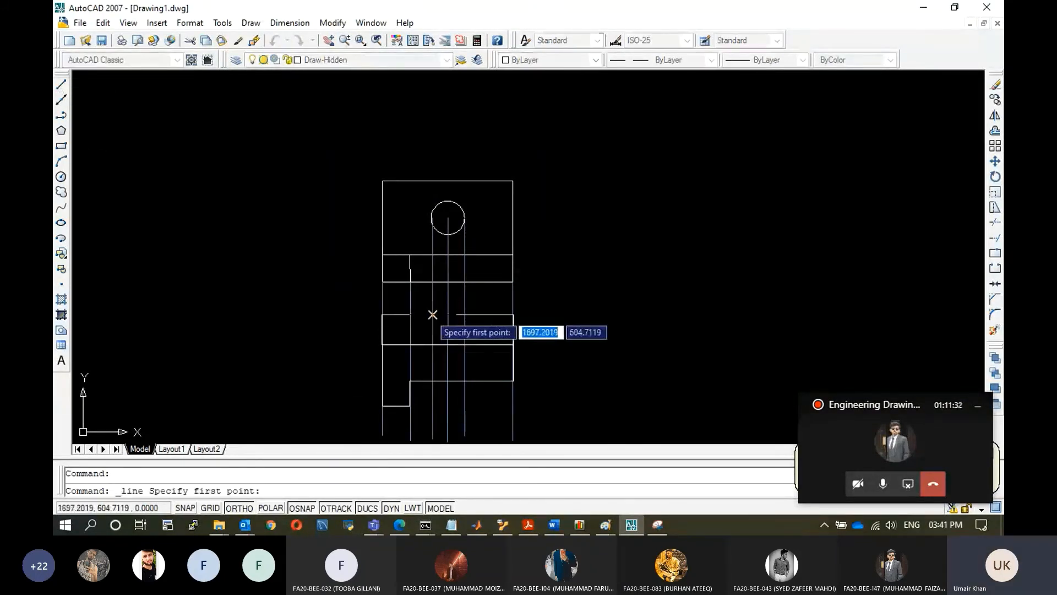
click(432, 342)
click(432, 343)
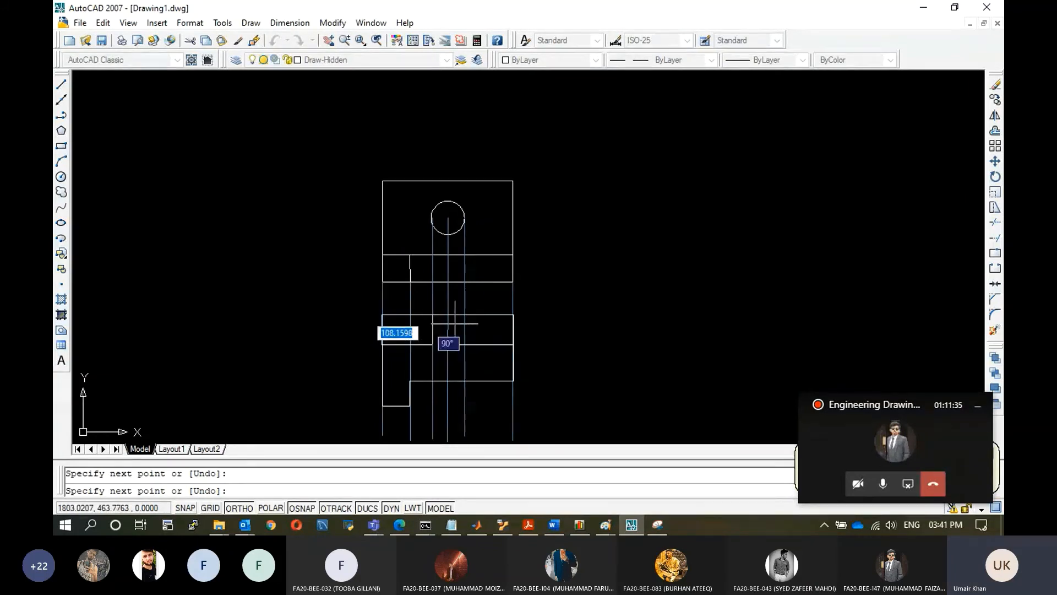
key(Escape)
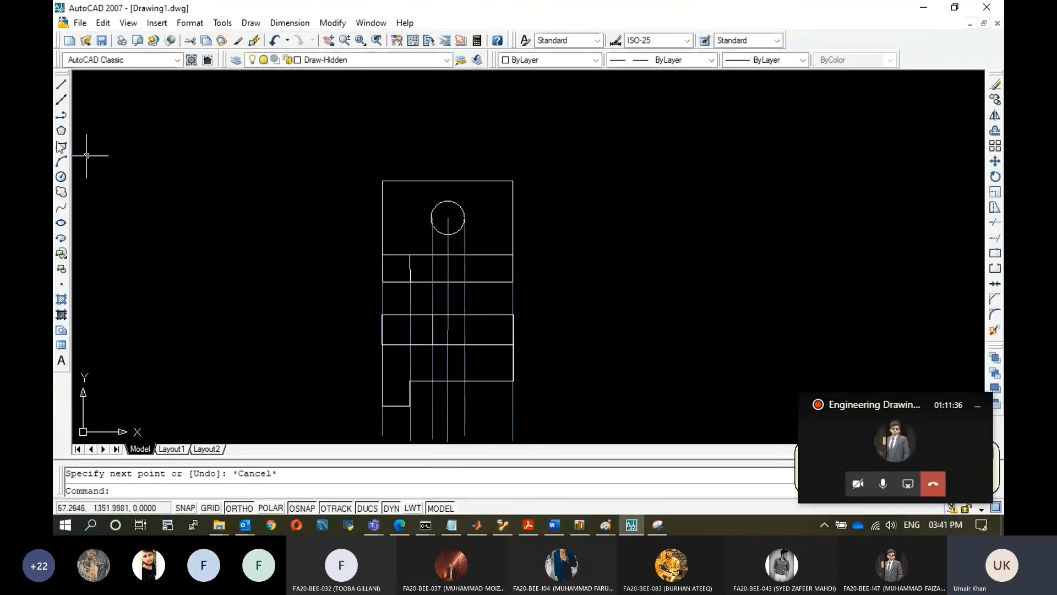
click(61, 85)
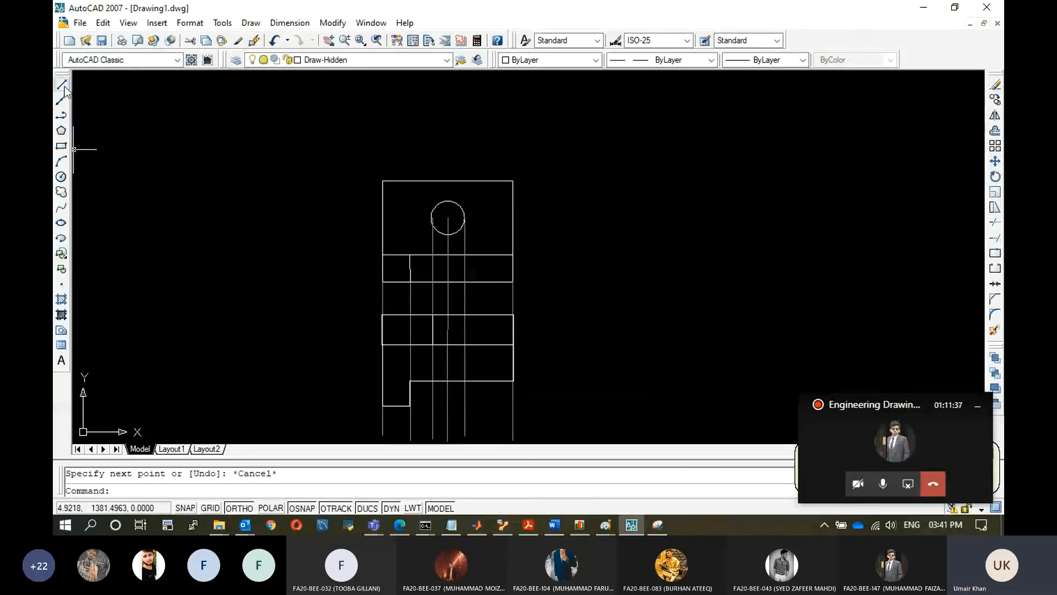
click(447, 344)
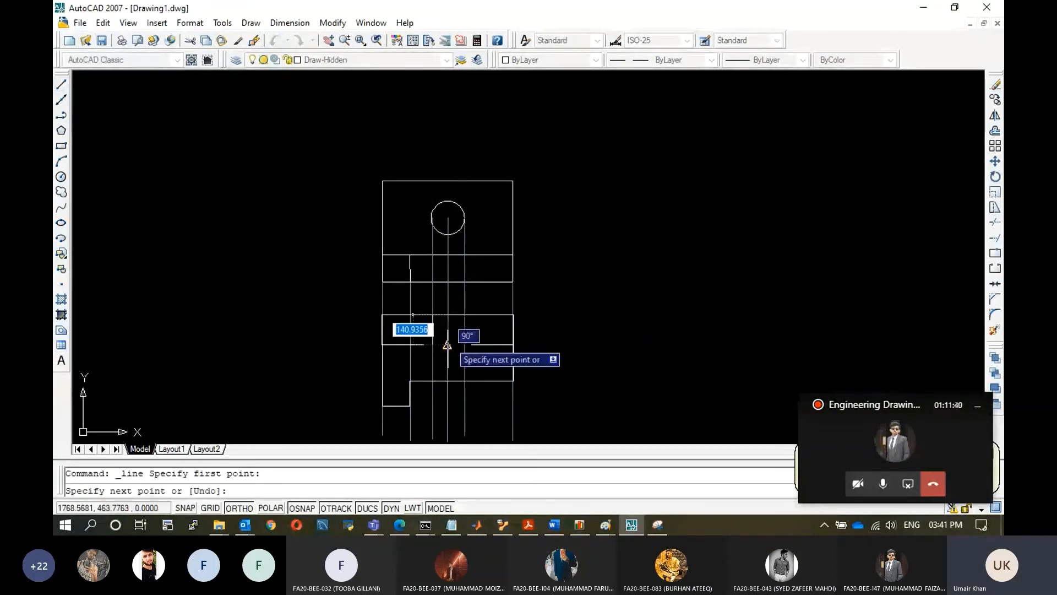
key(Escape)
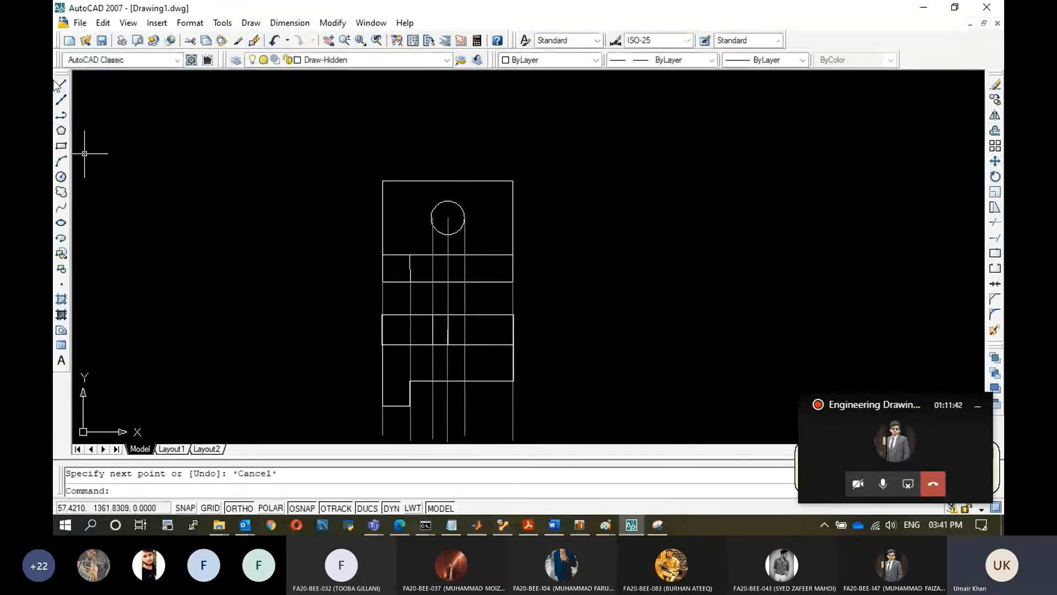
click(61, 84)
click(465, 315)
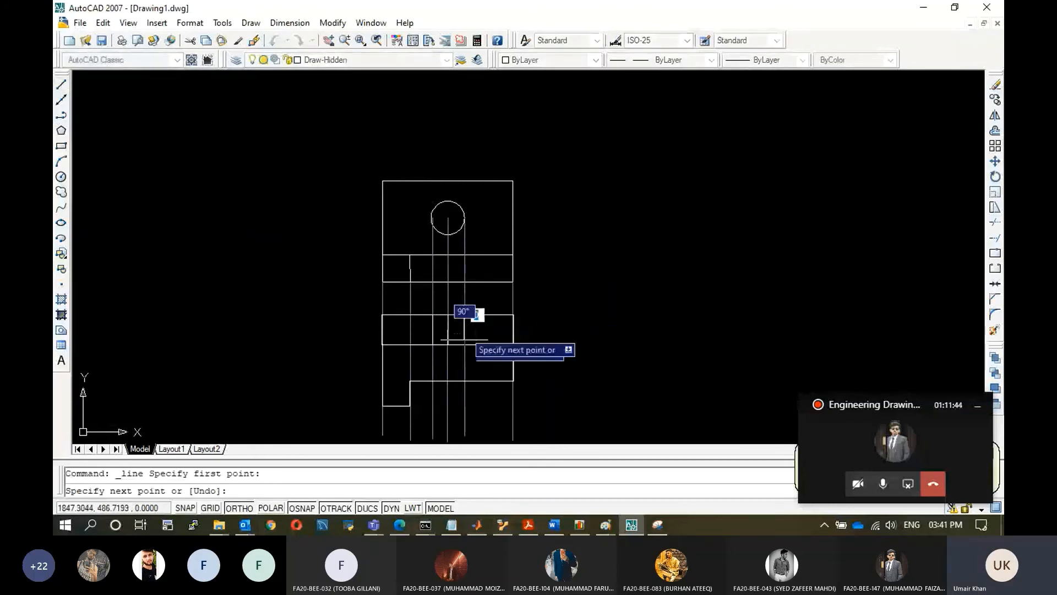
key(Escape)
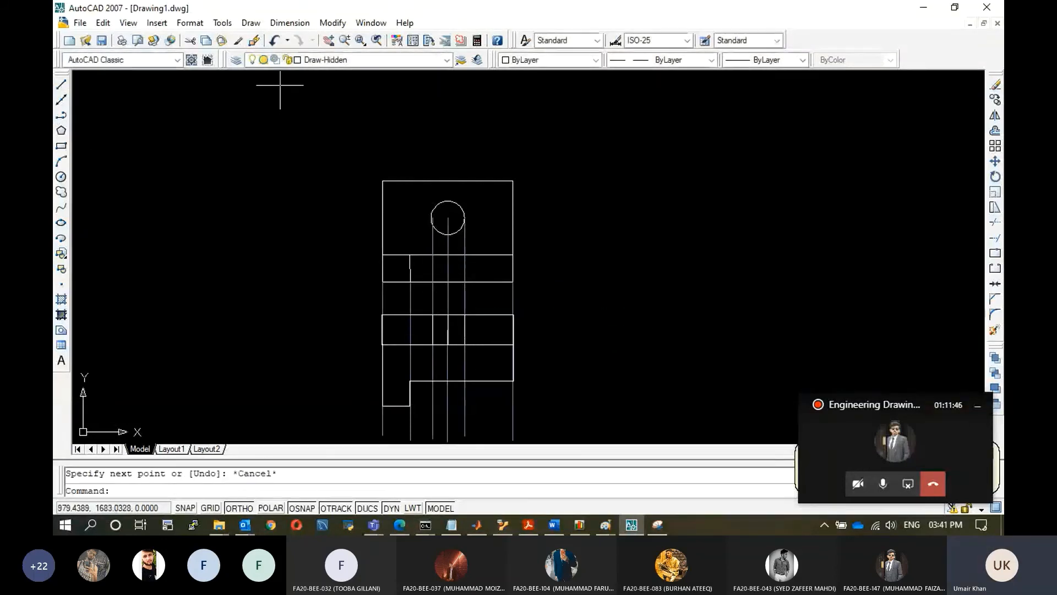
Turn off the Reference layer to inspect the two views, then turn it back on.
click(425, 60)
click(255, 109)
click(649, 212)
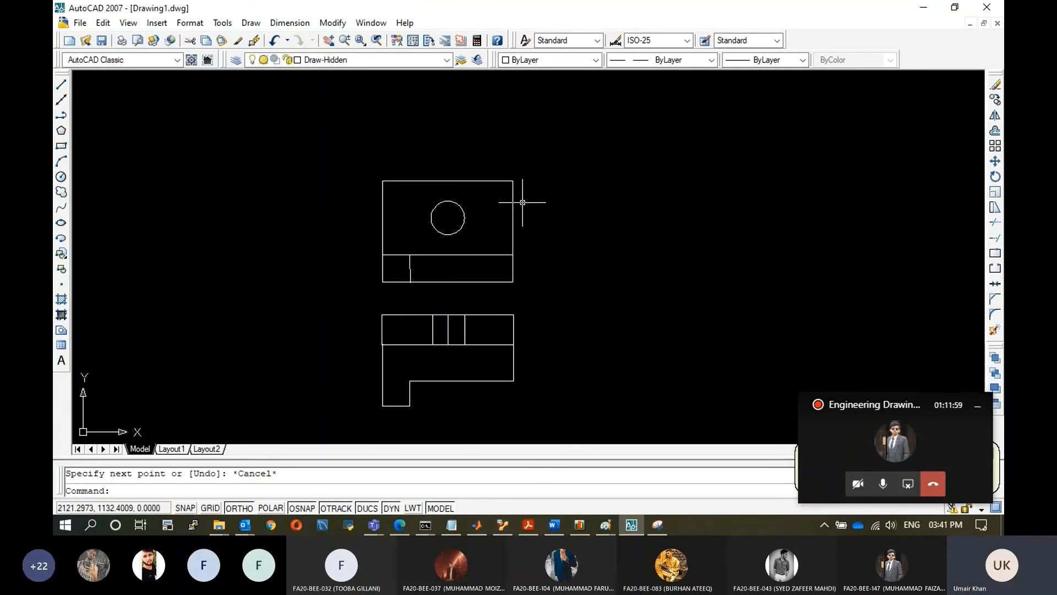
click(447, 60)
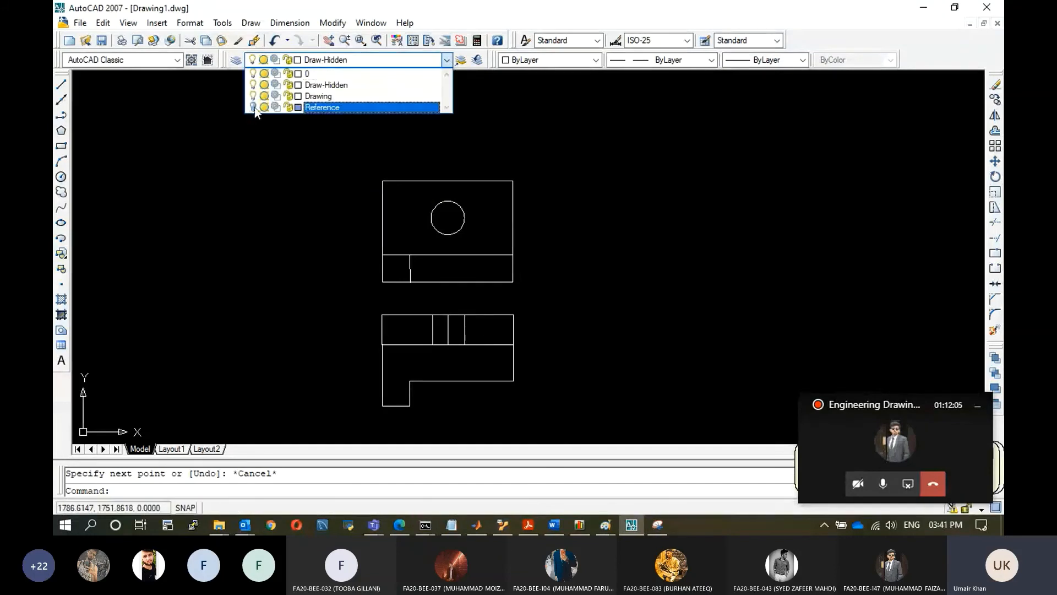
click(253, 107)
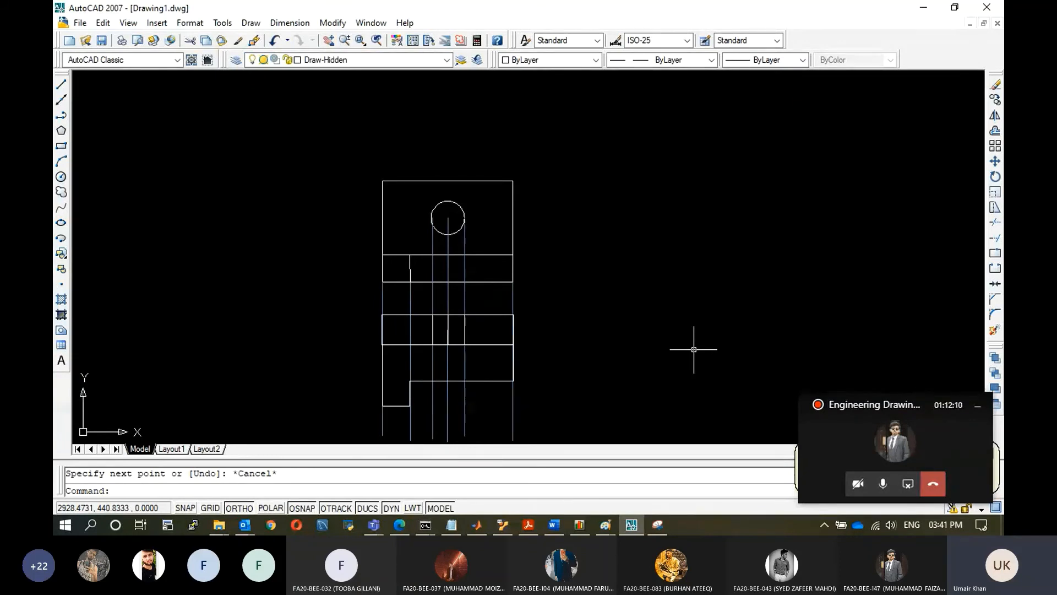
click(465, 218)
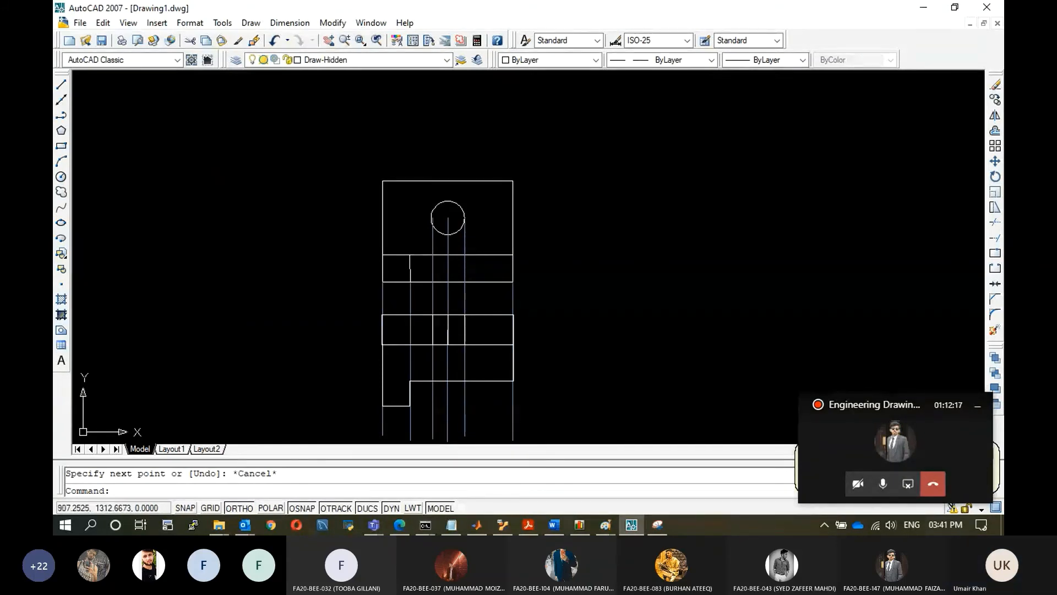
click(61, 84)
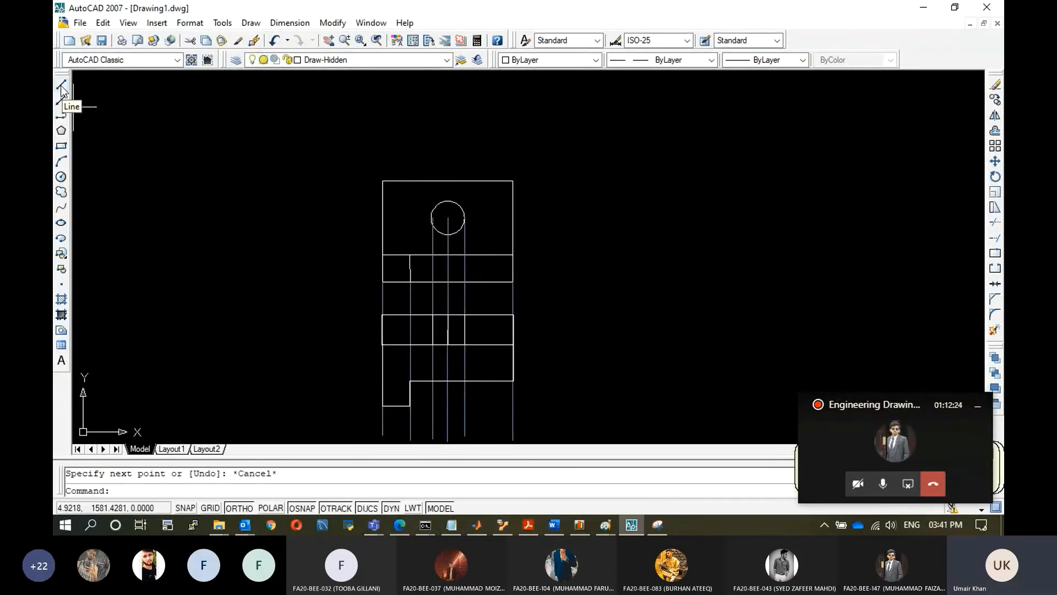
click(513, 255)
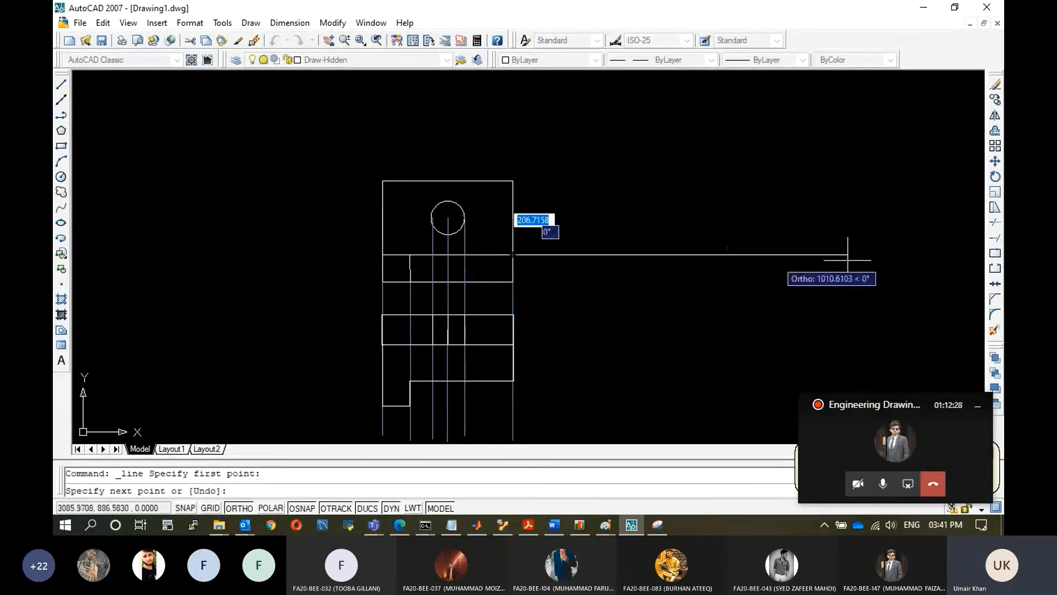
click(984, 260)
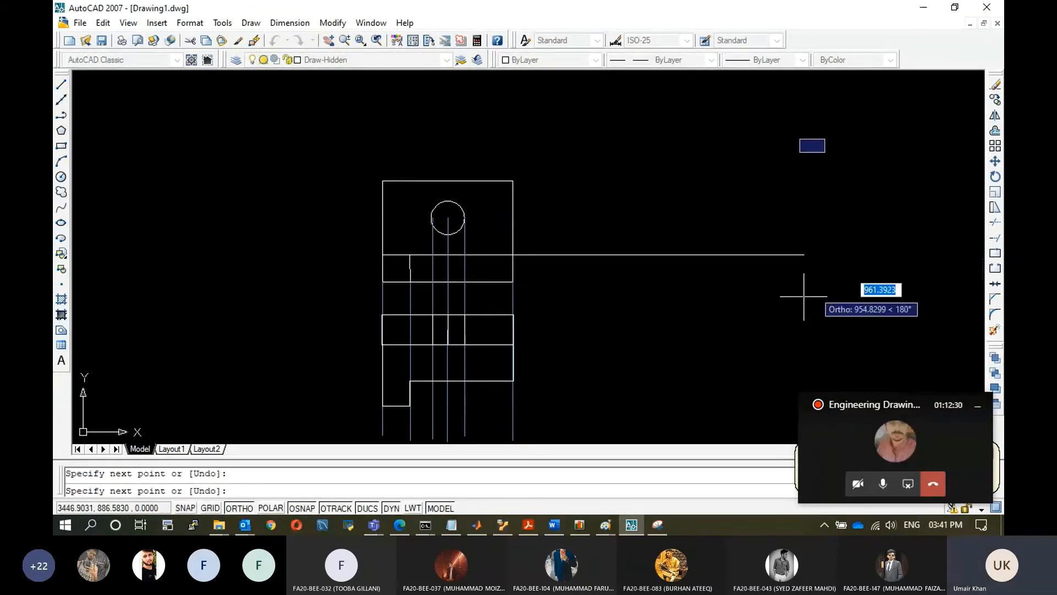
key(Escape)
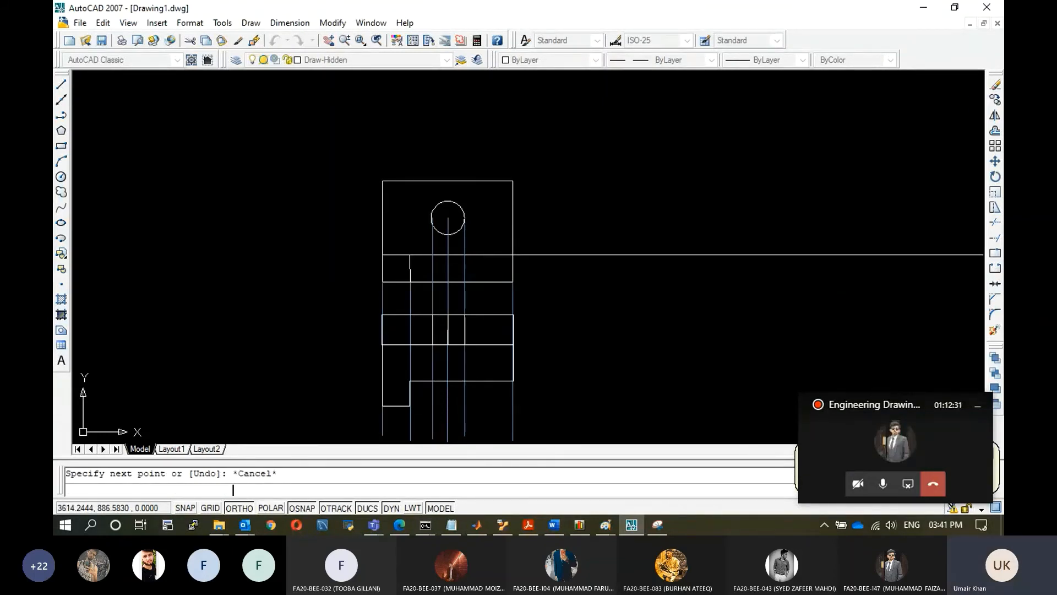
key(ctrl+z)
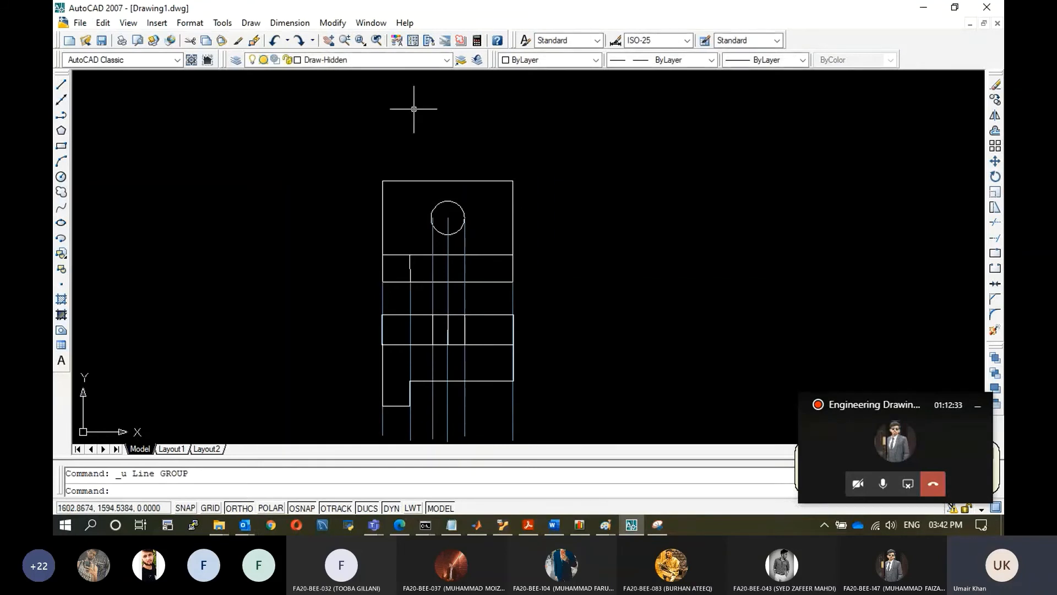
Switch to the Reference layer and draw a horizontal projection line rightwards from the upper view's right corner at the step edge.
click(447, 60)
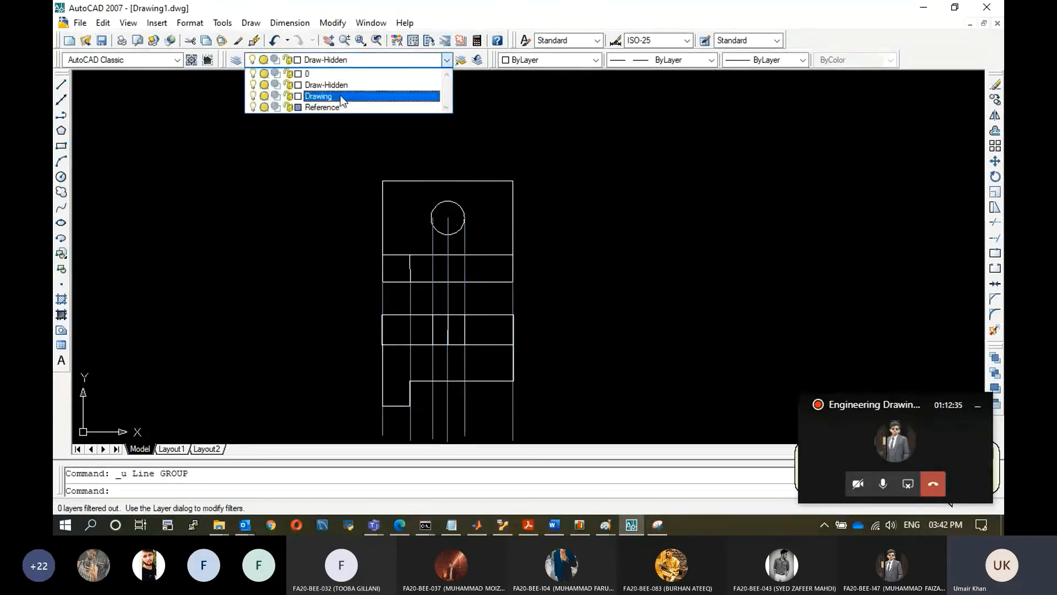
click(336, 104)
click(63, 89)
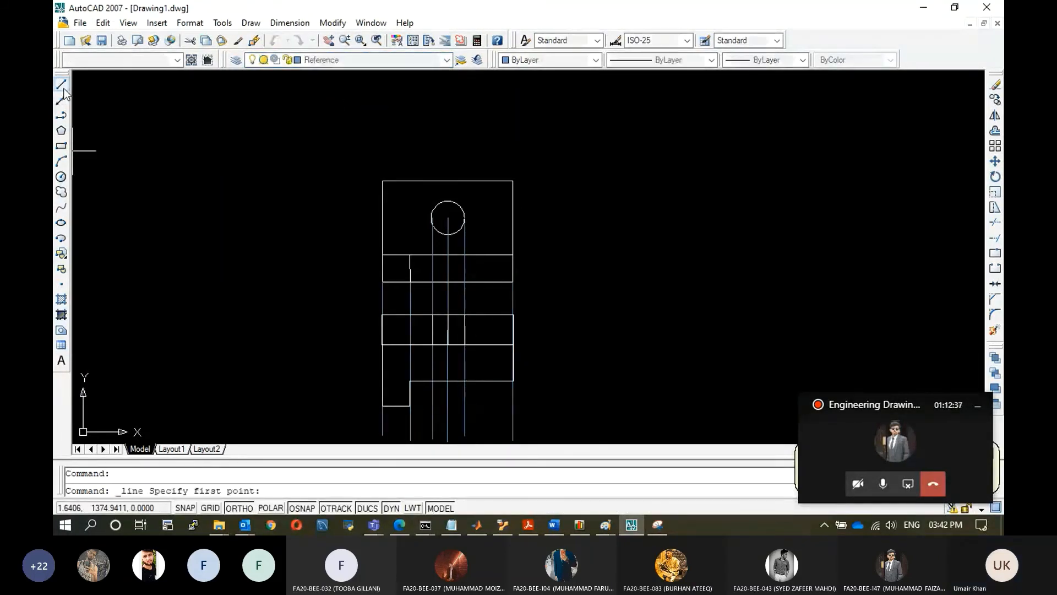
click(512, 255)
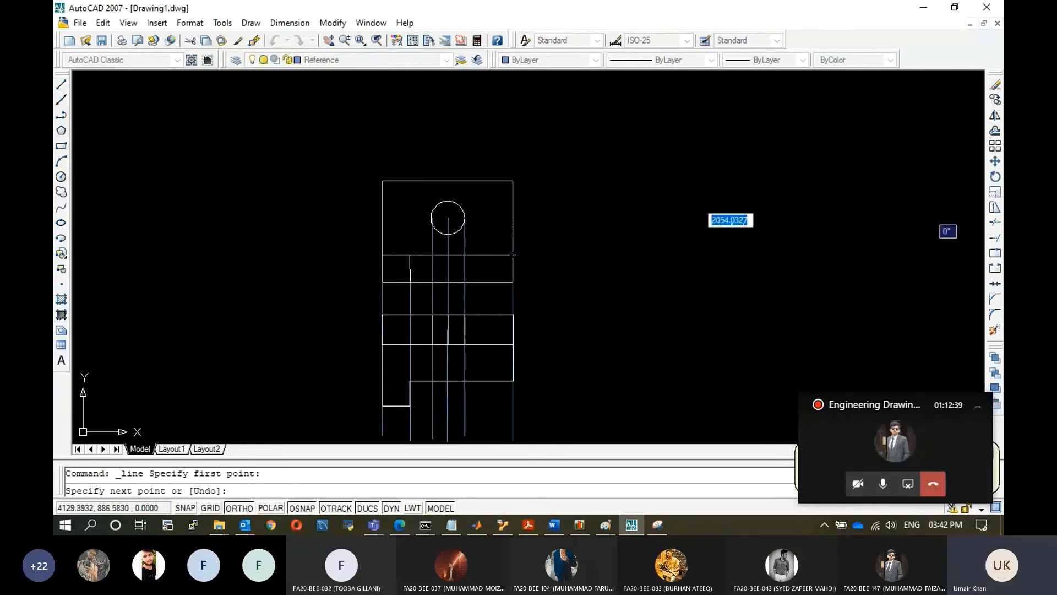
click(949, 254)
key(Escape)
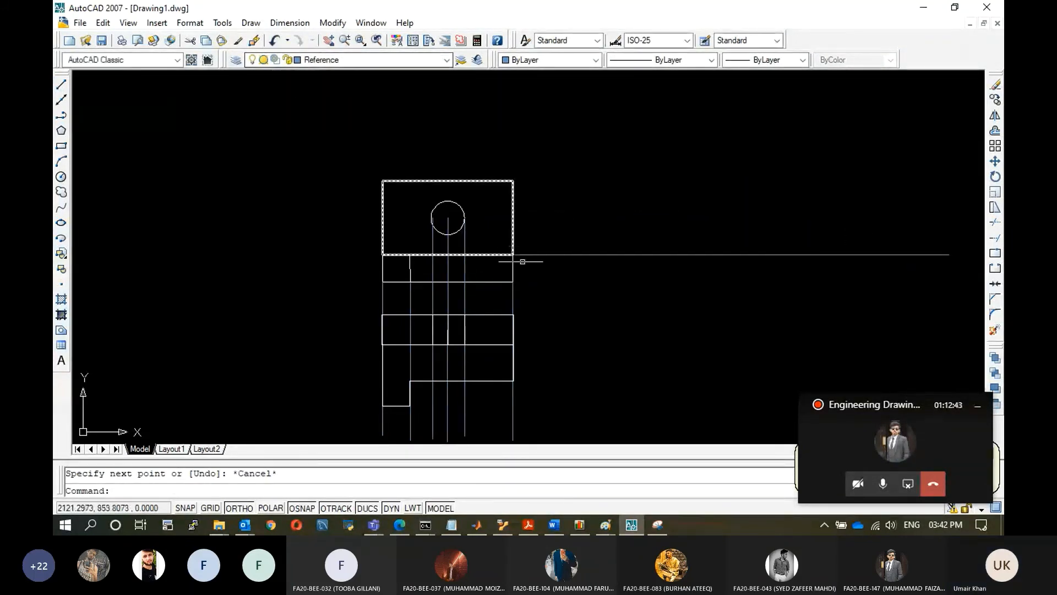
Draw horizontal projection lines rightwards from the upper view's bottom-right and top-right corners.
click(61, 84)
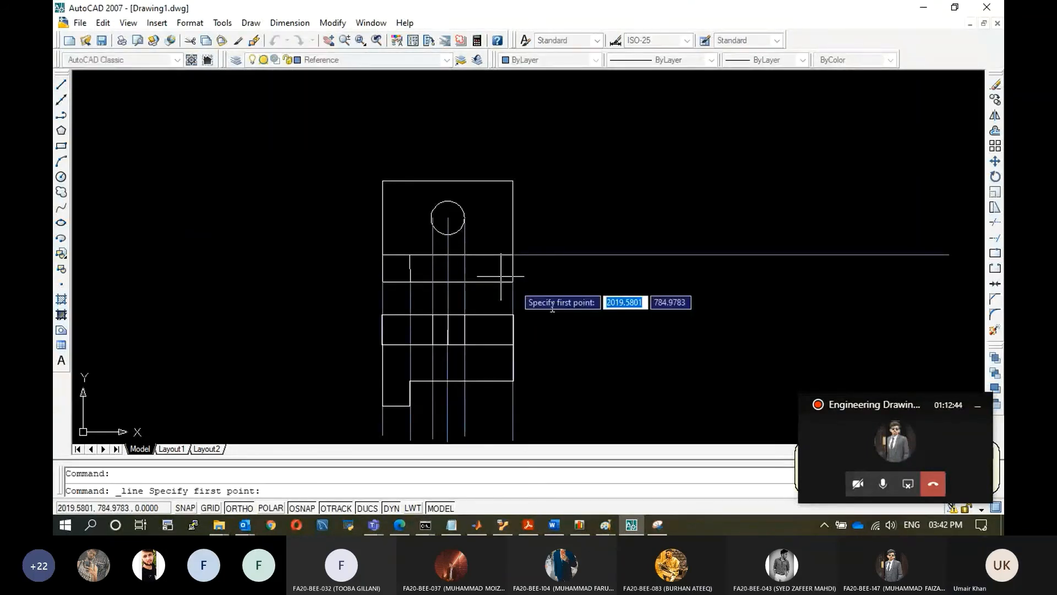
click(513, 281)
click(954, 282)
key(Escape)
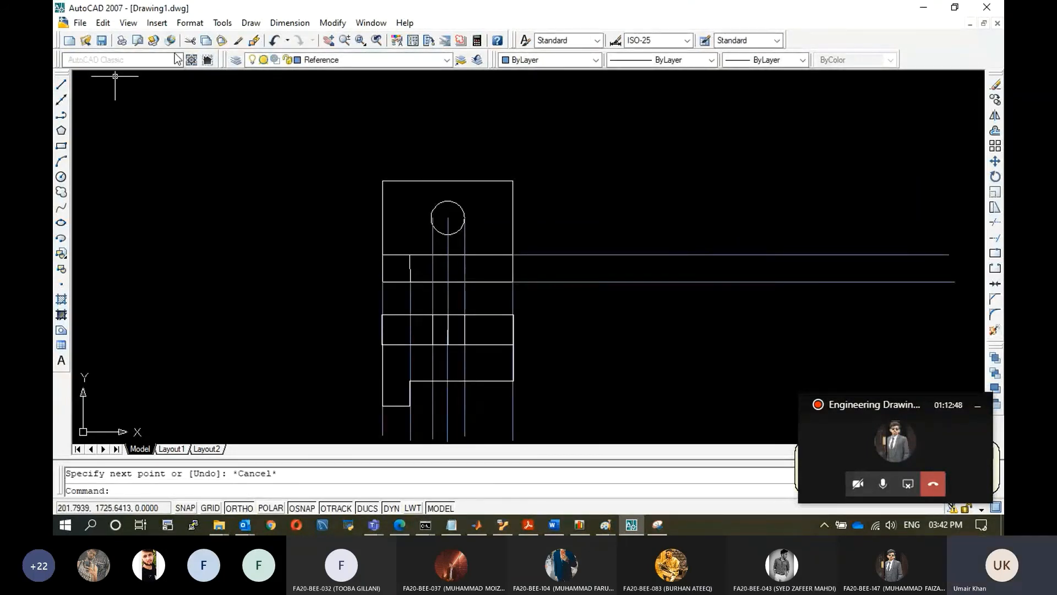
click(62, 84)
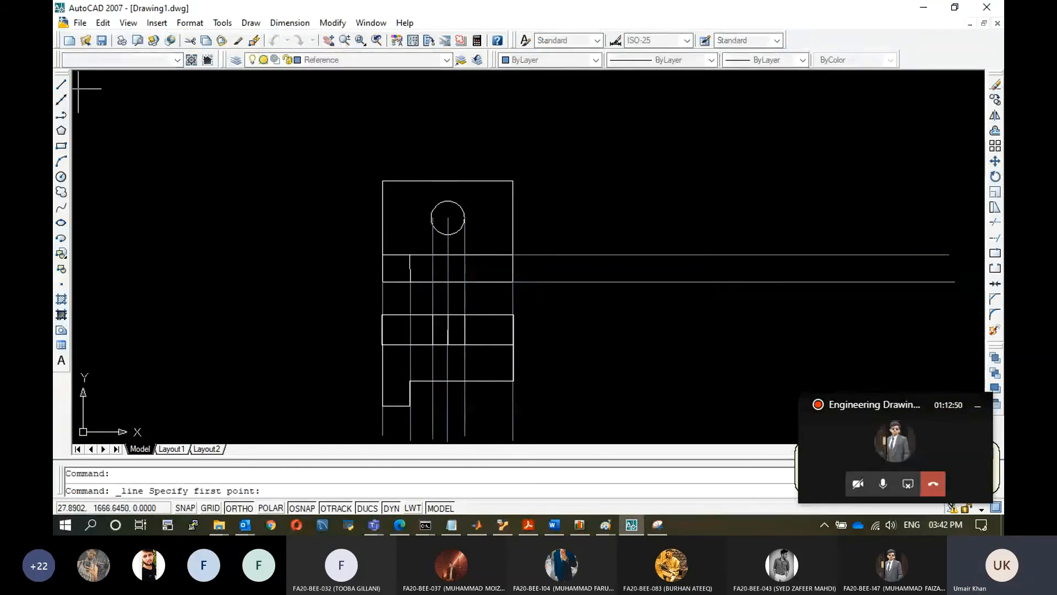
click(513, 181)
click(967, 182)
key(Escape)
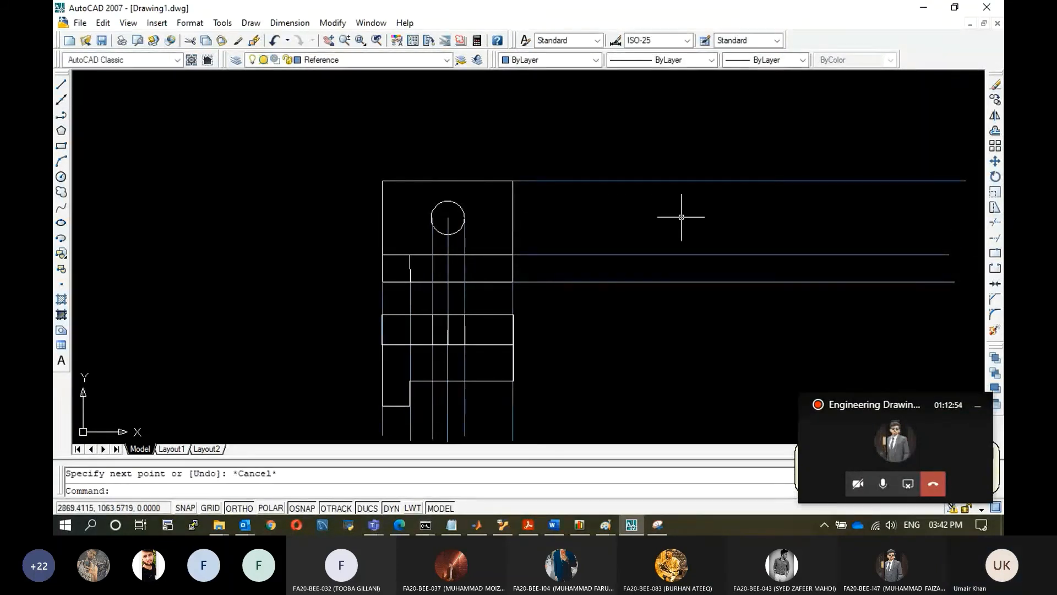
Draw horizontal projection lines leftwards from the upper view's top-left corner and its step edge.
click(61, 85)
click(382, 180)
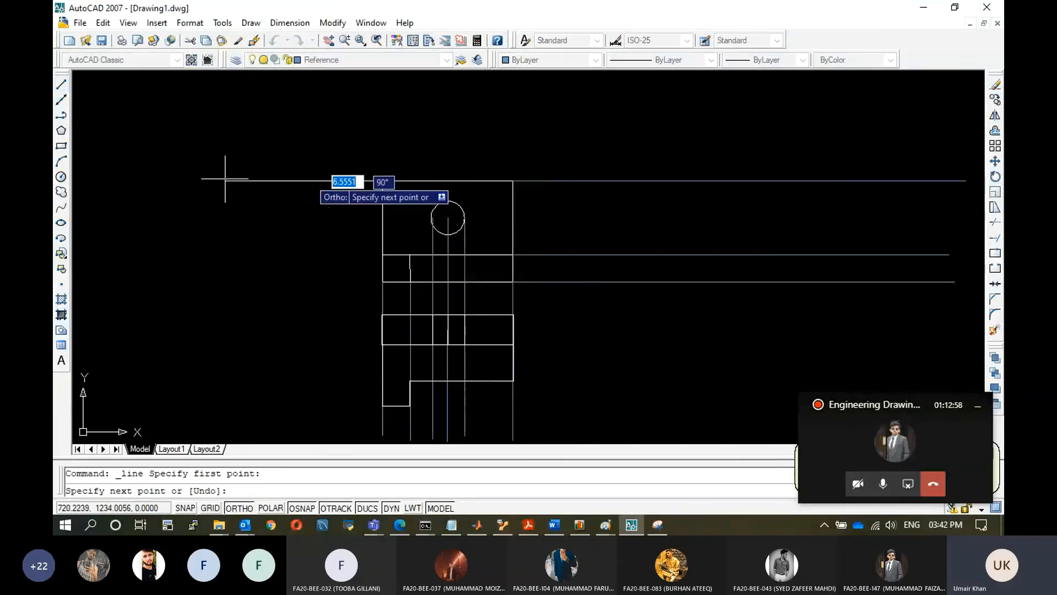
click(85, 180)
key(Escape)
key(Return)
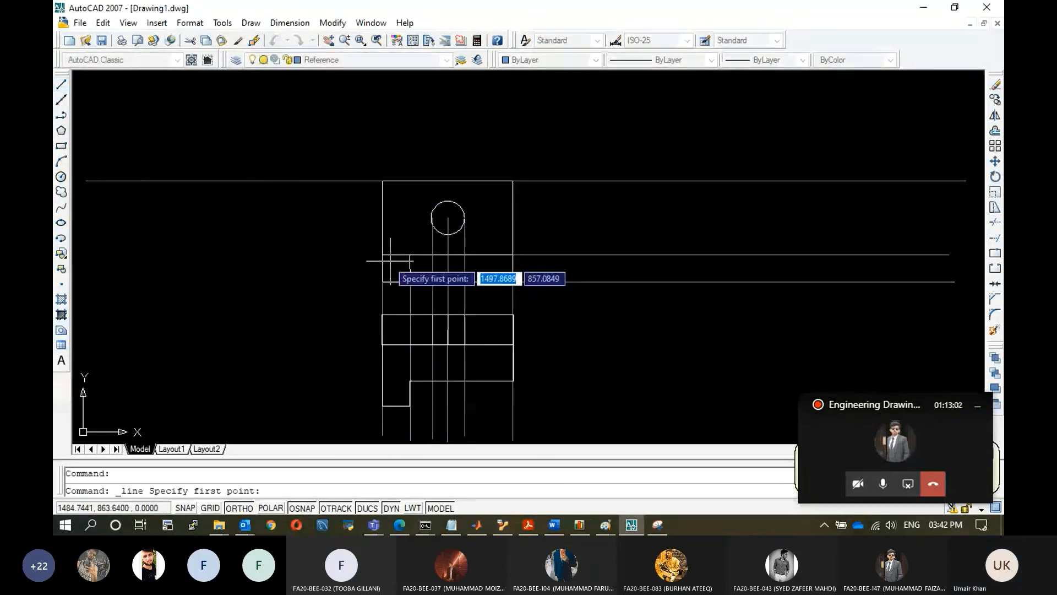
click(383, 254)
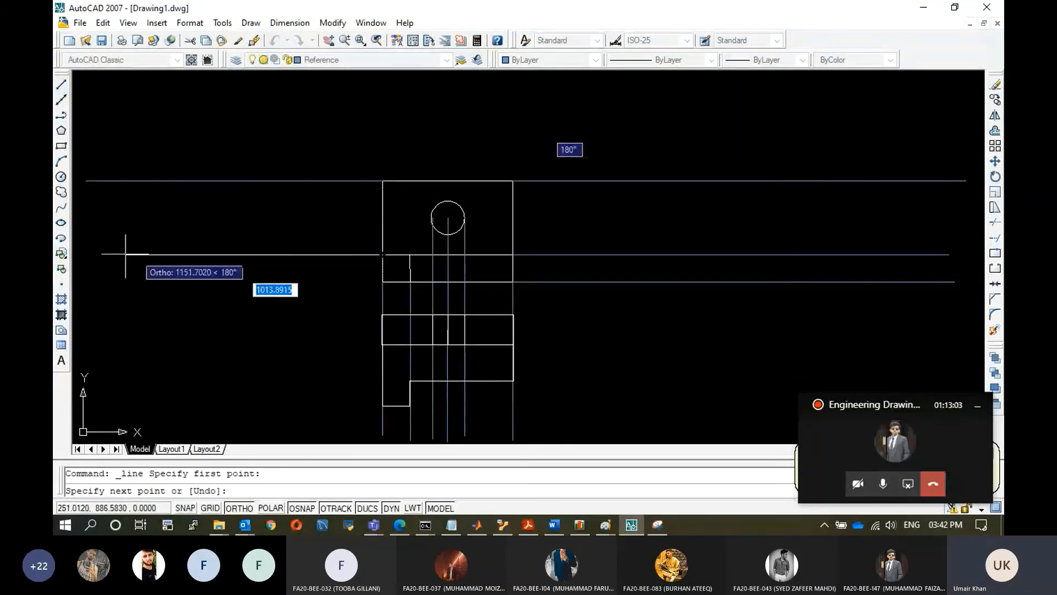
click(84, 242)
key(Escape)
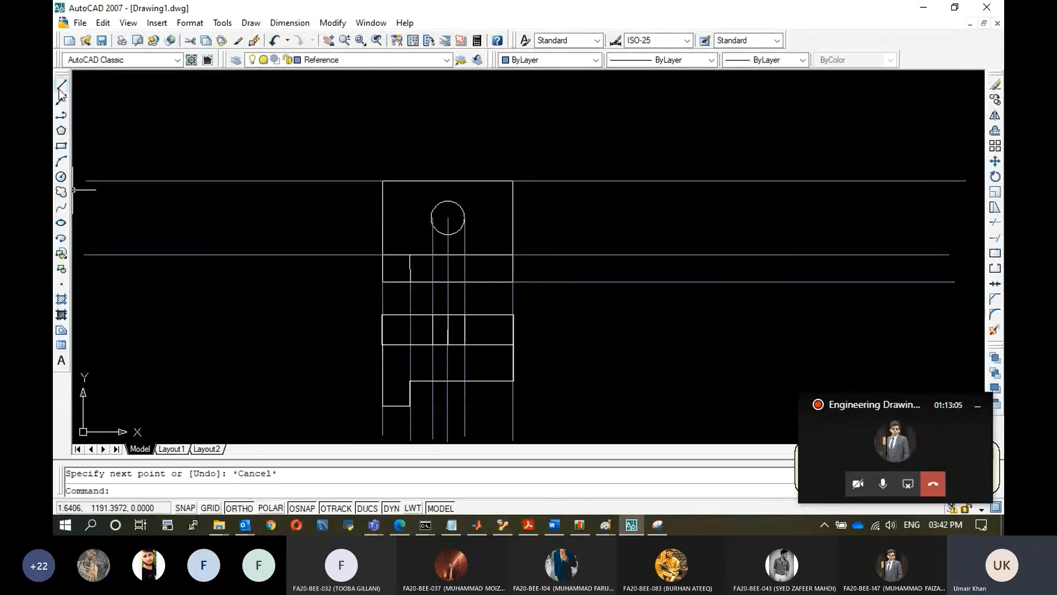
Draw horizontal projection lines leftwards from the upper view's bottom-left corner and from the hole's circle.
click(61, 87)
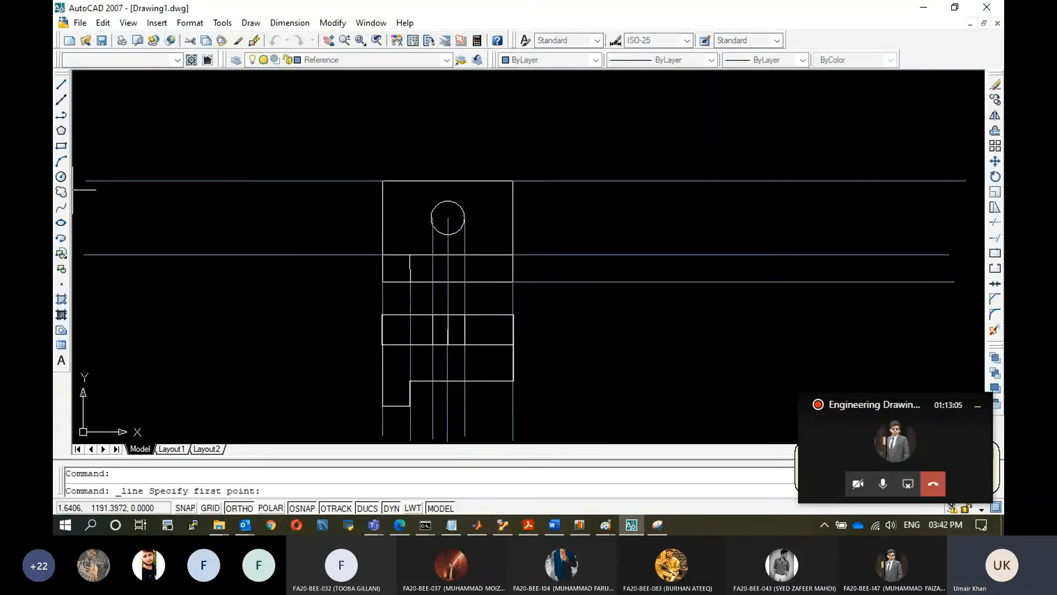
click(383, 282)
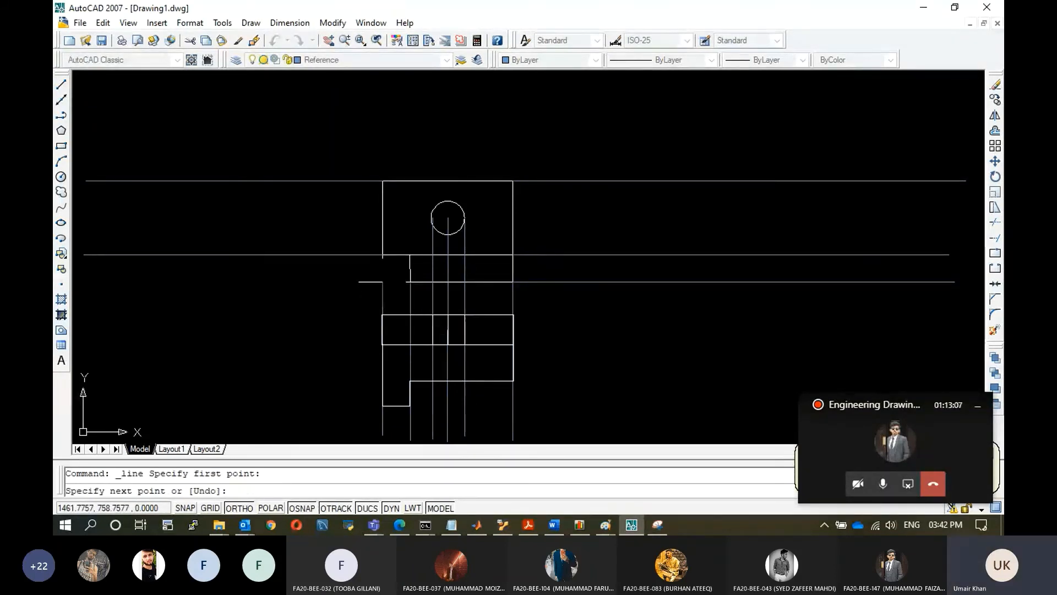
key(Escape)
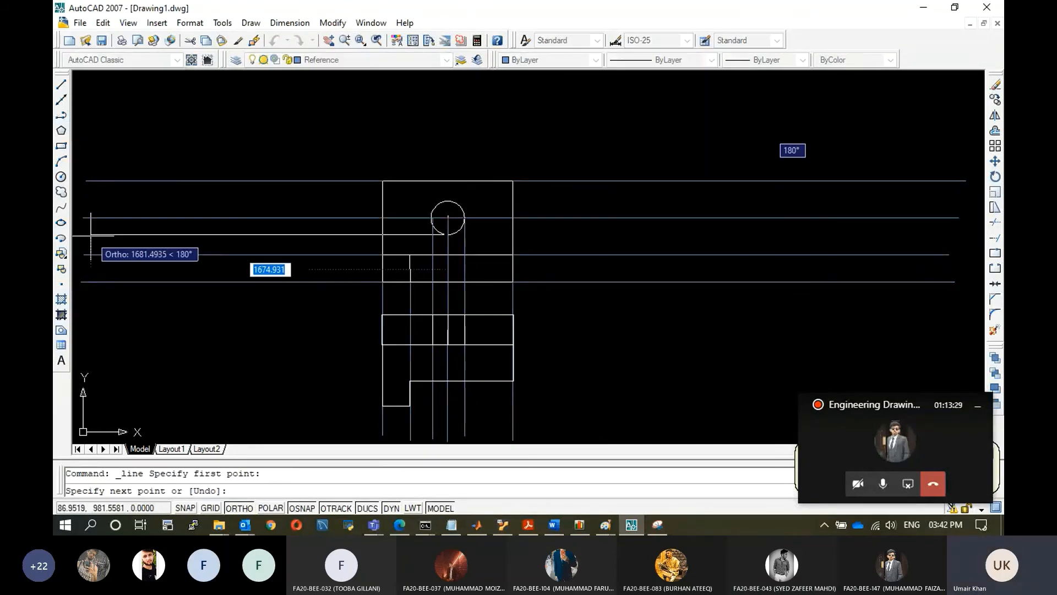
click(91, 235)
key(Escape)
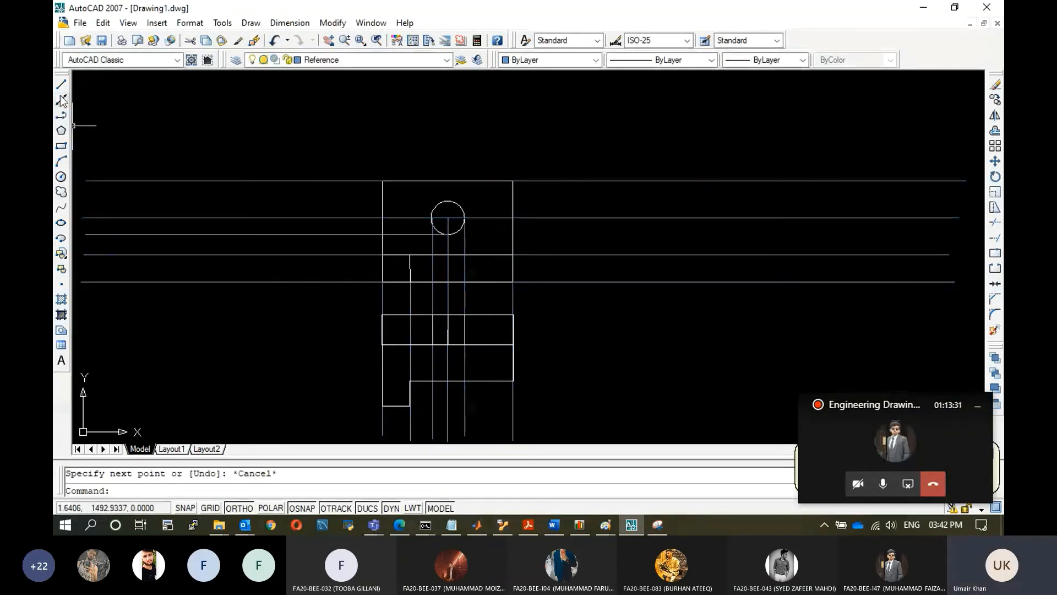
click(61, 85)
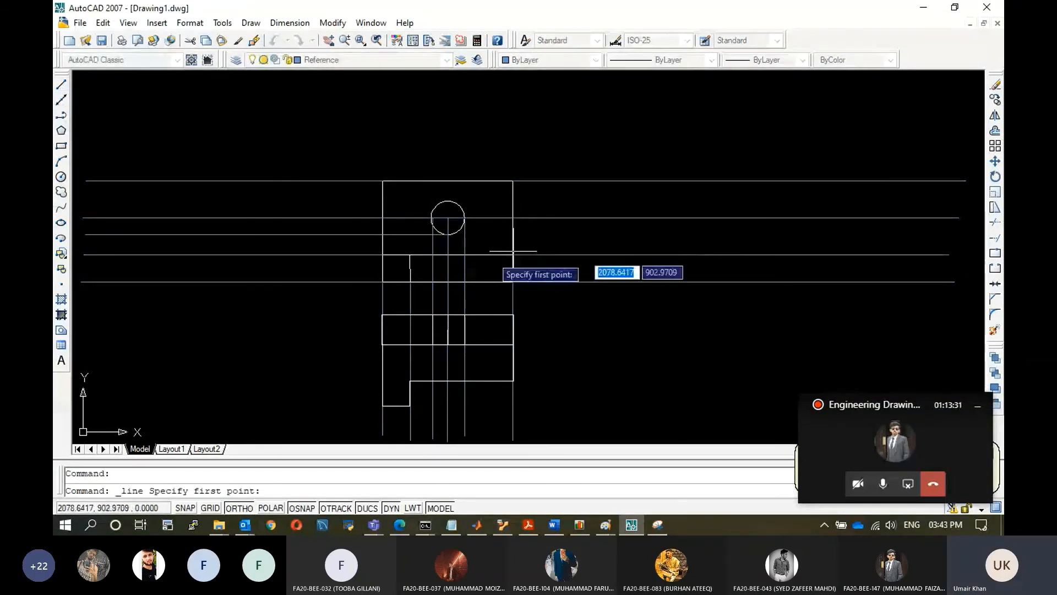
click(447, 234)
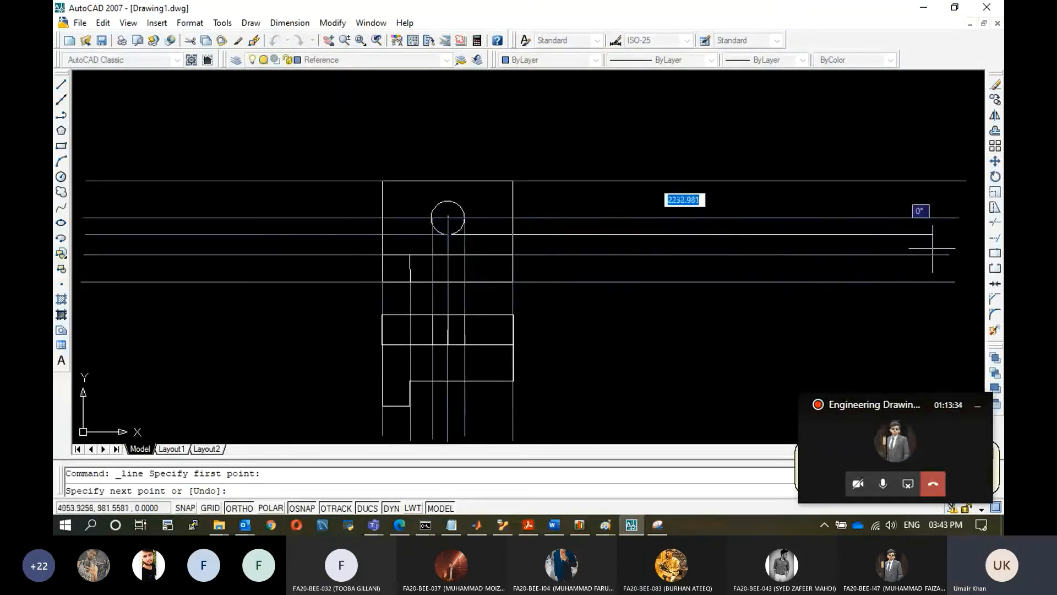
click(61, 84)
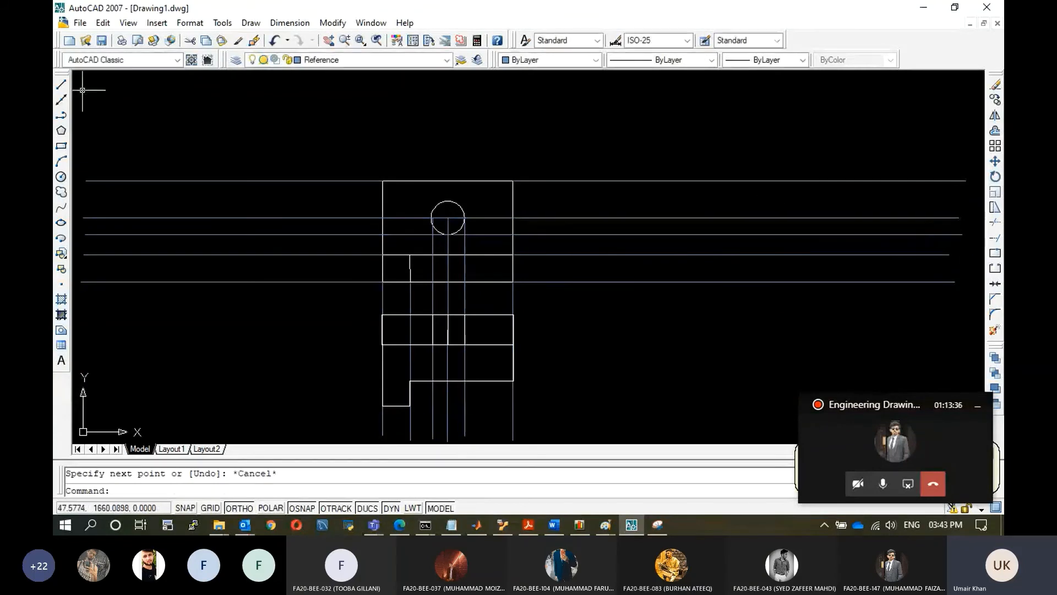
click(447, 218)
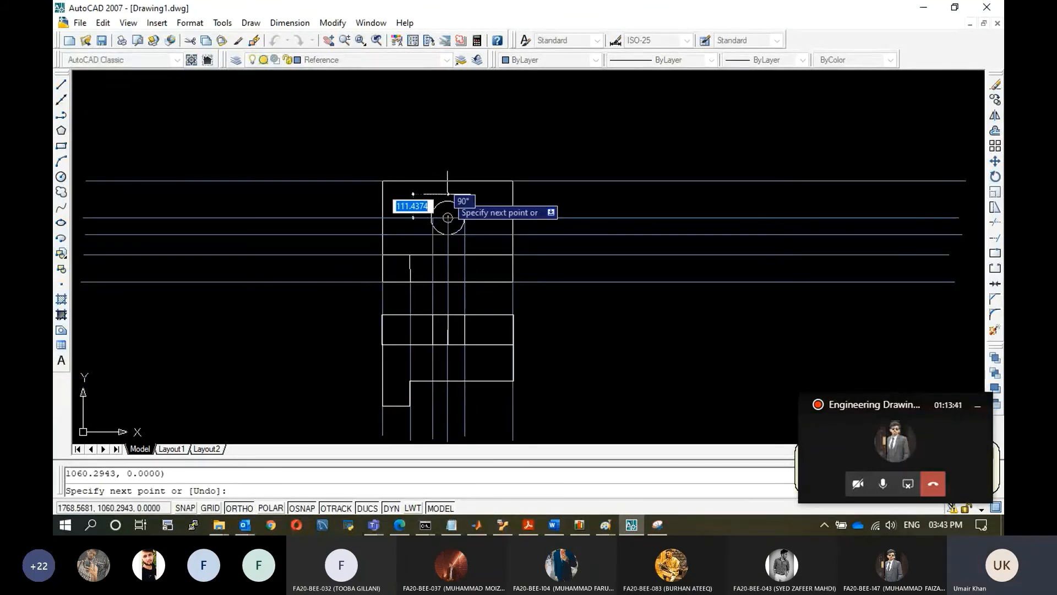
key(Escape)
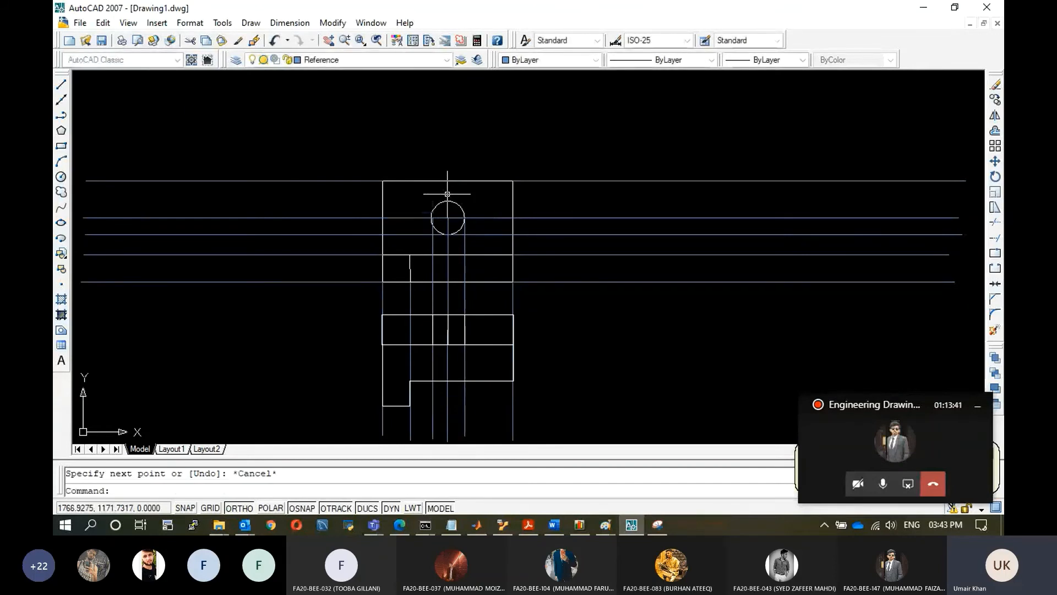
Draw a vertical line upward from the hole's centre above the upper view.
click(62, 85)
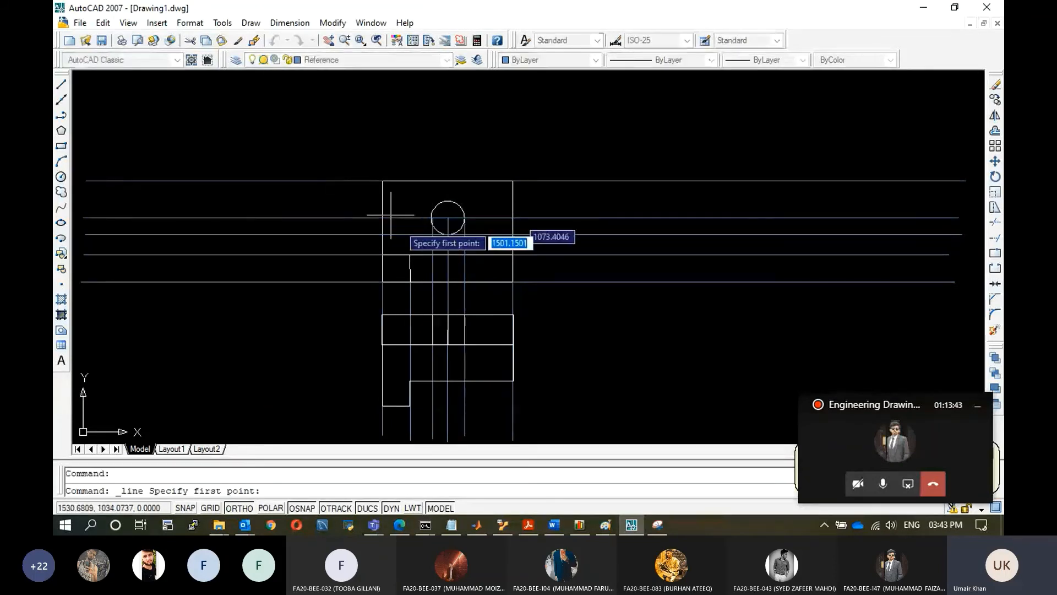
click(447, 218)
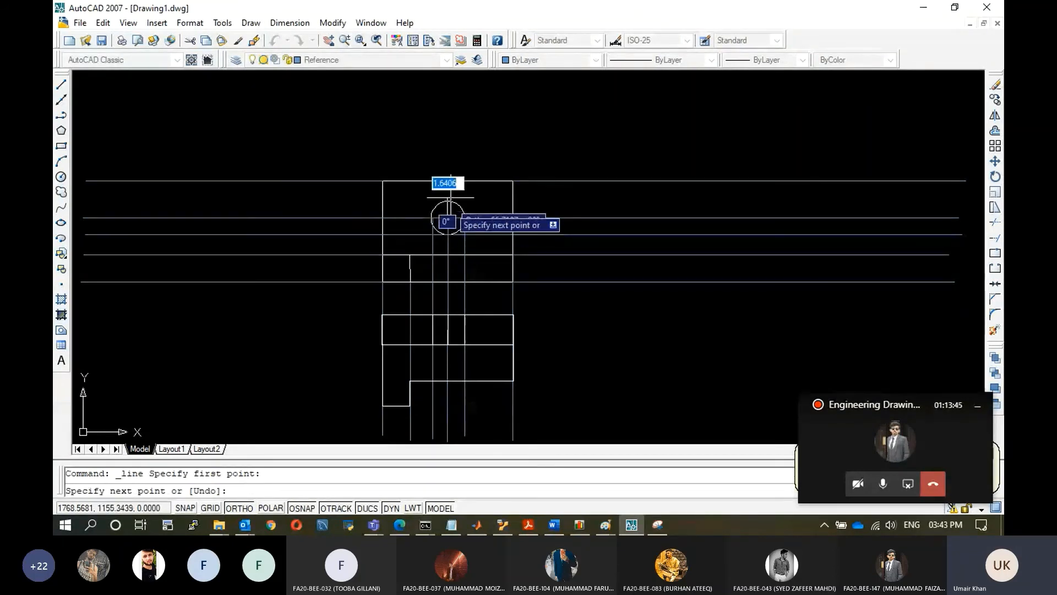
click(448, 148)
key(Escape)
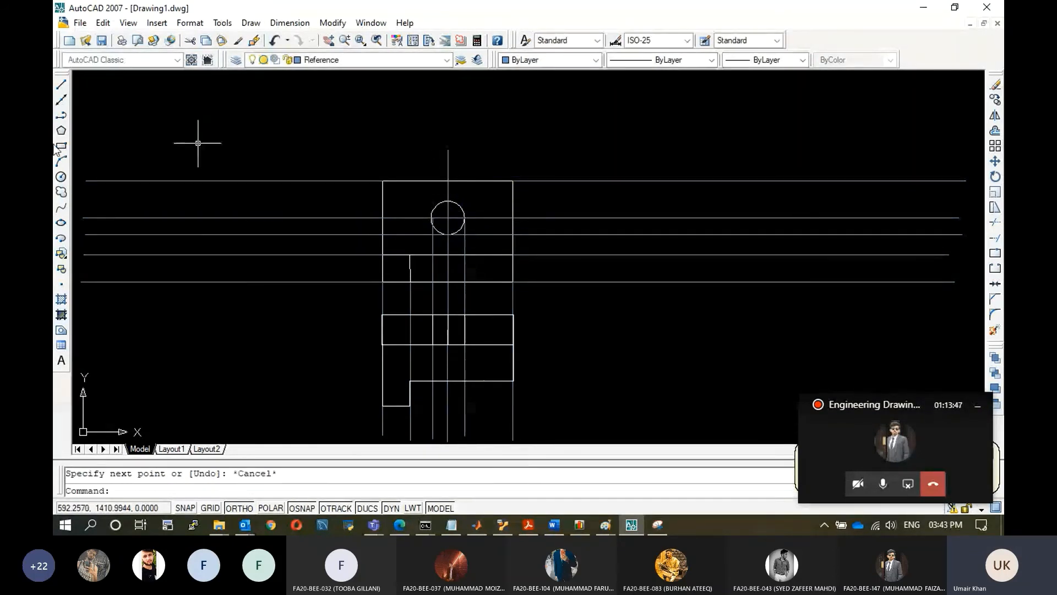
Draw a horizontal construction line through the top of the hole's circle.
click(62, 84)
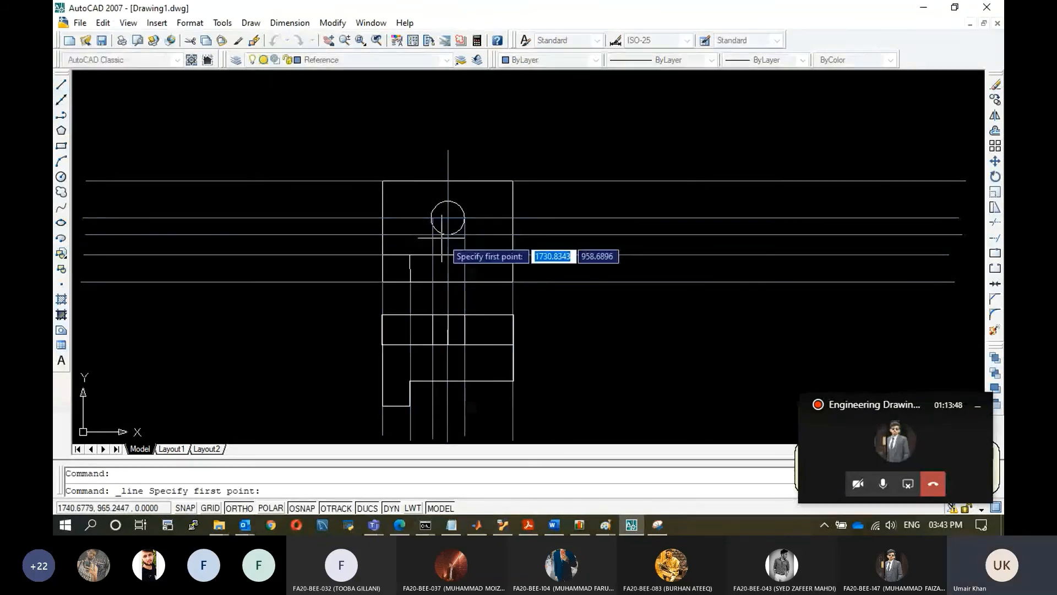
click(61, 99)
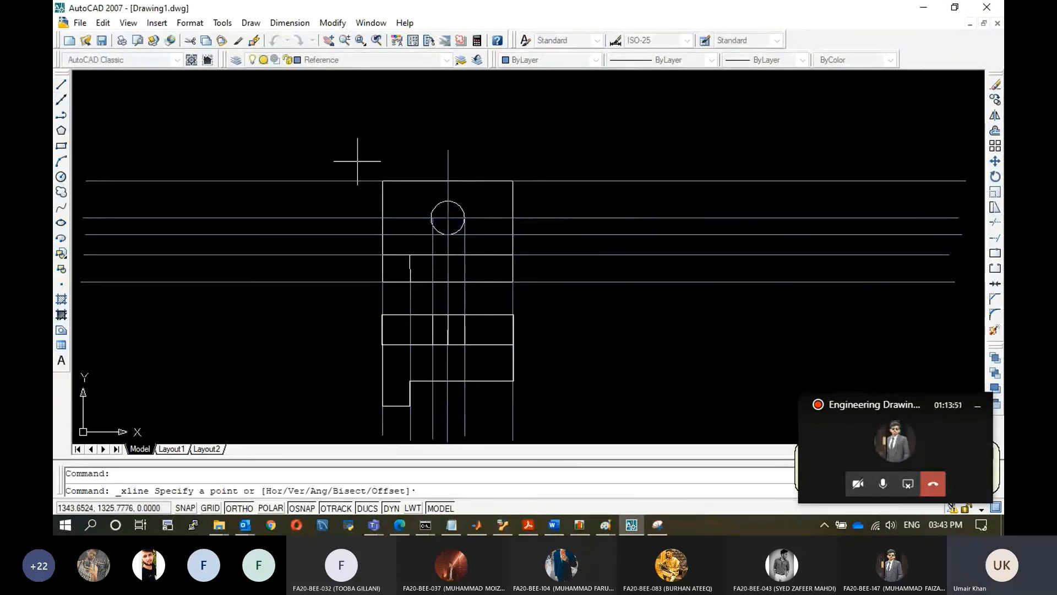
click(447, 201)
click(561, 201)
key(Escape)
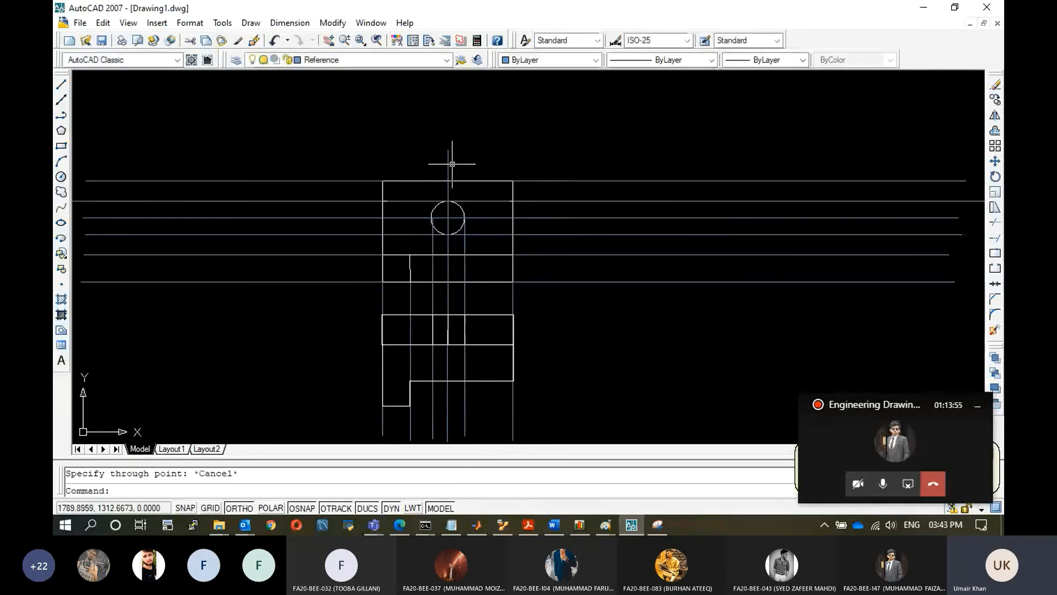
Delete the vertical line above the hole.
click(452, 164)
click(461, 165)
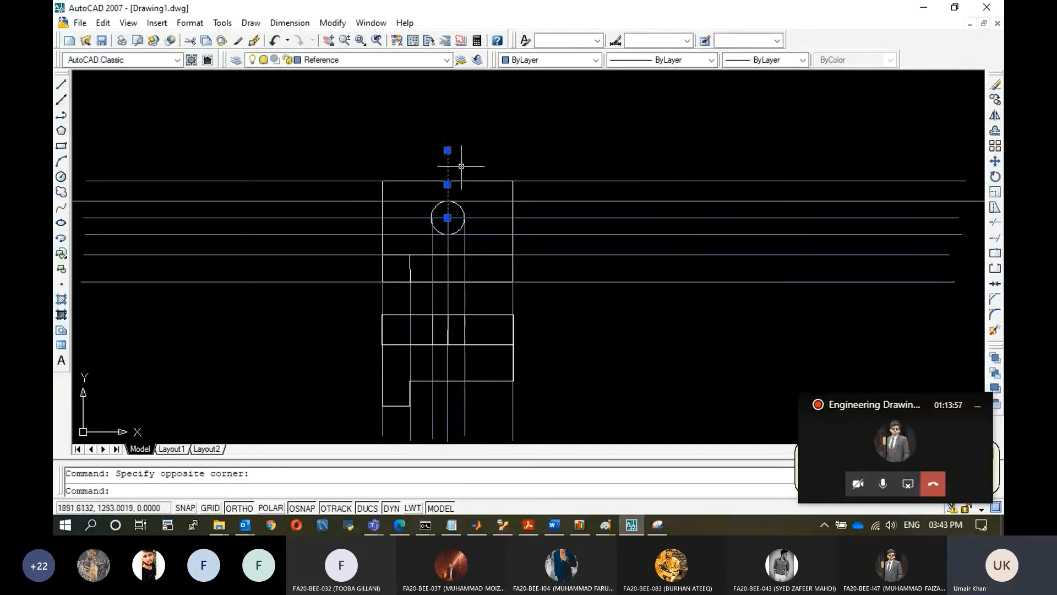
key(Delete)
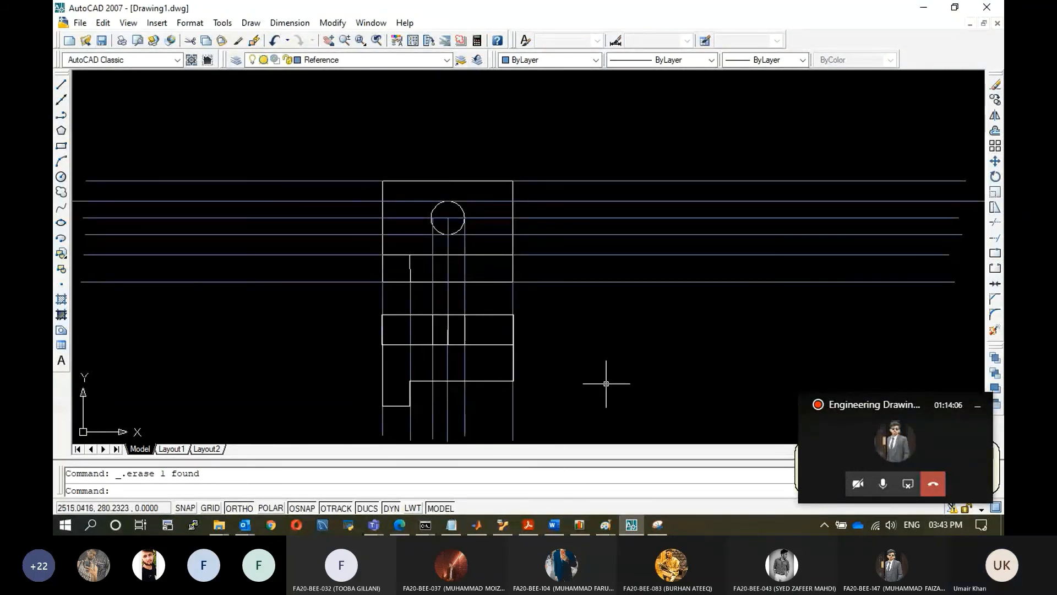
Draw horizontal construction lines through the lower view's top-right corner and its middle edge.
click(61, 99)
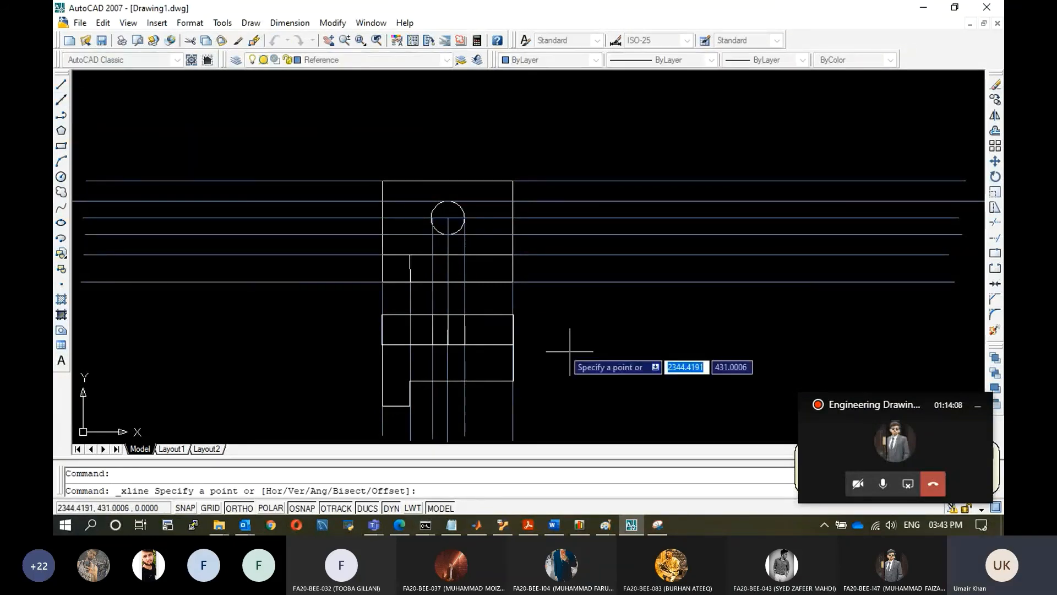
click(512, 314)
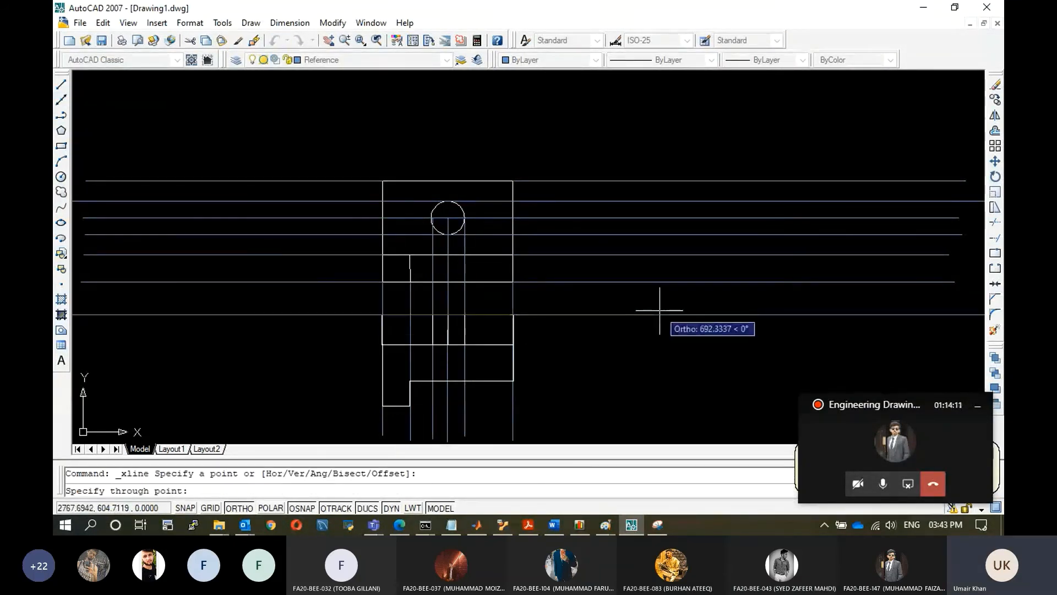
key(Escape)
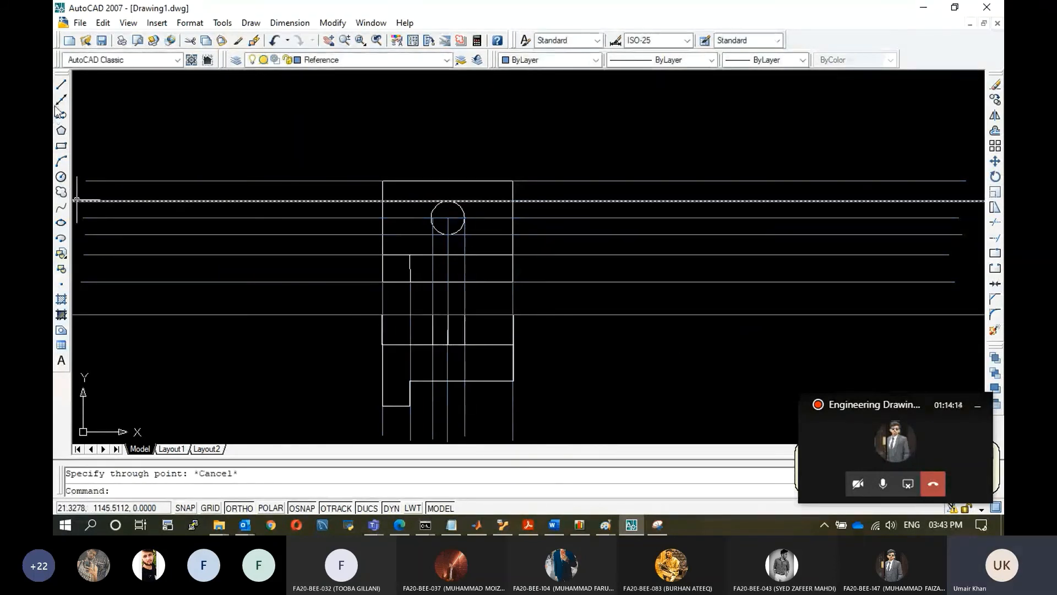
click(61, 114)
click(512, 344)
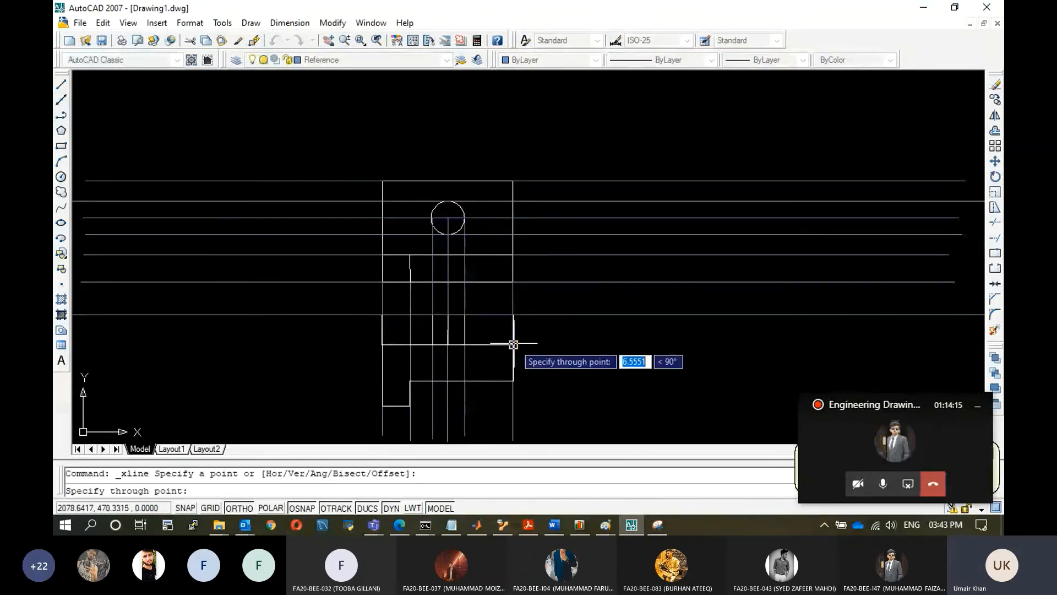
click(734, 366)
key(Escape)
Draw horizontal construction lines through the lower view's bottom-right corner and its step's bottom edge.
click(61, 114)
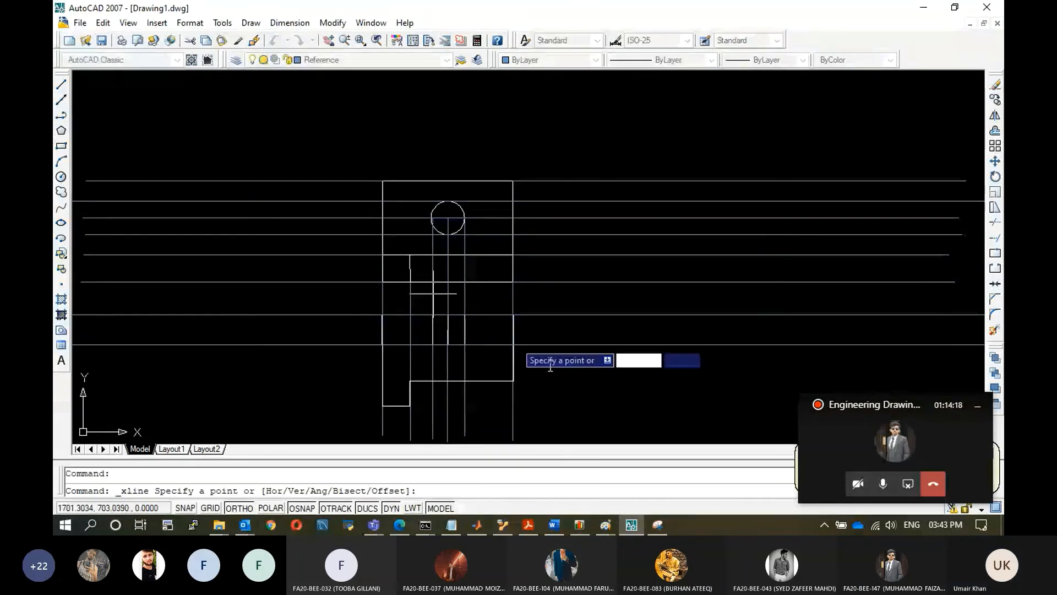
click(513, 380)
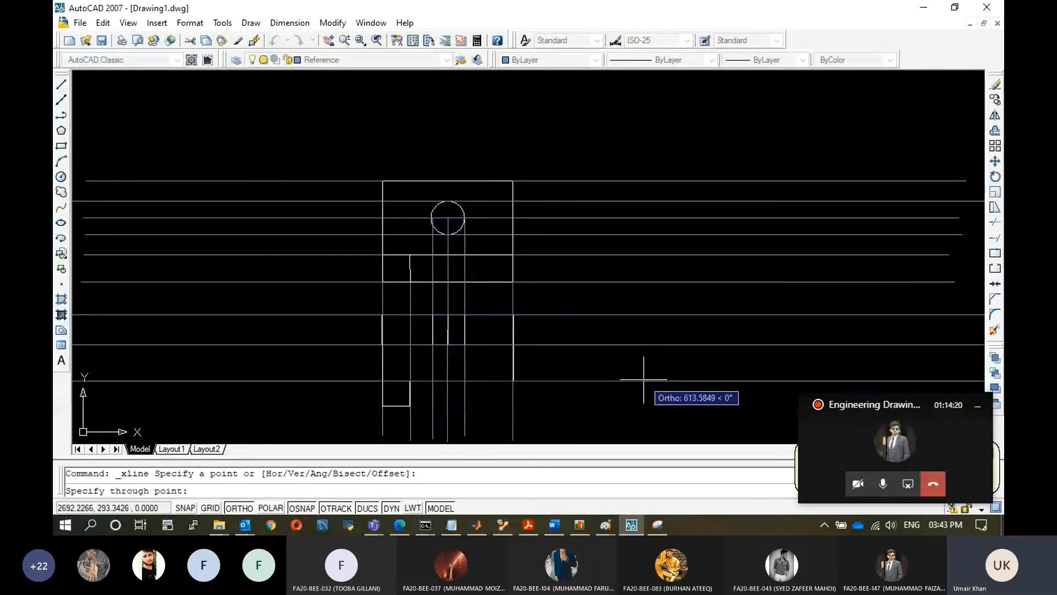
key(Escape)
click(62, 101)
click(409, 406)
click(637, 420)
key(Escape)
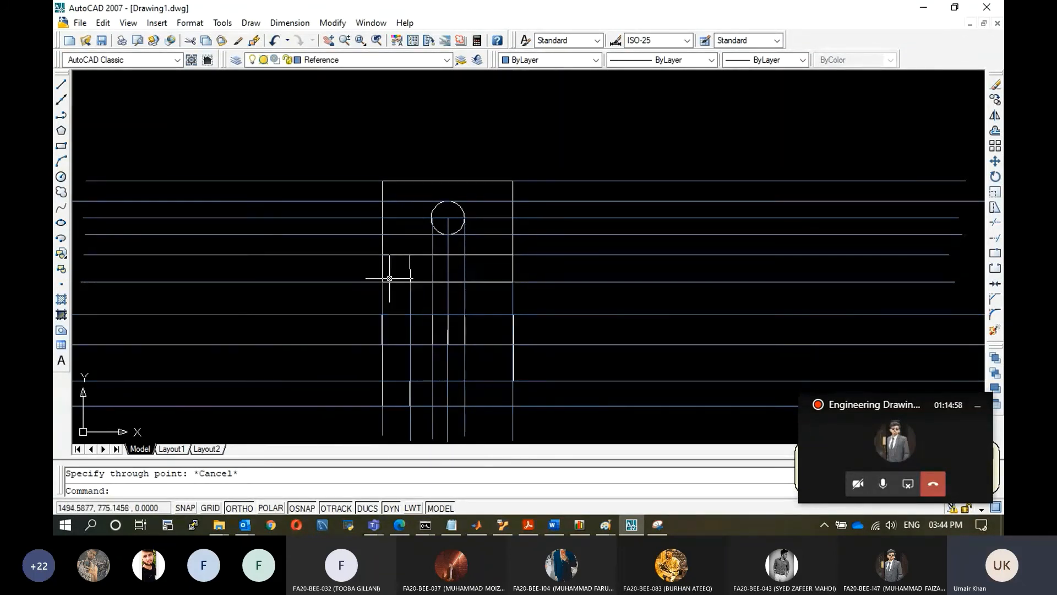
Try a 1100-long line at 235° from the upper view's bottom-left corner with Ortho off, and erase it.
click(61, 84)
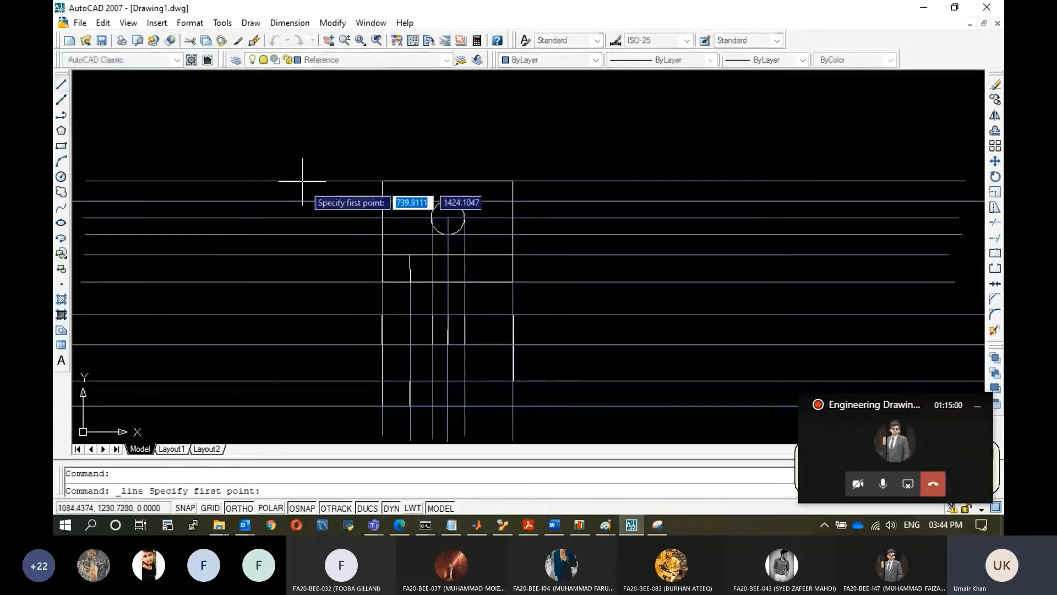
click(383, 282)
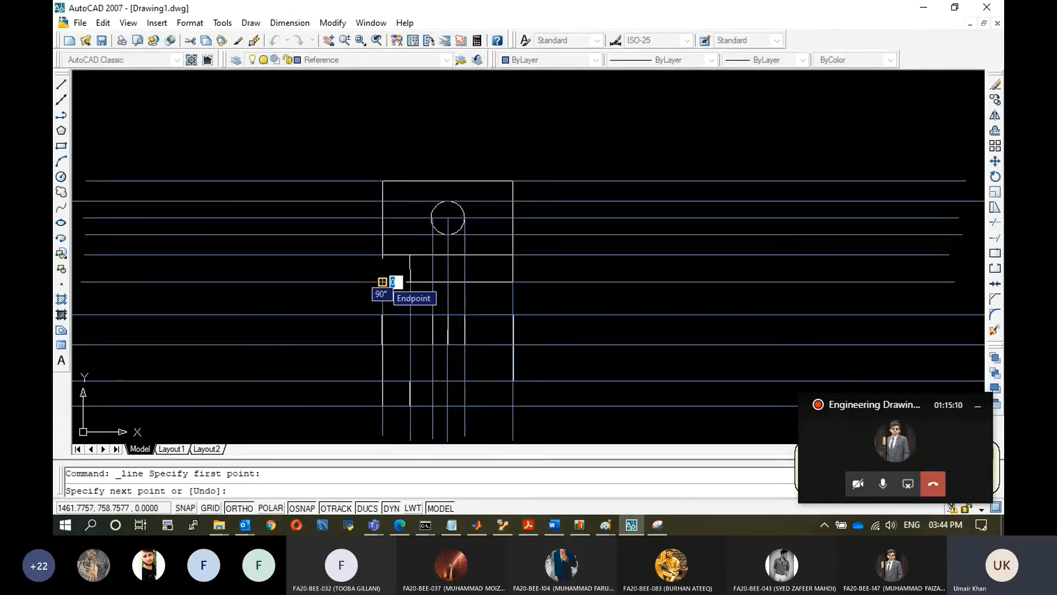
click(244, 507)
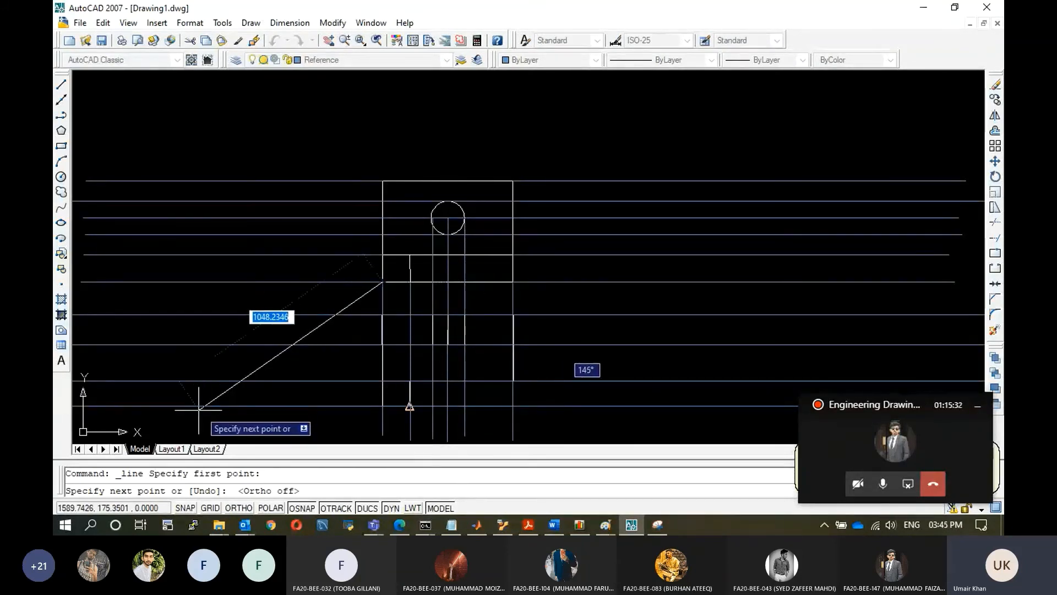
text(1100)
key(Tab)
text(235)
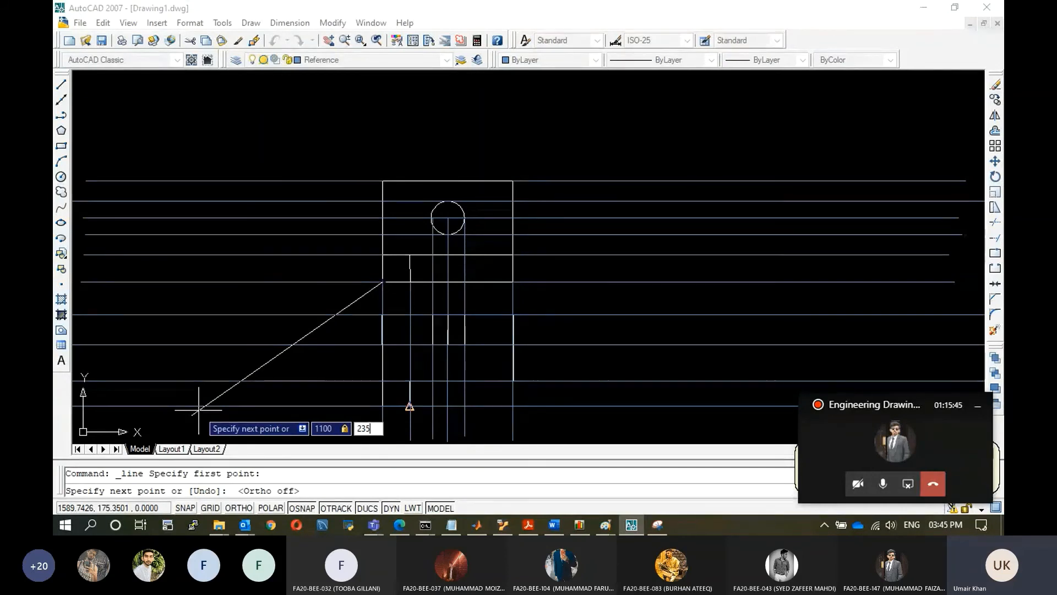
key(Return)
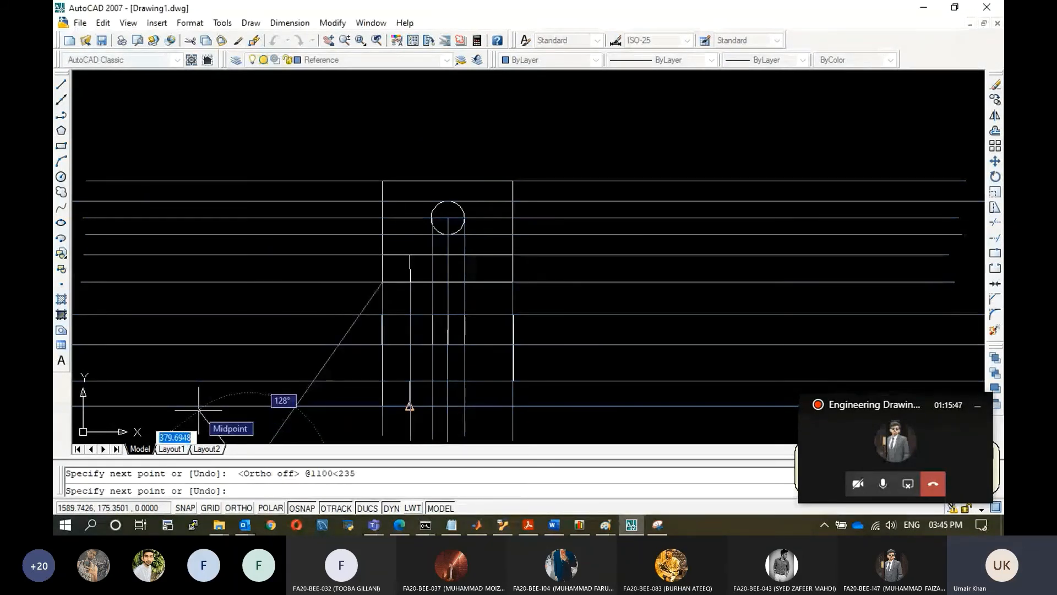
key(Escape)
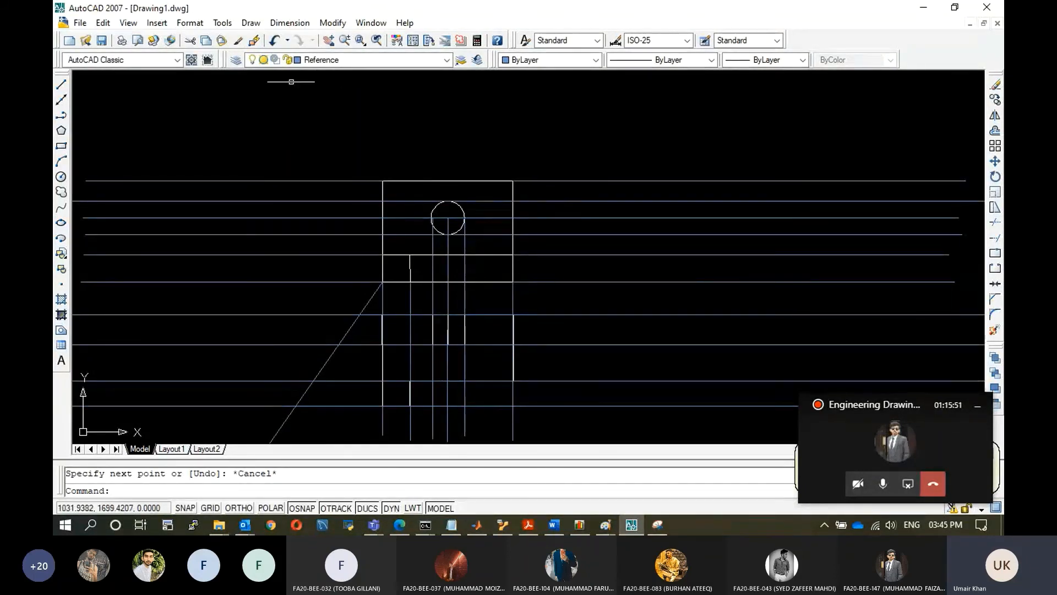
click(368, 303)
key(Delete)
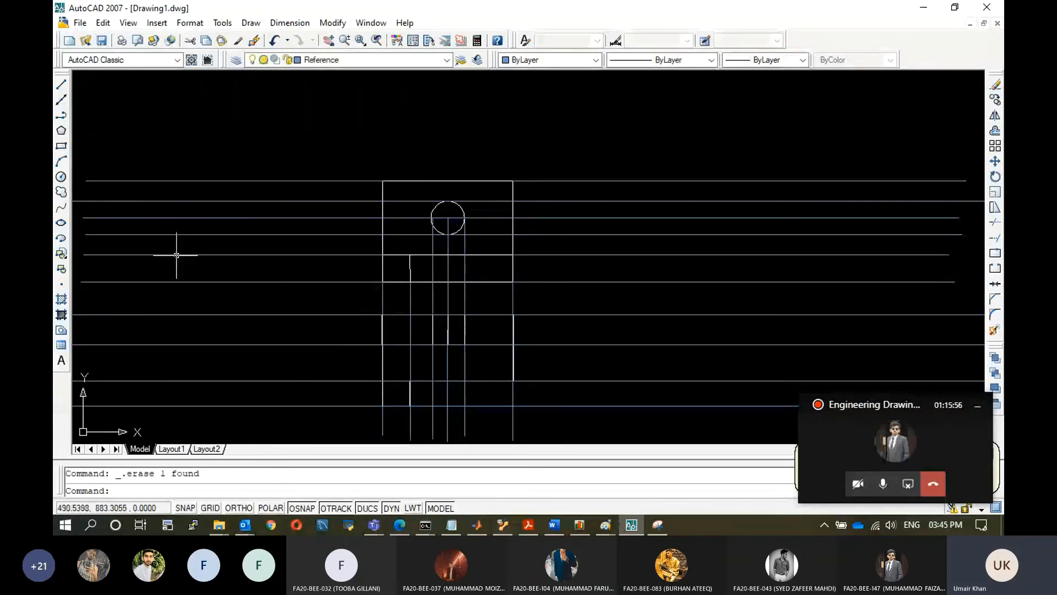
Draw a 1100-long miter line at 225° from the upper view's bottom-left corner.
click(61, 84)
click(382, 281)
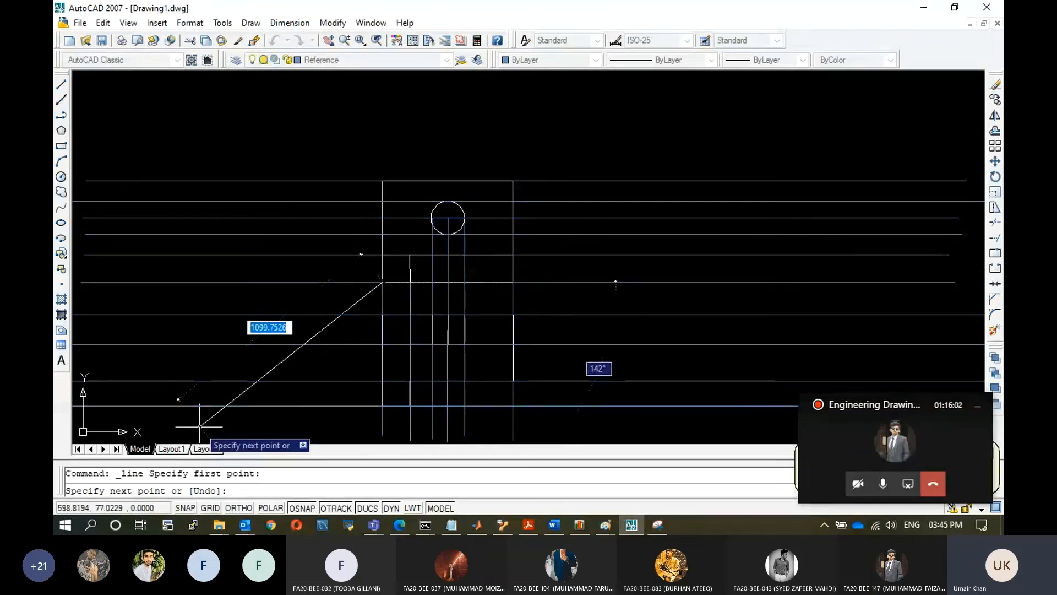
text(110)
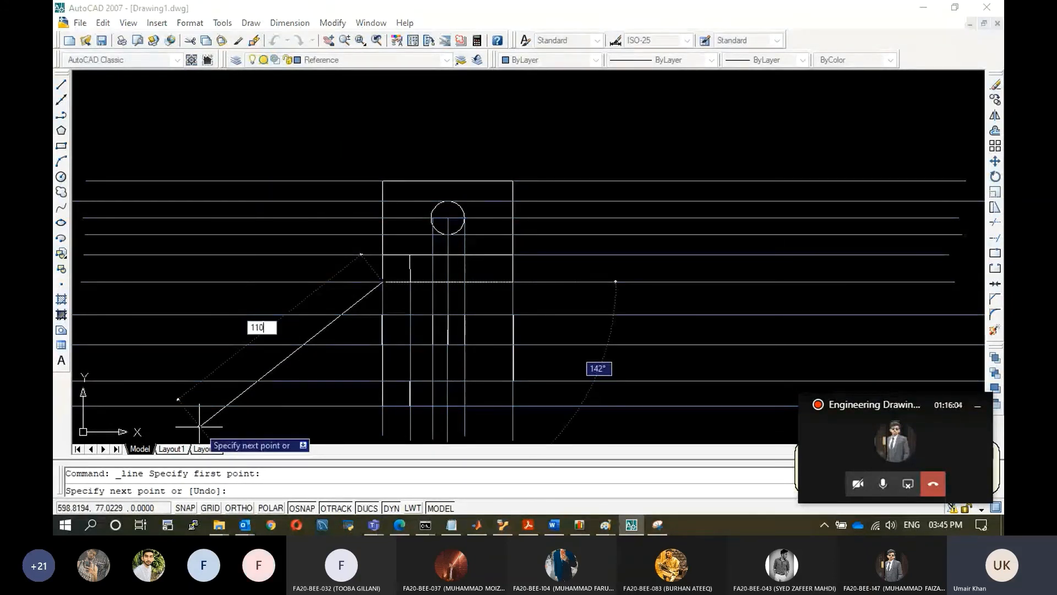
text(0)
key(Tab)
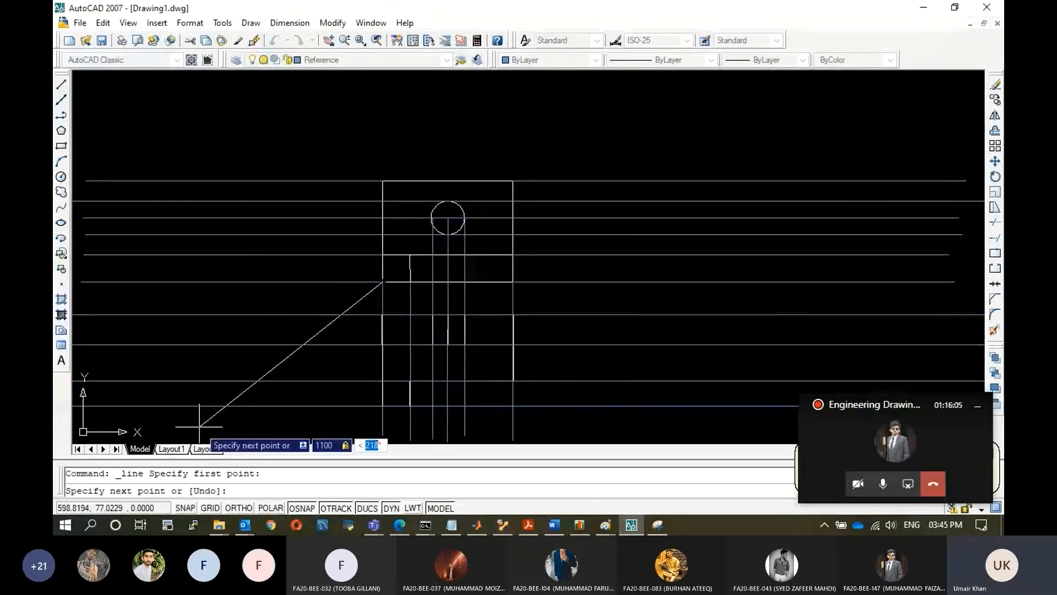
text(225)
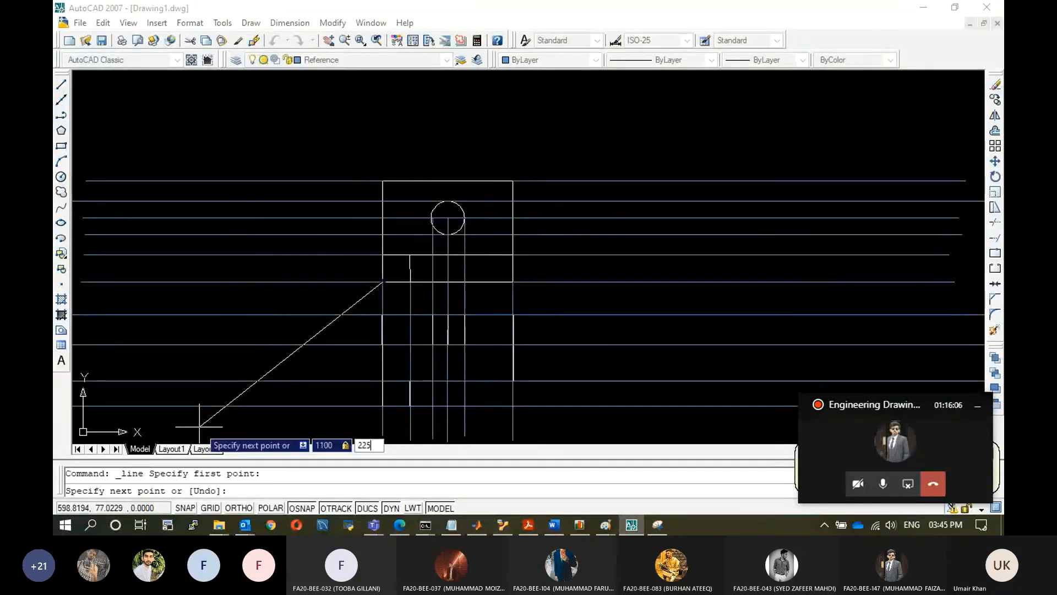
key(Return)
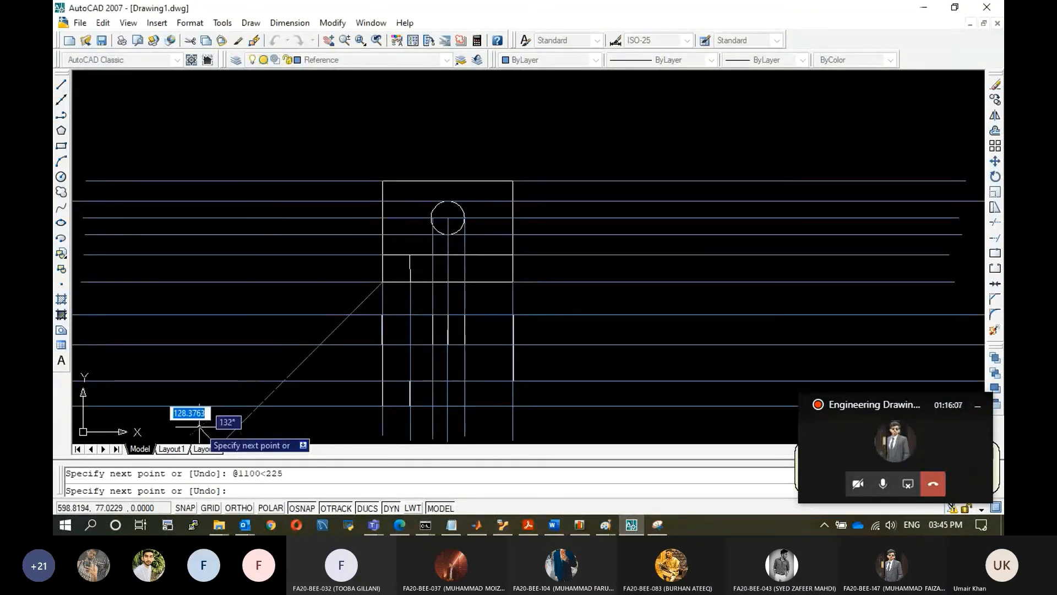
key(Escape)
Draw a 1100-long miter line at -45° from the upper view's bottom-right corner.
click(61, 84)
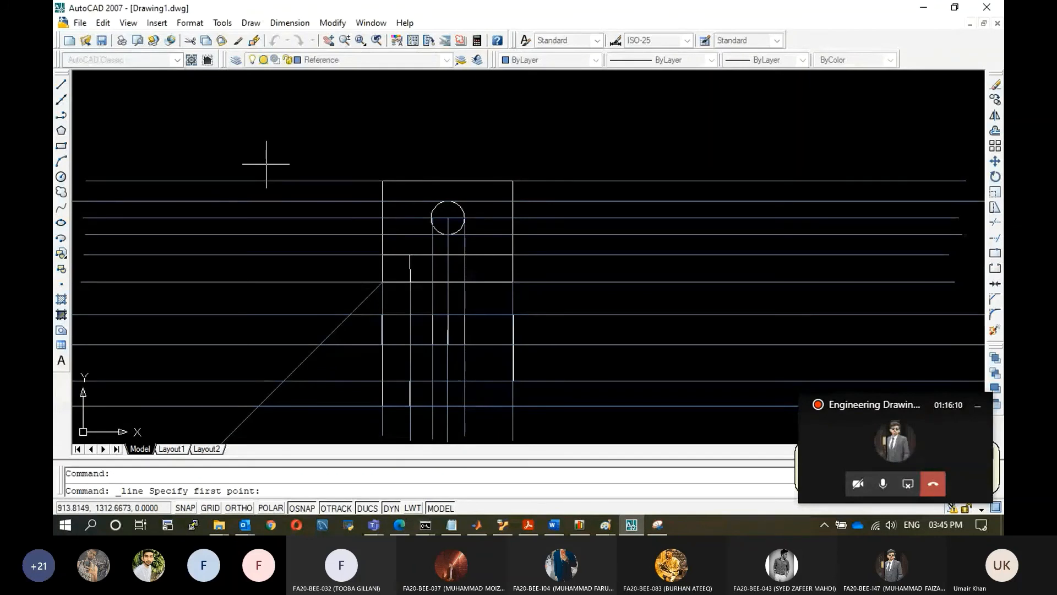
click(512, 281)
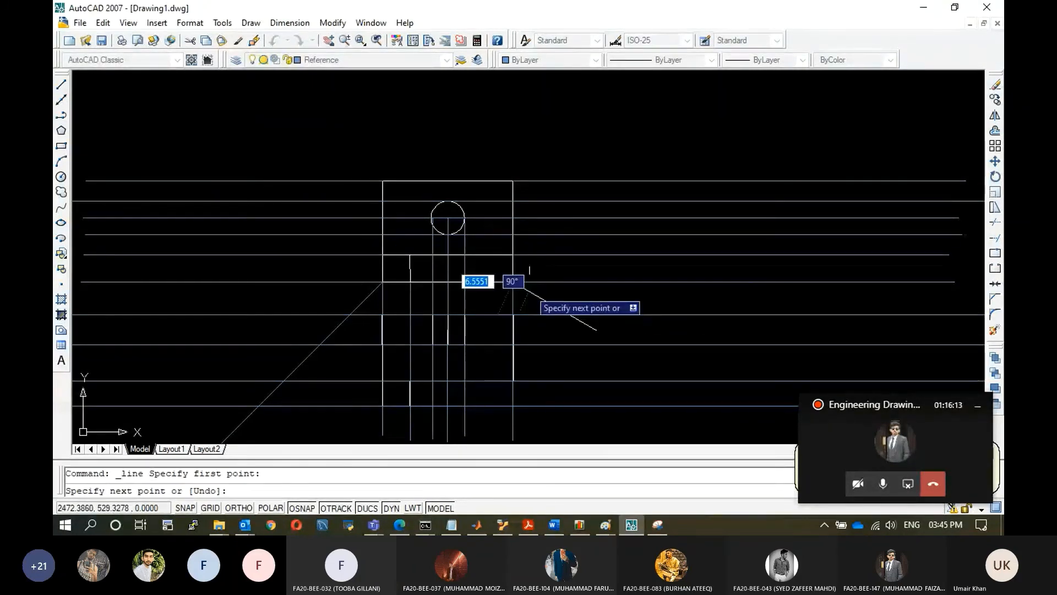
click(883, 485)
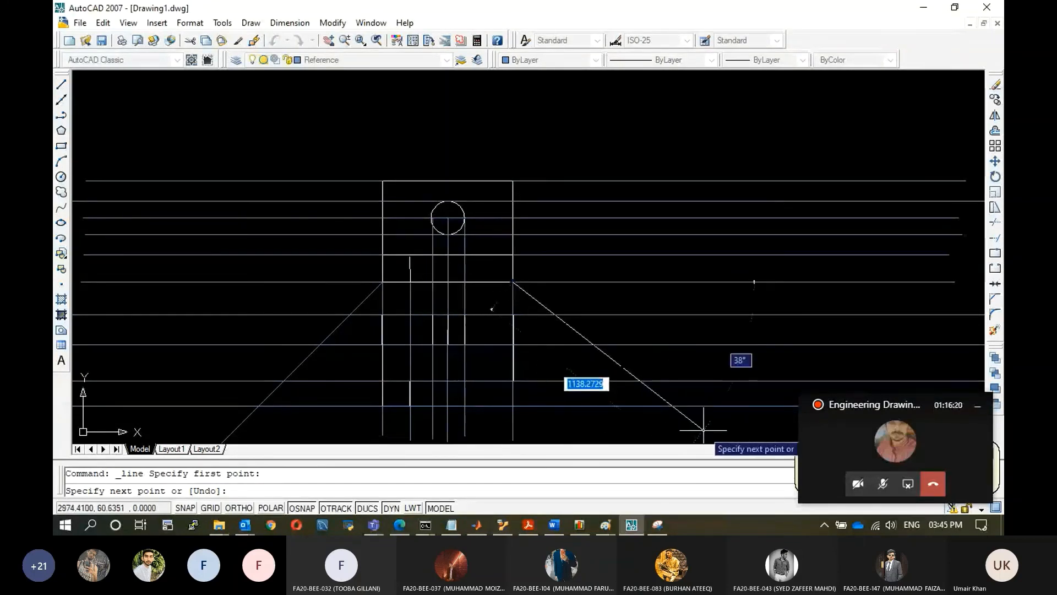
text(1100)
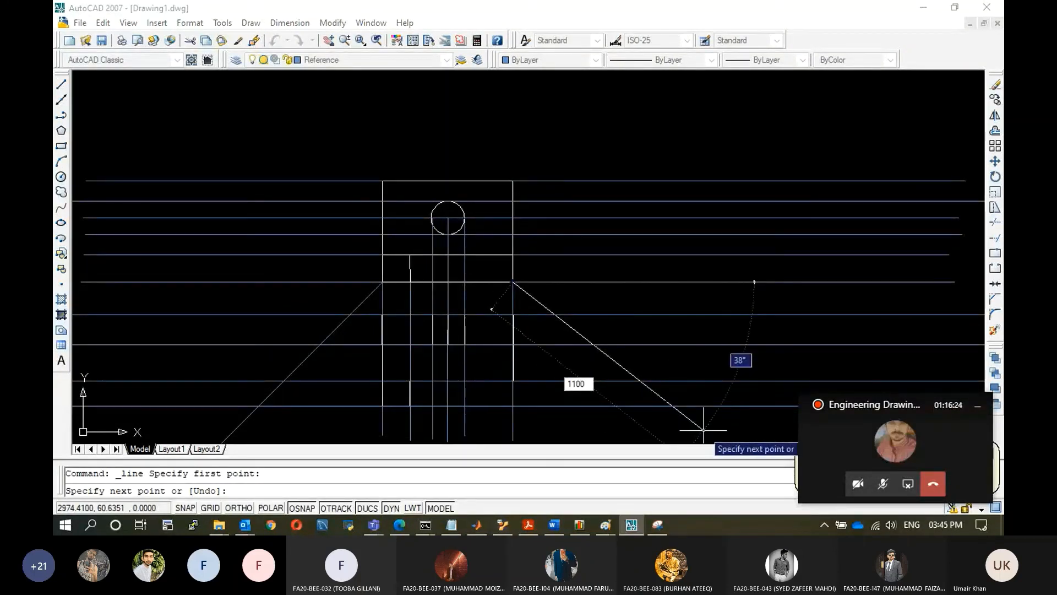
key(Return)
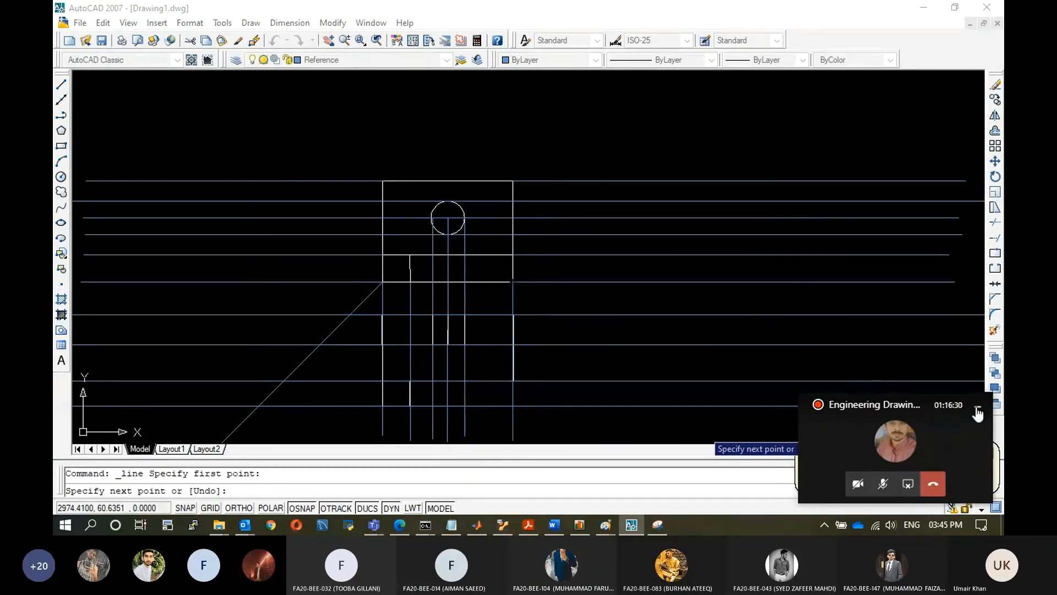
click(977, 406)
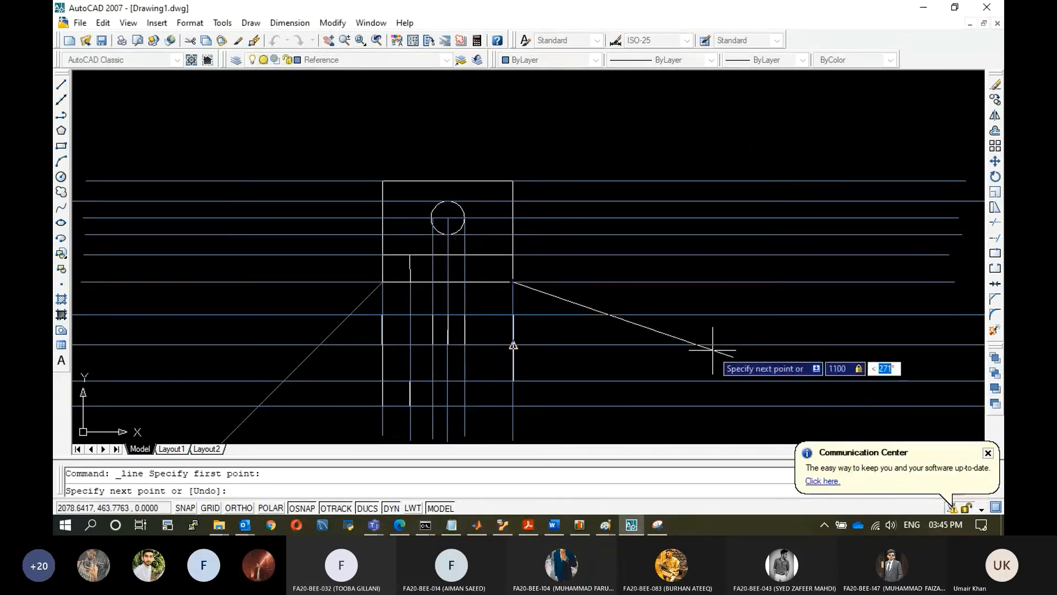
text(-45)
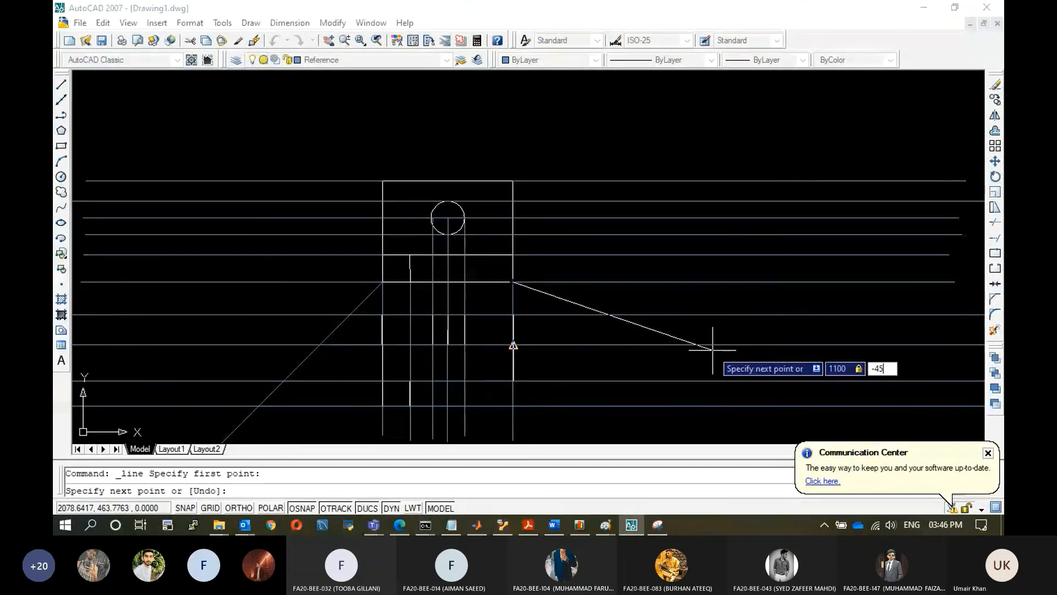
key(Return)
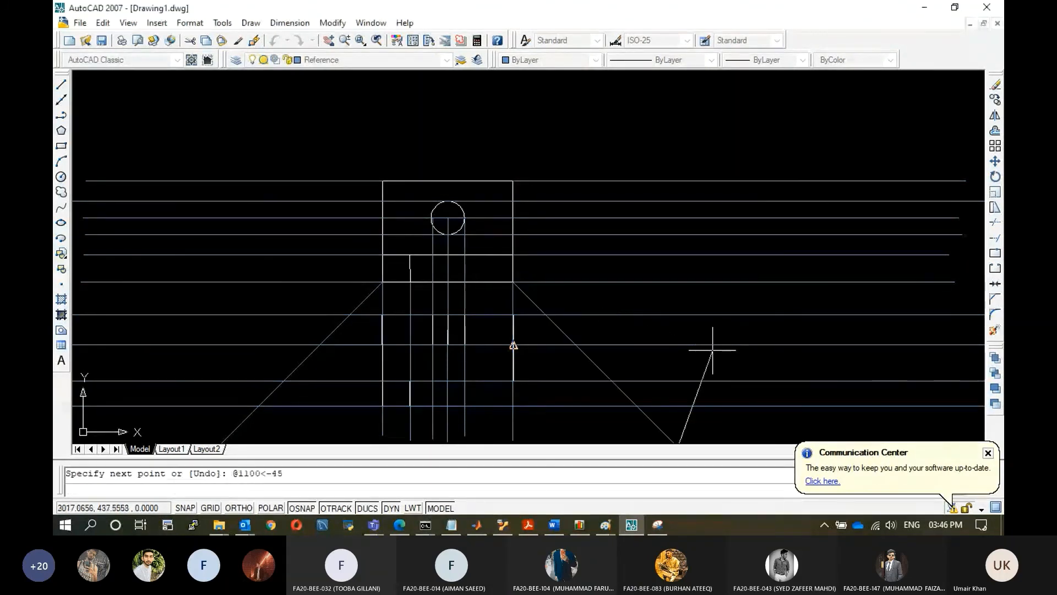
key(Escape)
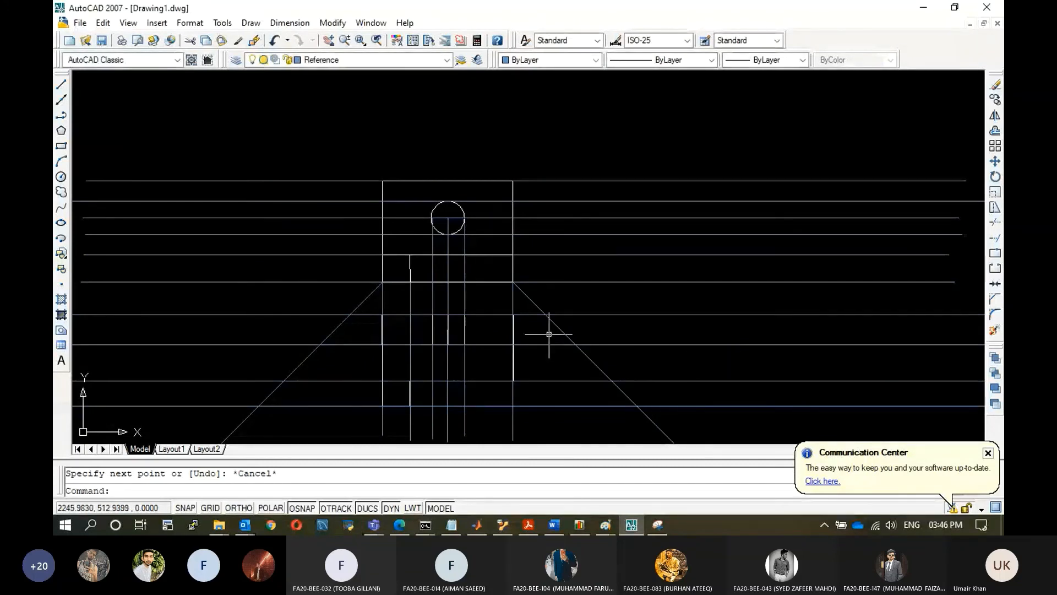
click(988, 452)
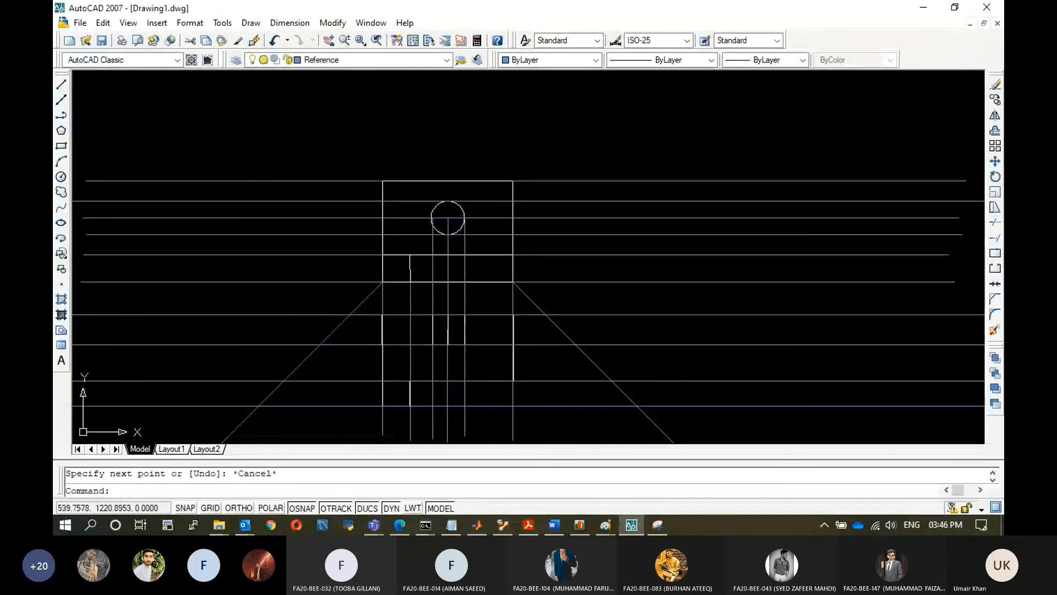
With Ortho on, draw vertical projection lines upward from the left miter line's two upper intersections with the horizontal lines.
click(60, 84)
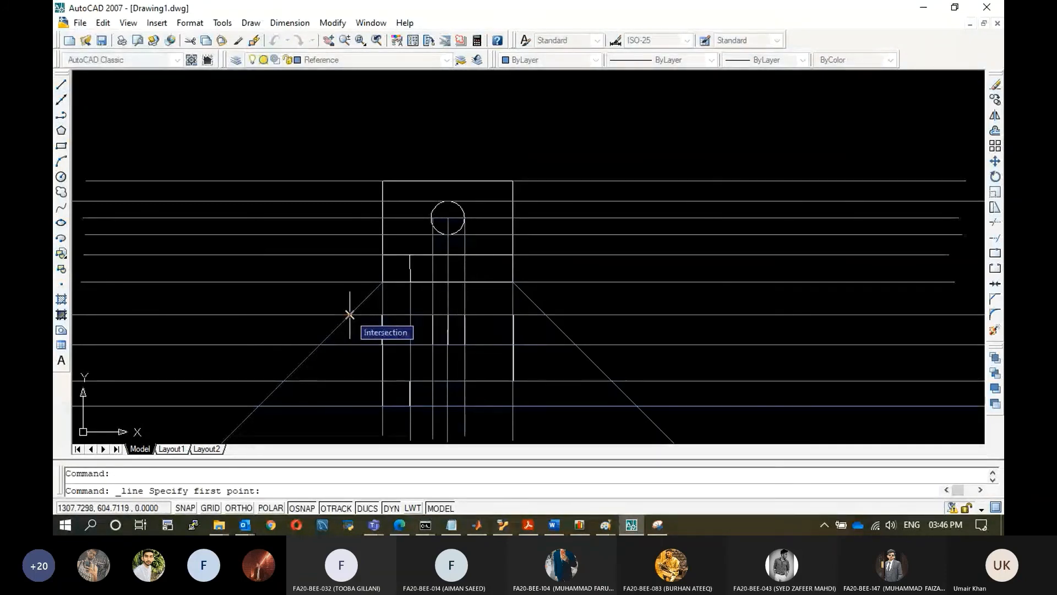
click(239, 506)
click(350, 314)
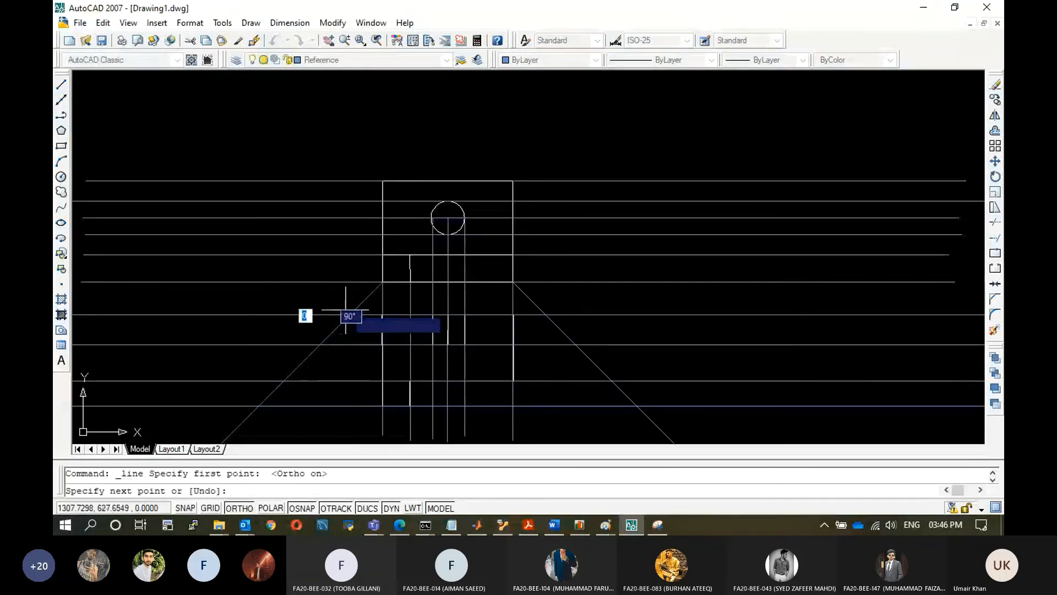
click(350, 128)
key(Escape)
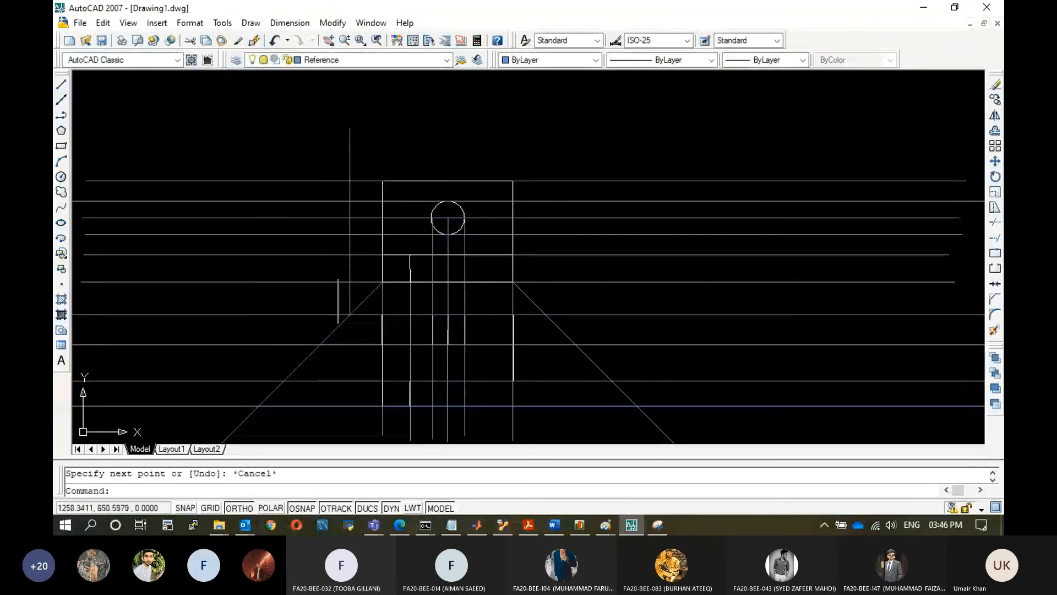
click(61, 86)
click(319, 344)
click(317, 146)
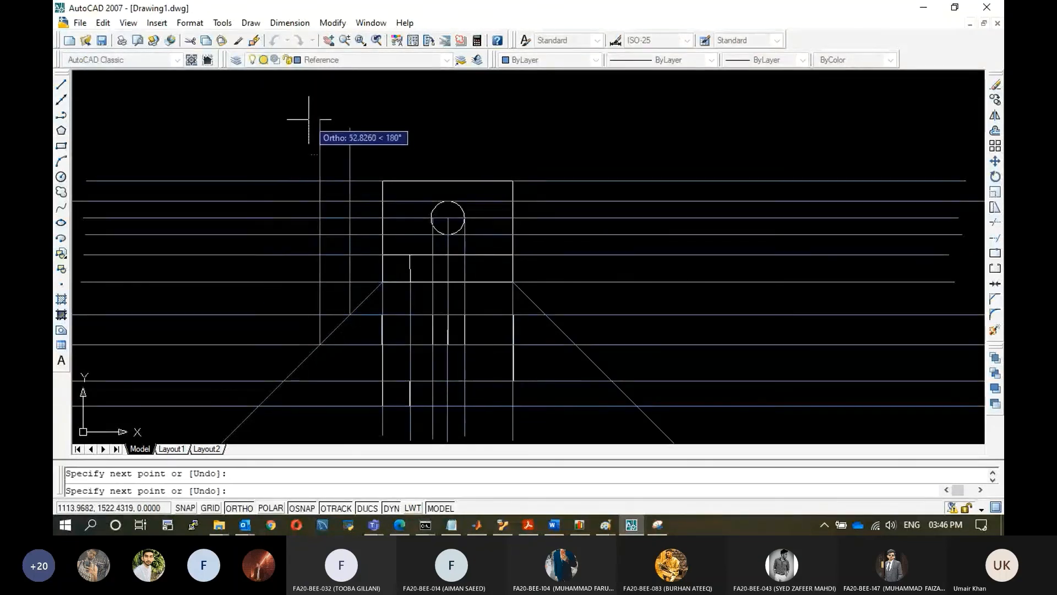
key(Escape)
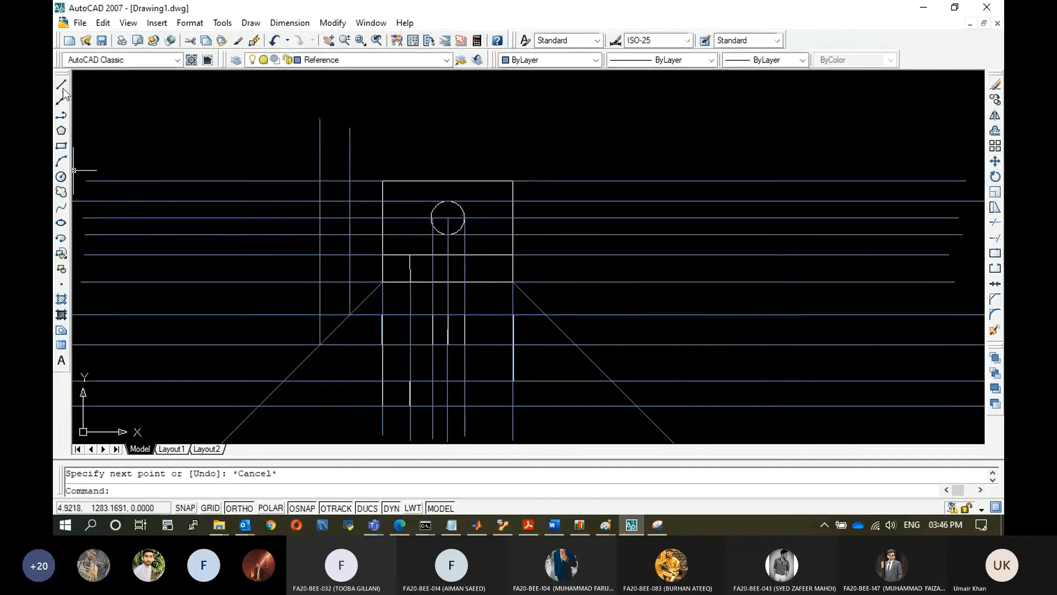
Draw vertical projection lines upward from the left miter line's two lower intersections with the horizontal lines.
click(61, 85)
click(284, 380)
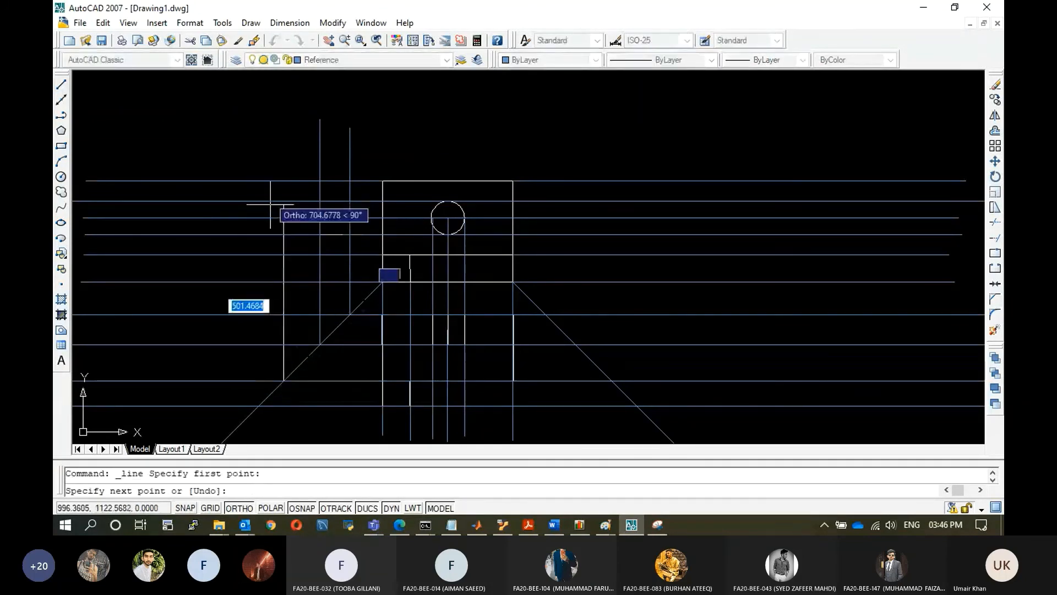
click(266, 106)
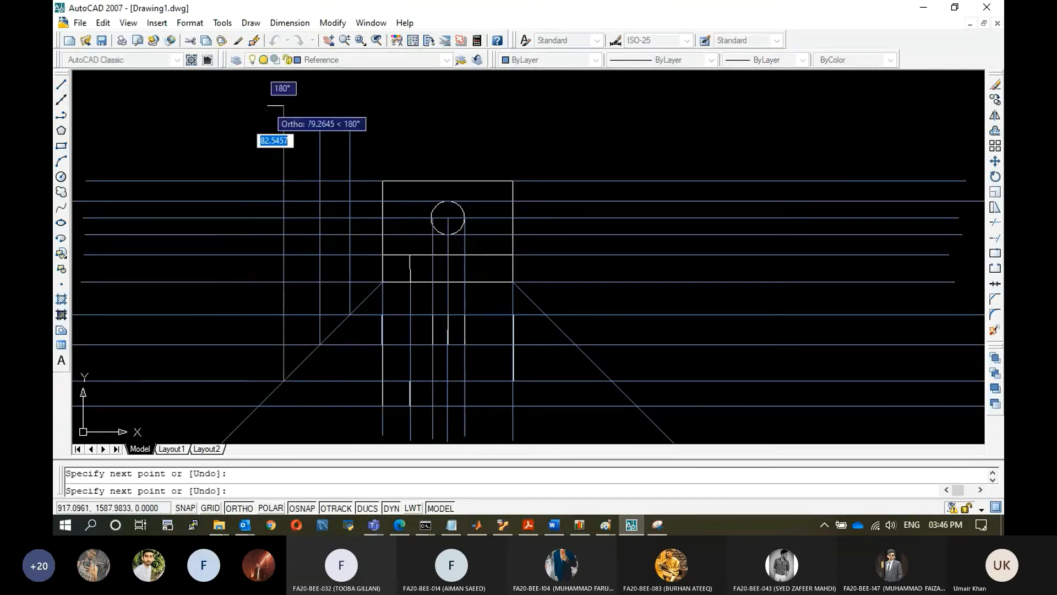
key(Escape)
click(61, 84)
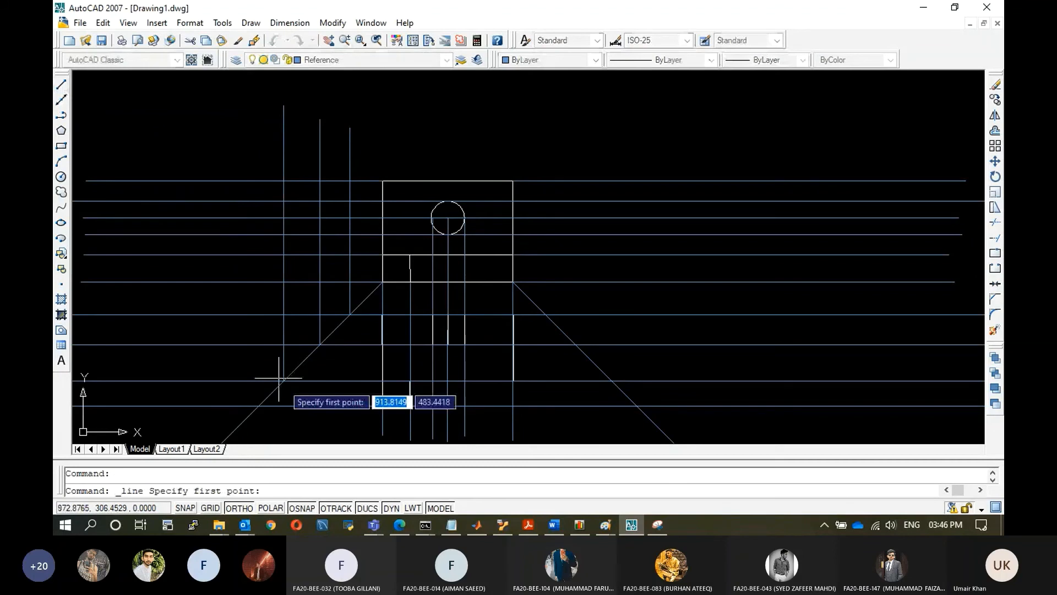
click(258, 406)
click(239, 101)
key(Escape)
Draw vertical projection lines upward from the right miter line's intersections with three horizontal lines.
click(61, 84)
click(546, 315)
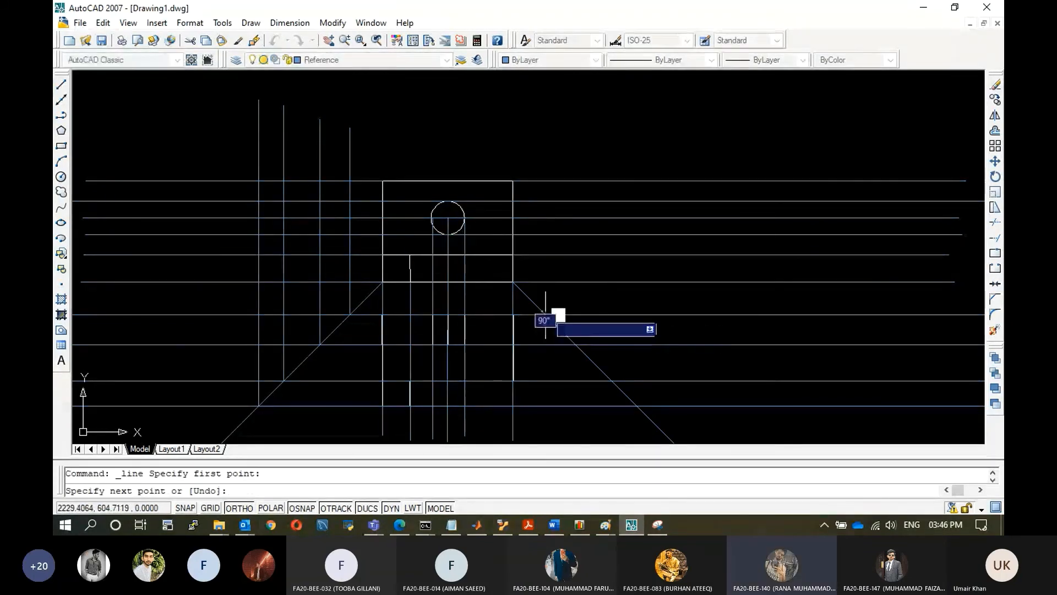
click(545, 122)
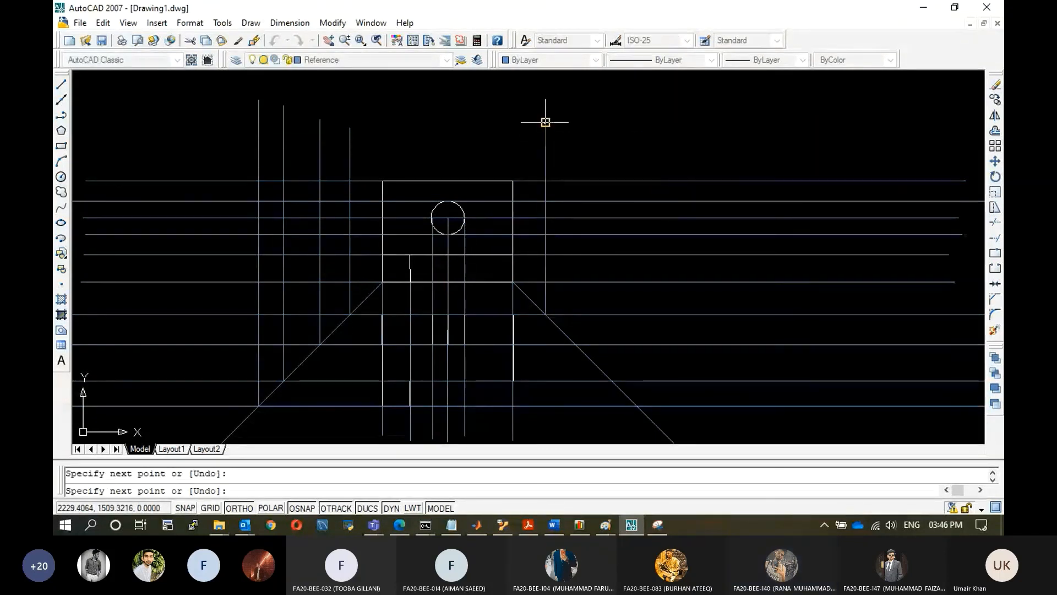
key(Escape)
click(61, 85)
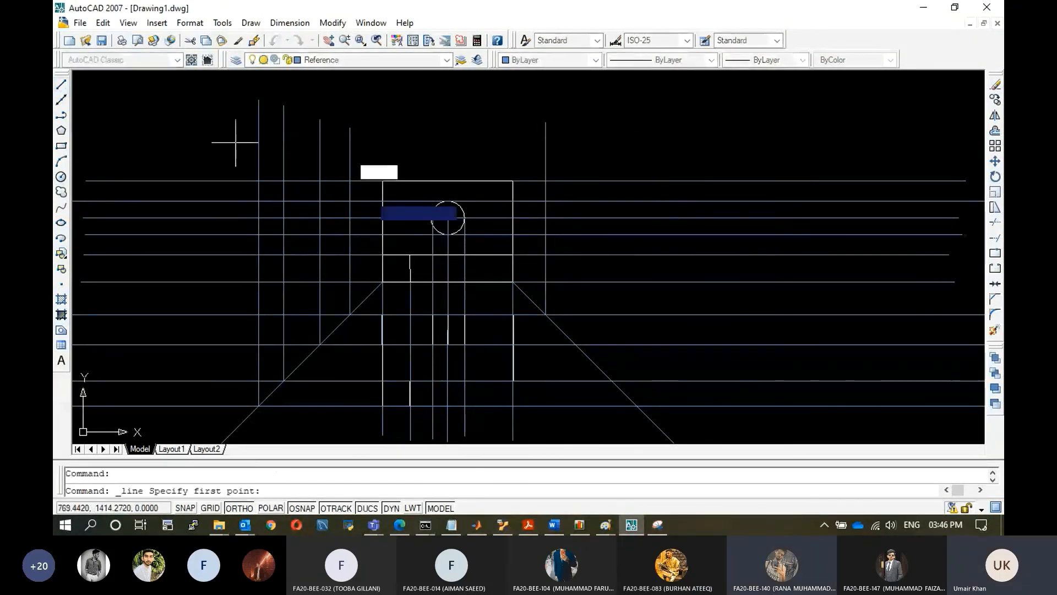
click(576, 343)
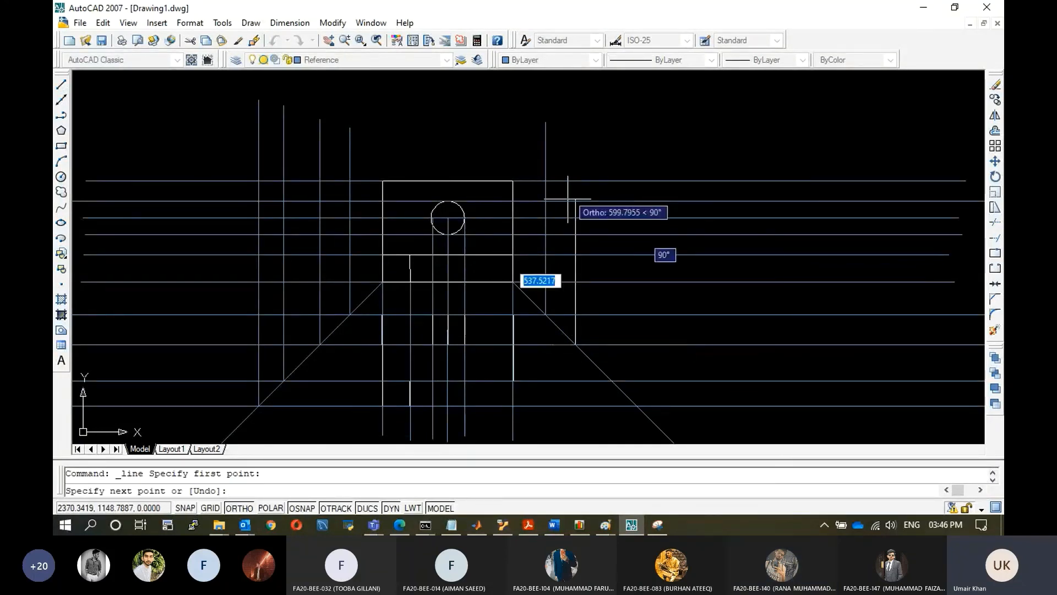
click(575, 107)
key(Escape)
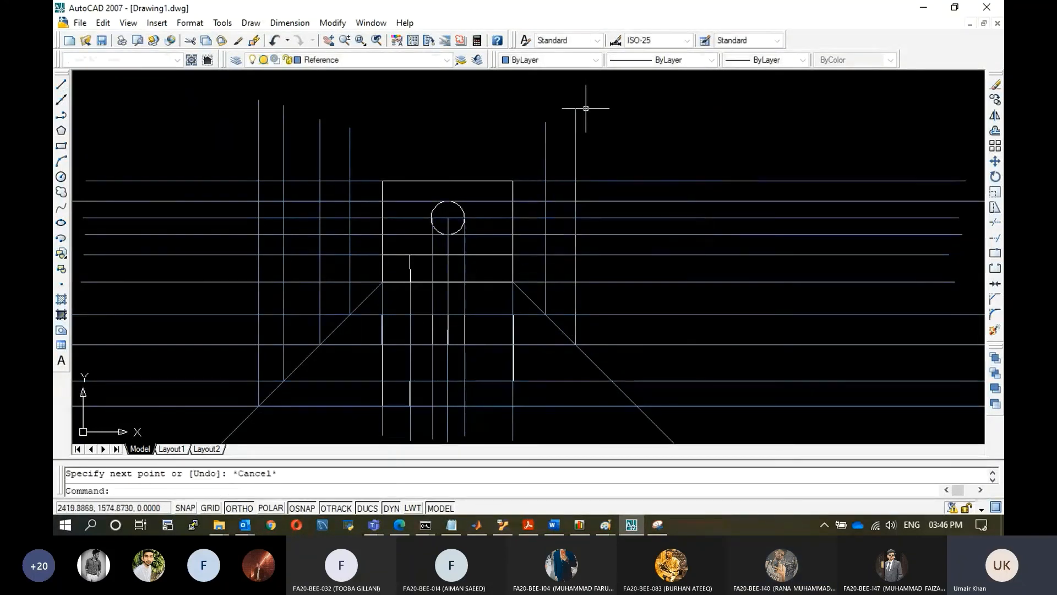
click(61, 85)
click(611, 380)
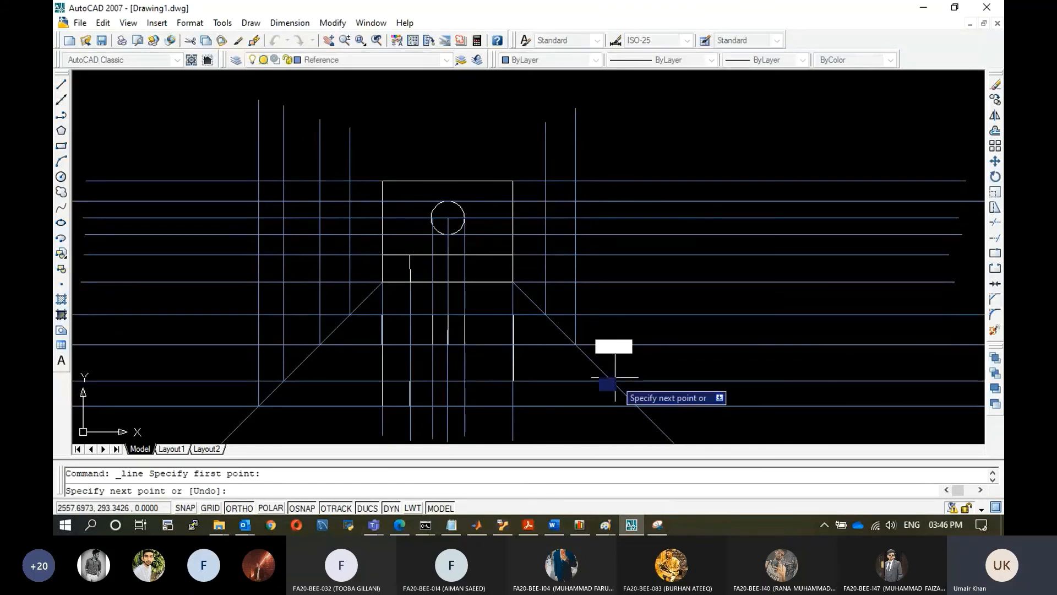
click(611, 109)
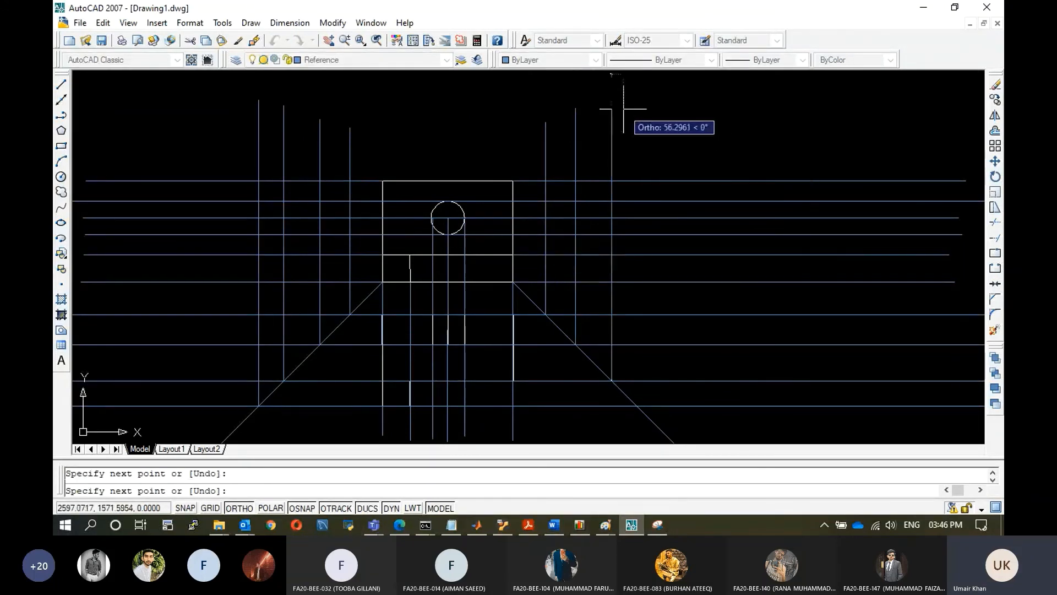
key(Escape)
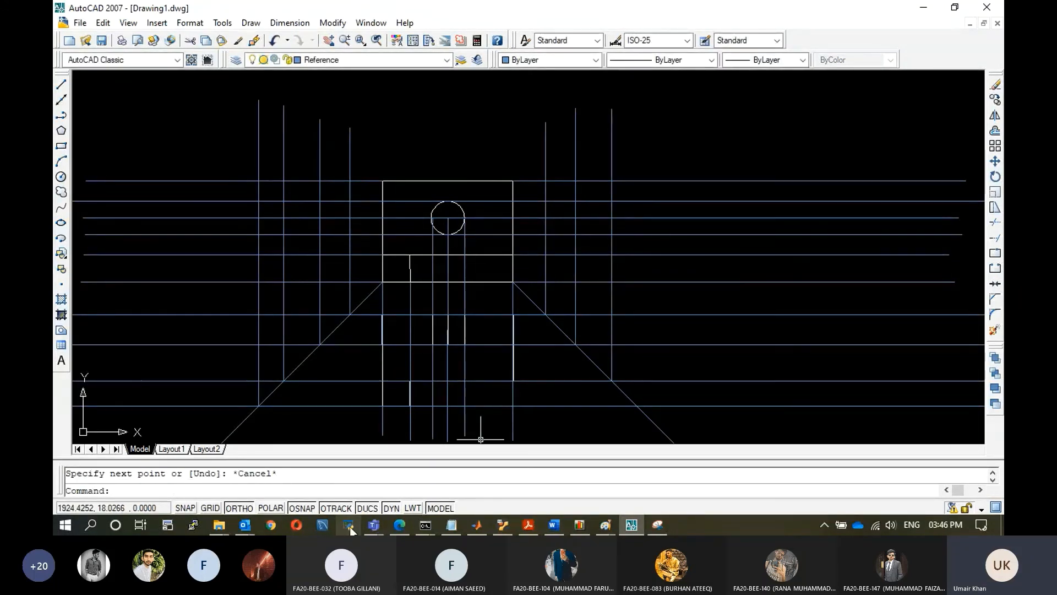
click(373, 525)
click(523, 455)
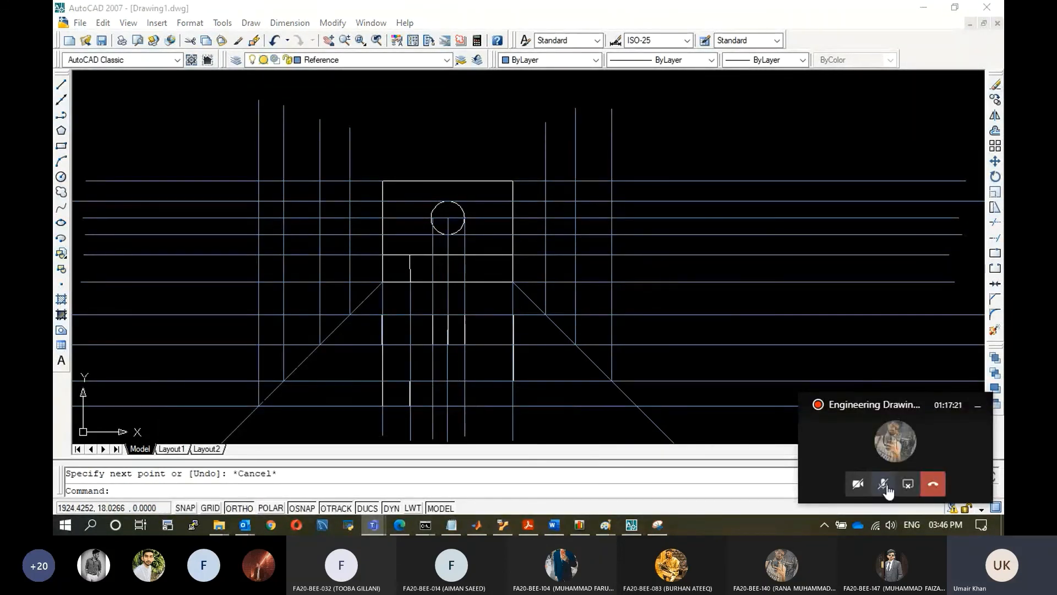
click(529, 280)
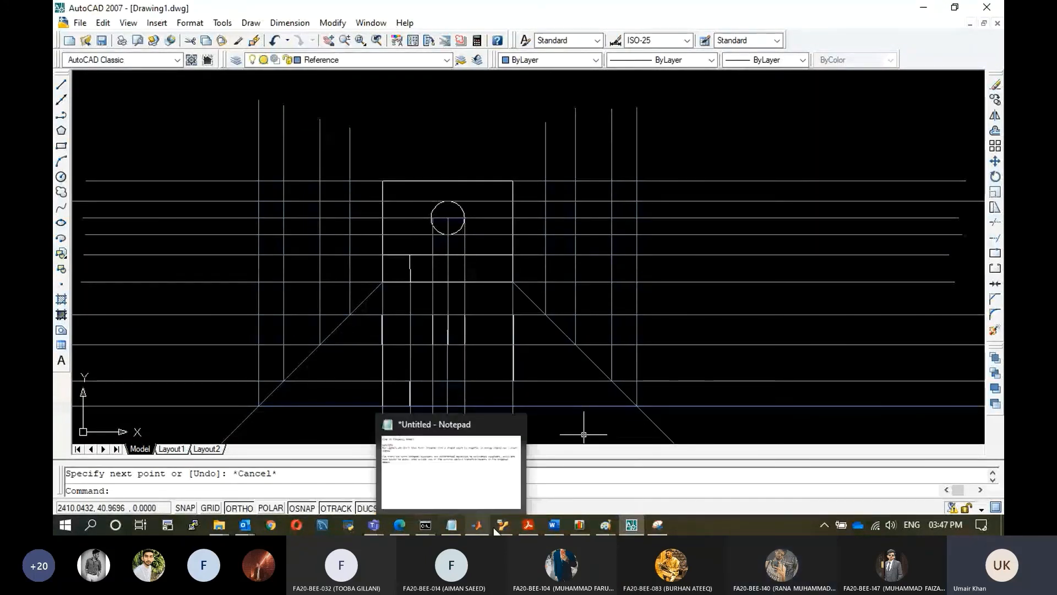
mouse_move(369, 525)
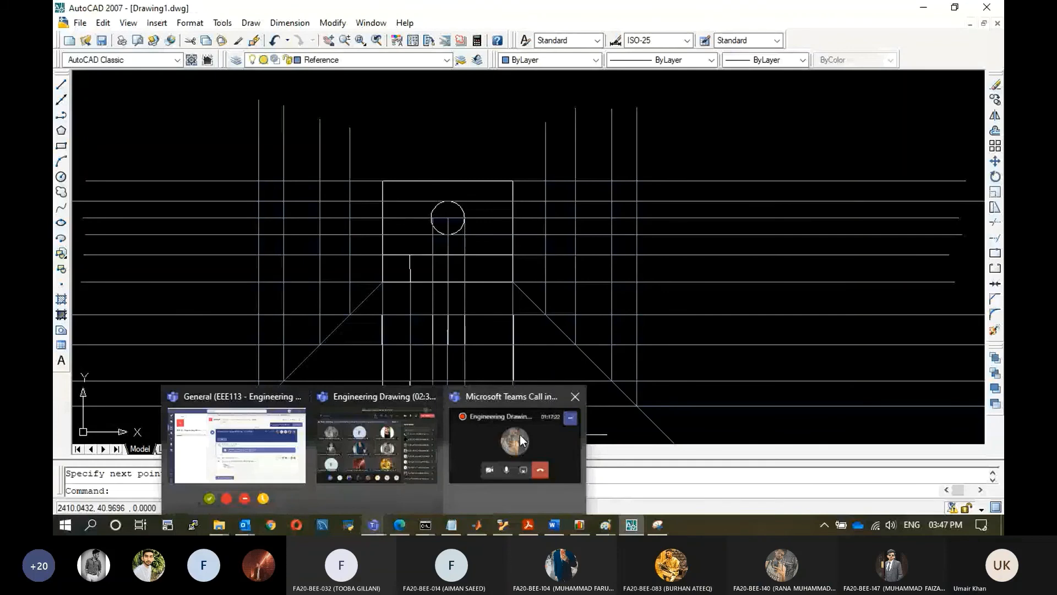
mouse_move(520, 435)
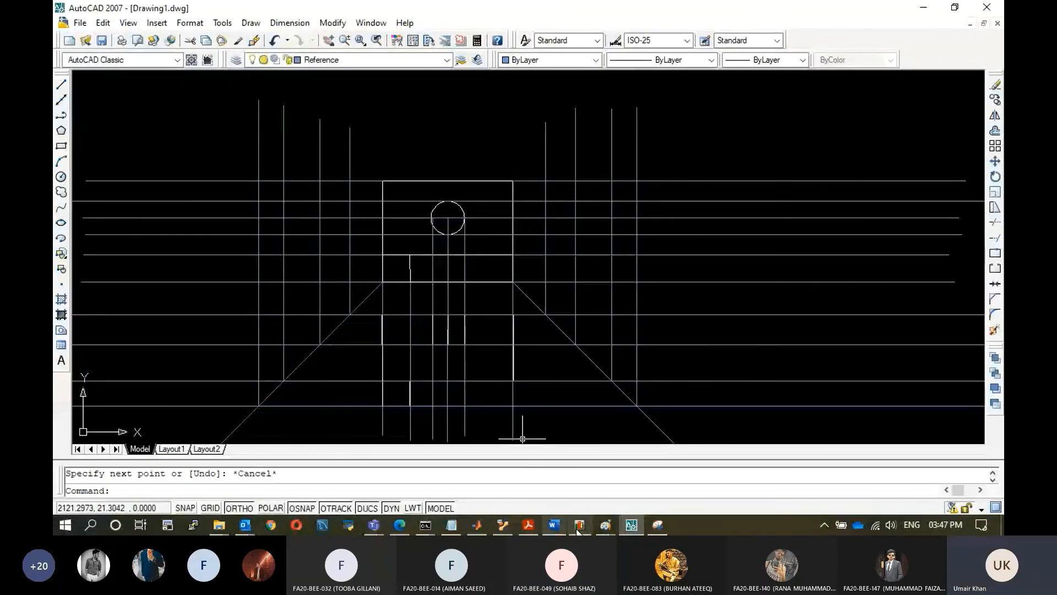
mouse_move(605, 524)
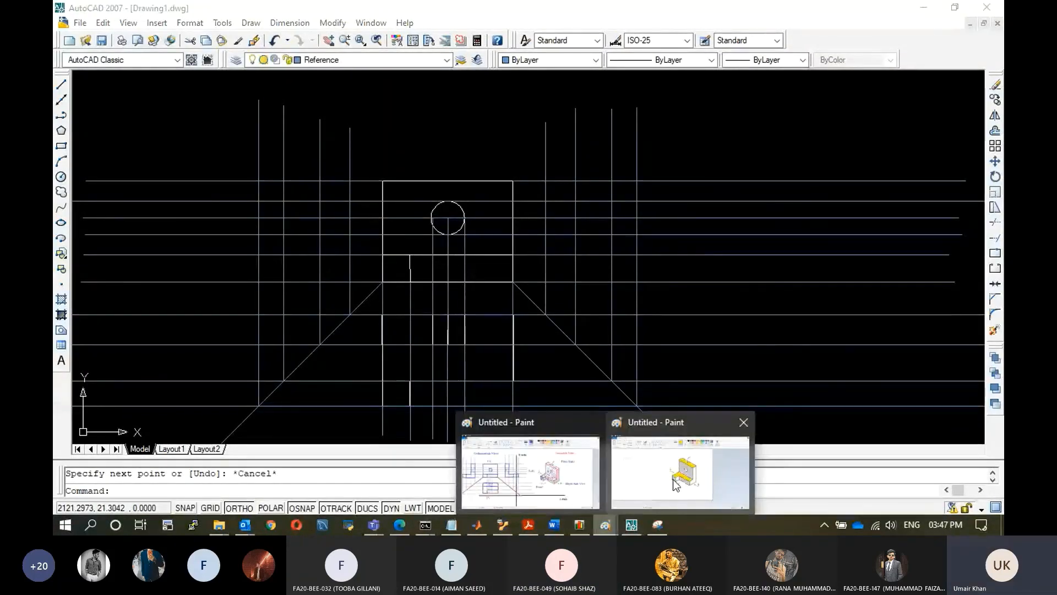
Switch to Paint and fill the isometric bracket's right side face with pink.
click(675, 484)
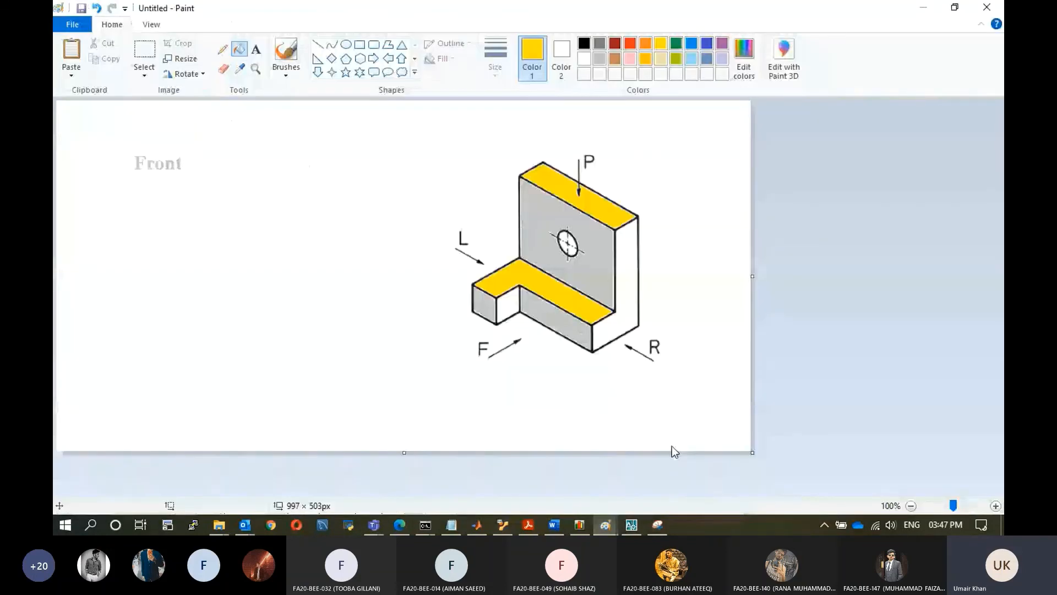
click(630, 58)
click(628, 281)
click(508, 303)
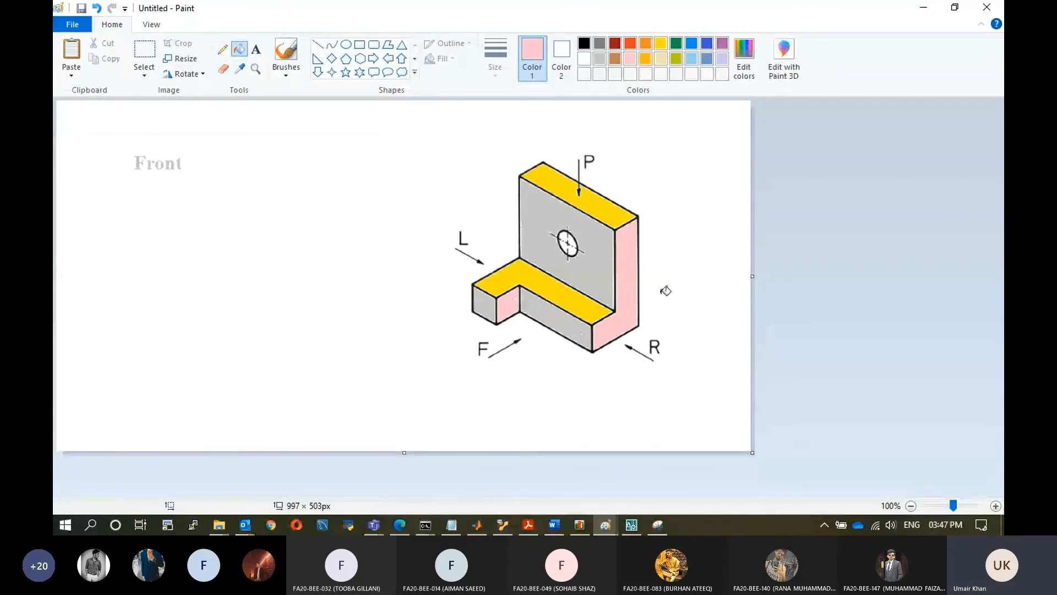
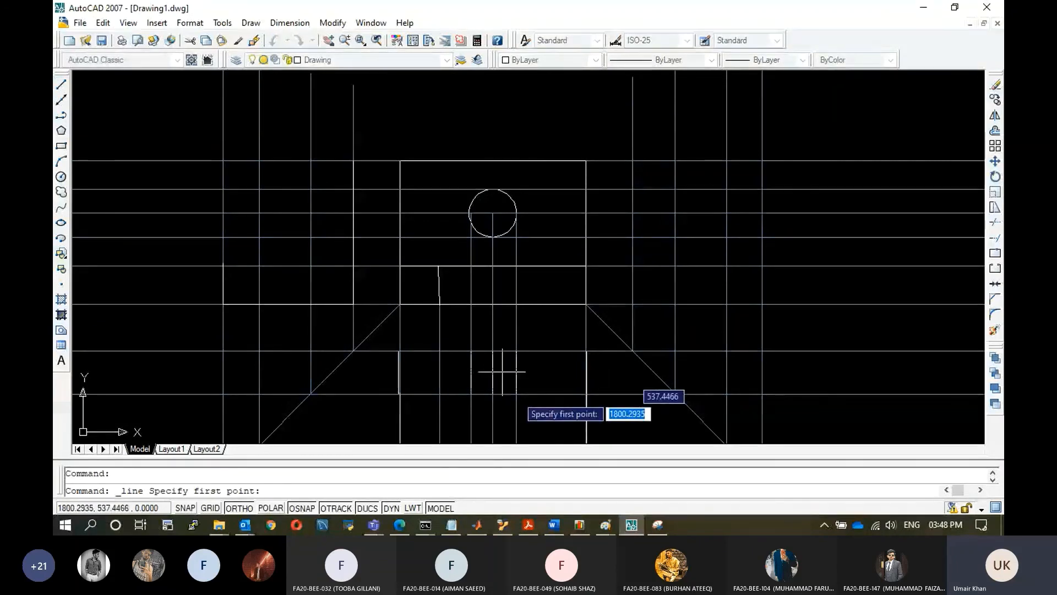
Bring up the isometric bracket picture in Paint for reference, then return to the drawing.
mouse_move(655, 527)
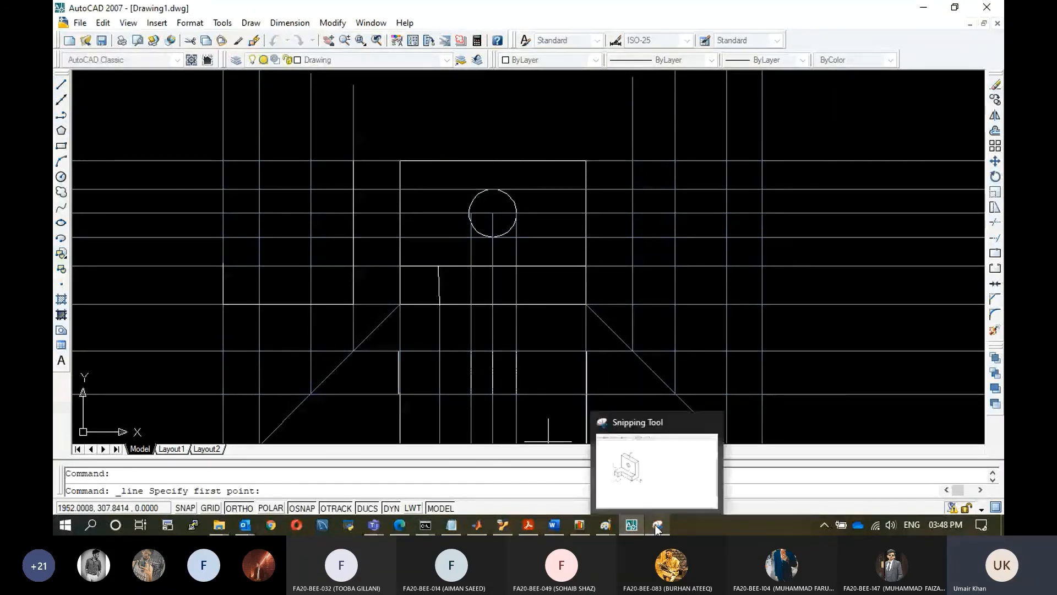
click(655, 524)
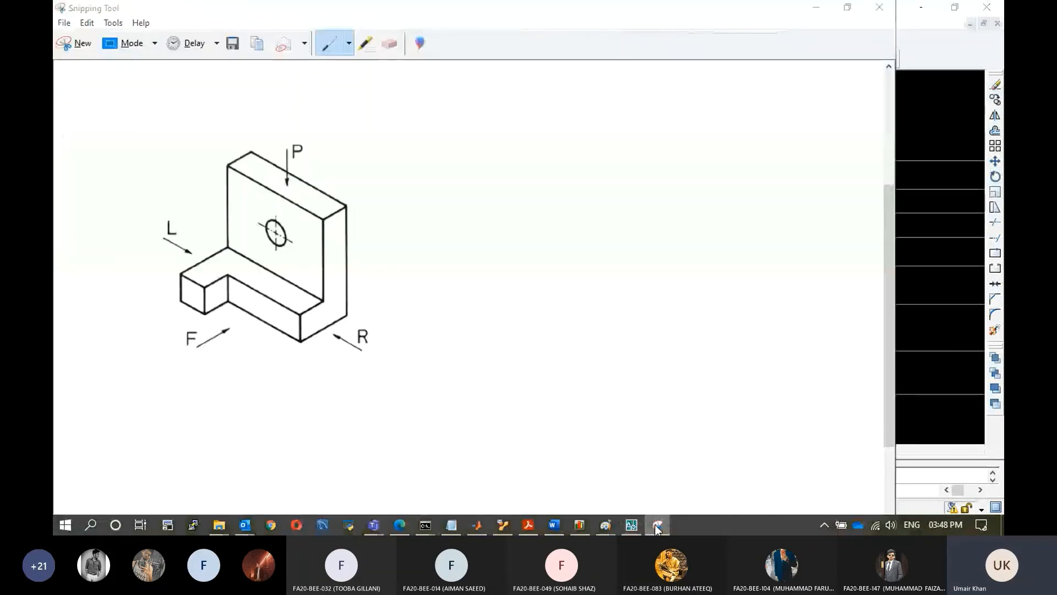
click(655, 524)
mouse_move(605, 524)
click(677, 468)
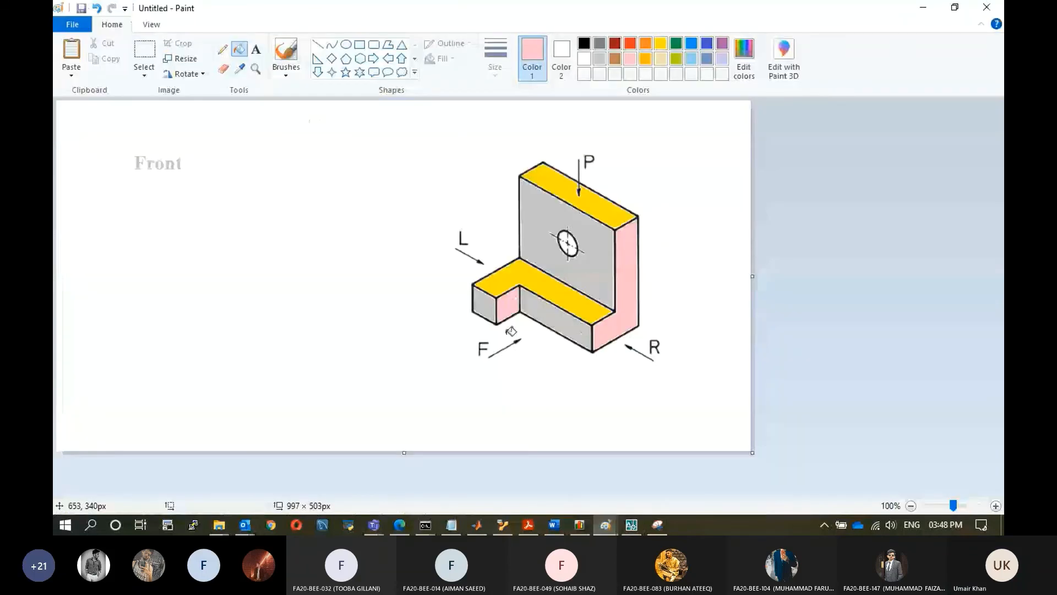
click(923, 11)
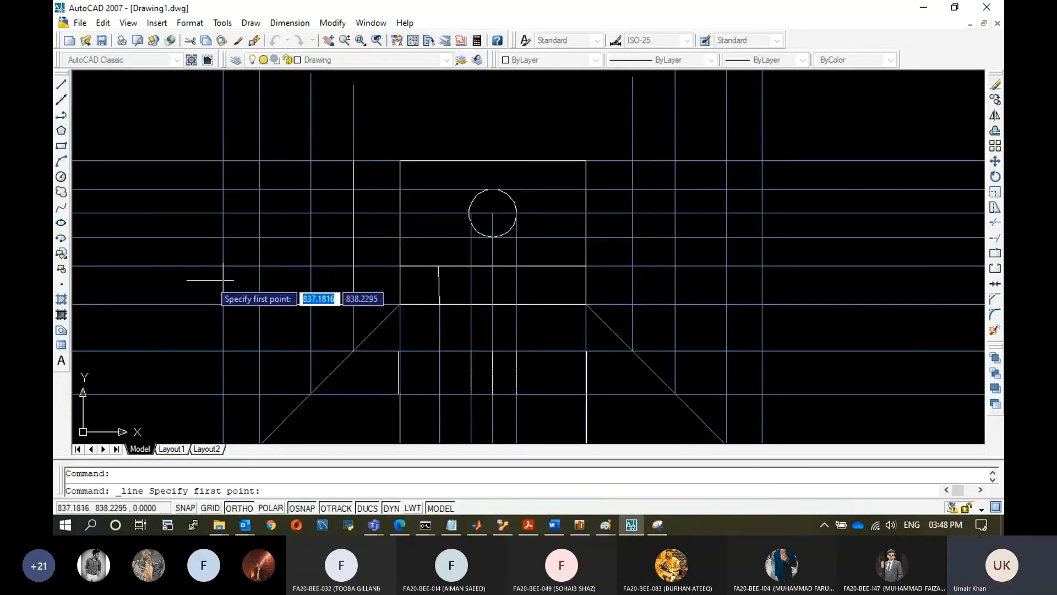
Draw the left side view's outline along the projection lines, up the upright's inner edge and across its top.
click(223, 303)
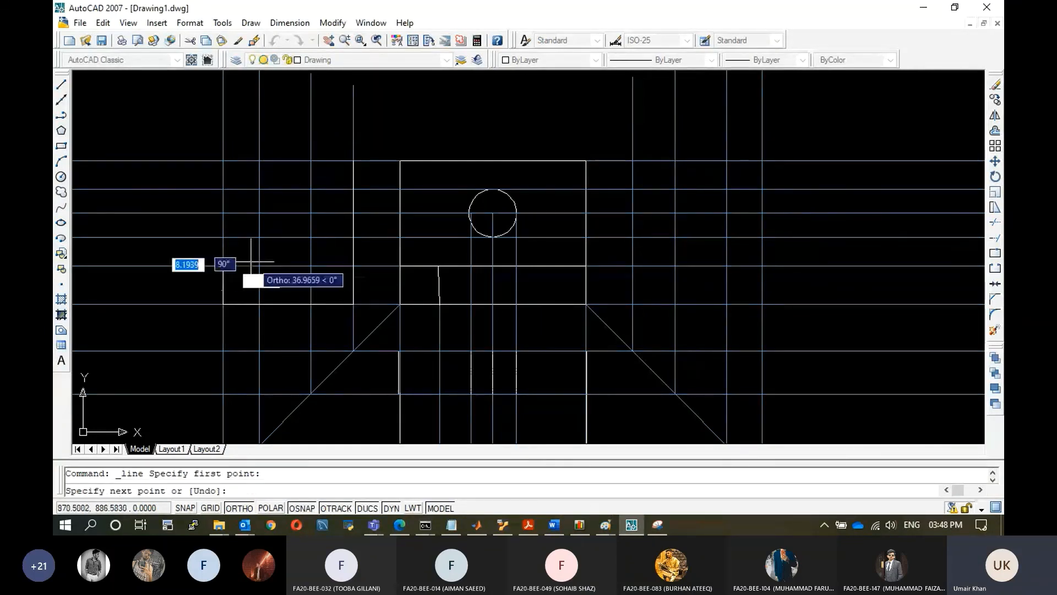
click(251, 262)
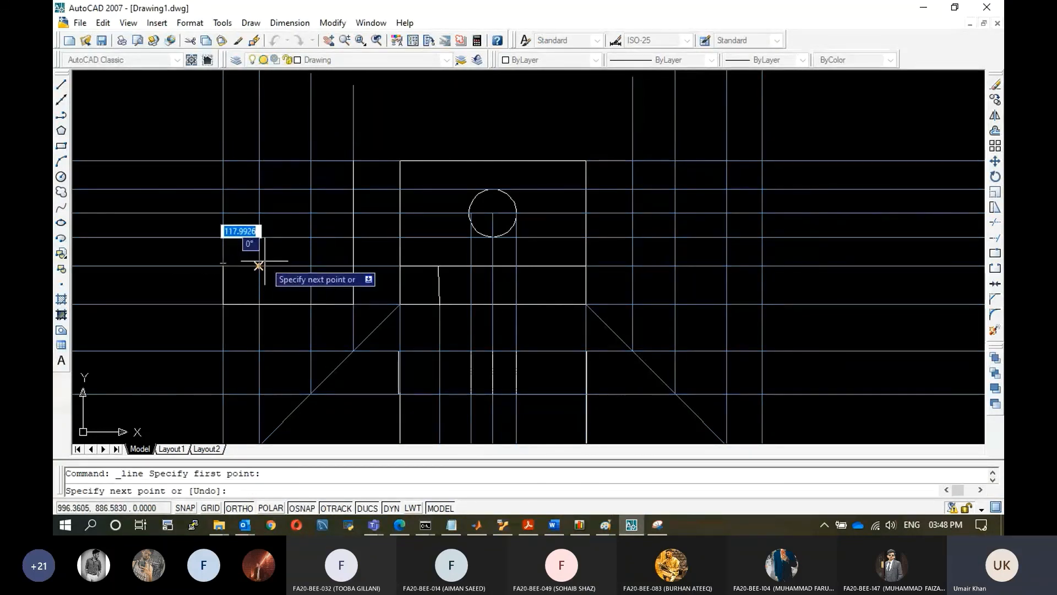
click(309, 266)
click(310, 266)
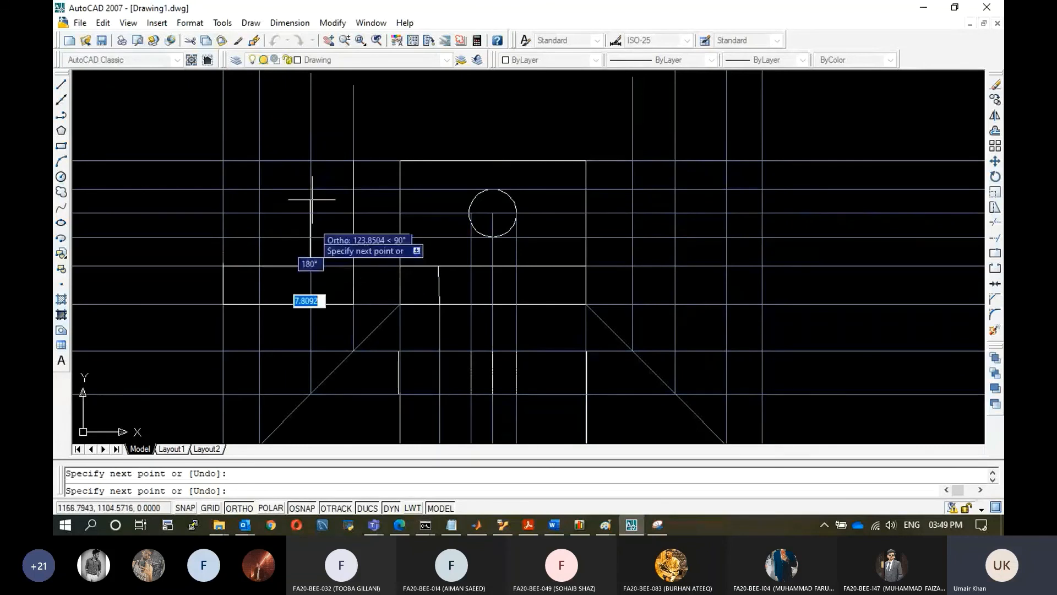
click(310, 161)
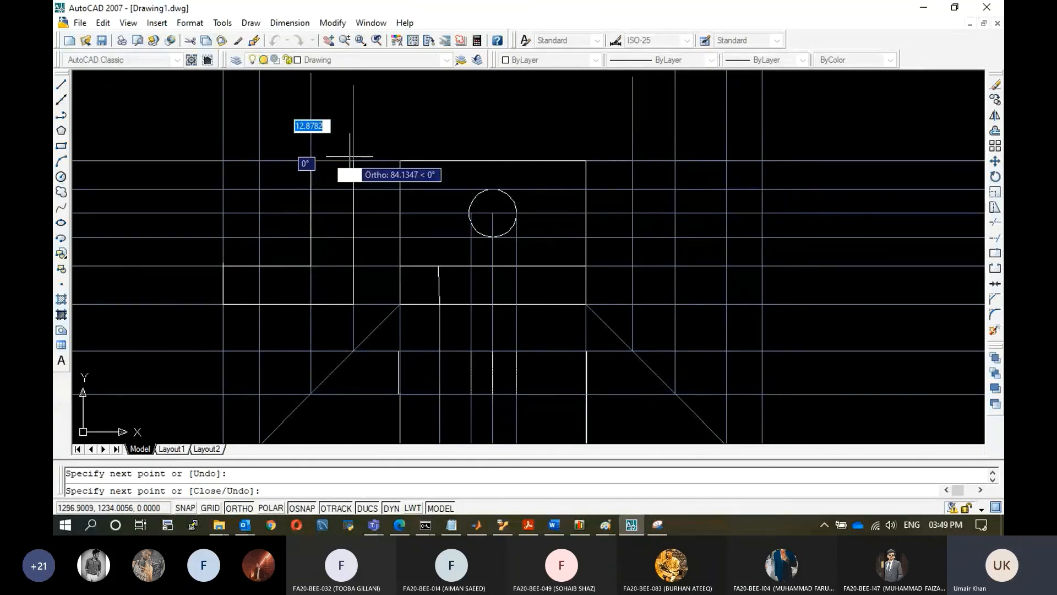
click(350, 160)
key(Escape)
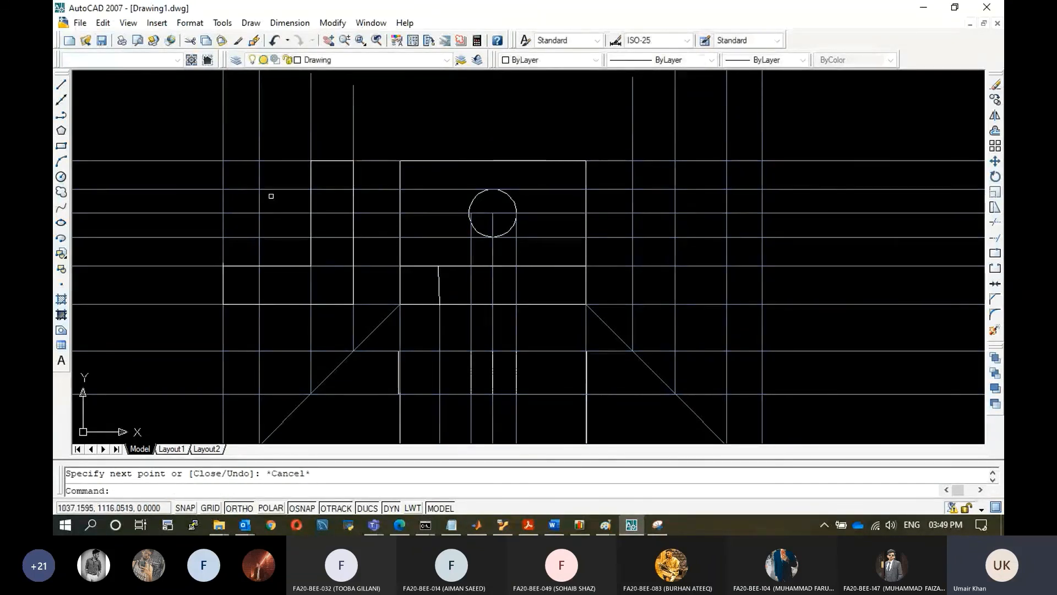
click(61, 85)
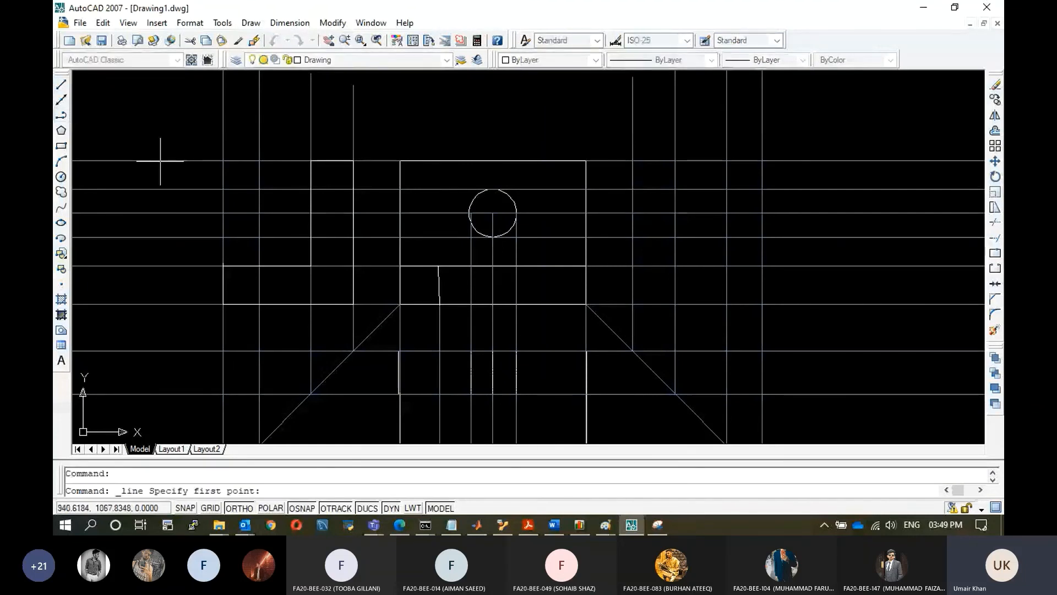
click(267, 266)
key(Escape)
Switch to the Draw-Hidden layer and draw a hidden line across the side view's upright at the hole's upper edge.
click(331, 60)
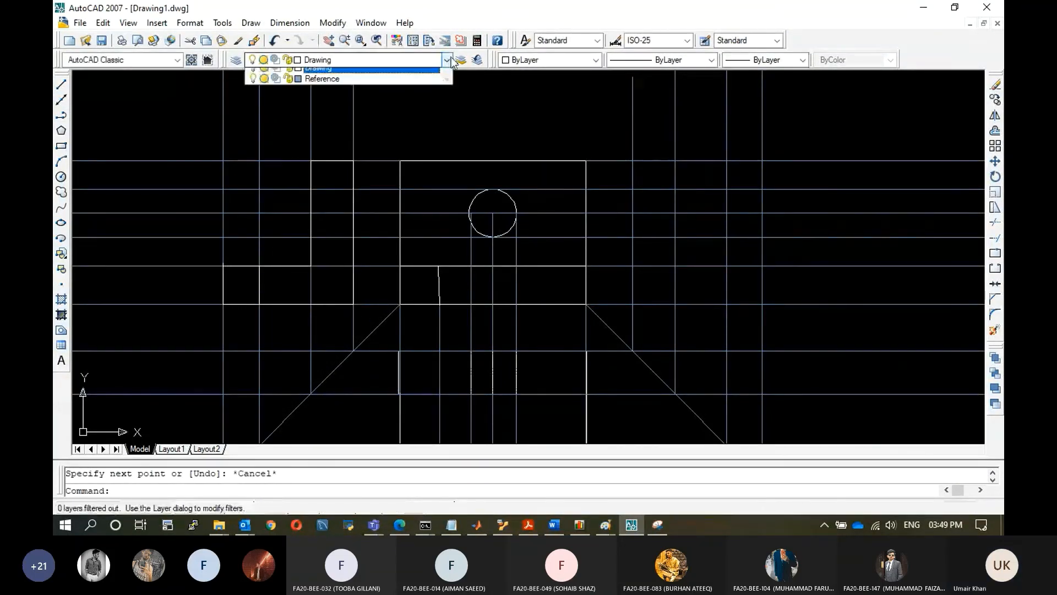
click(326, 85)
click(63, 89)
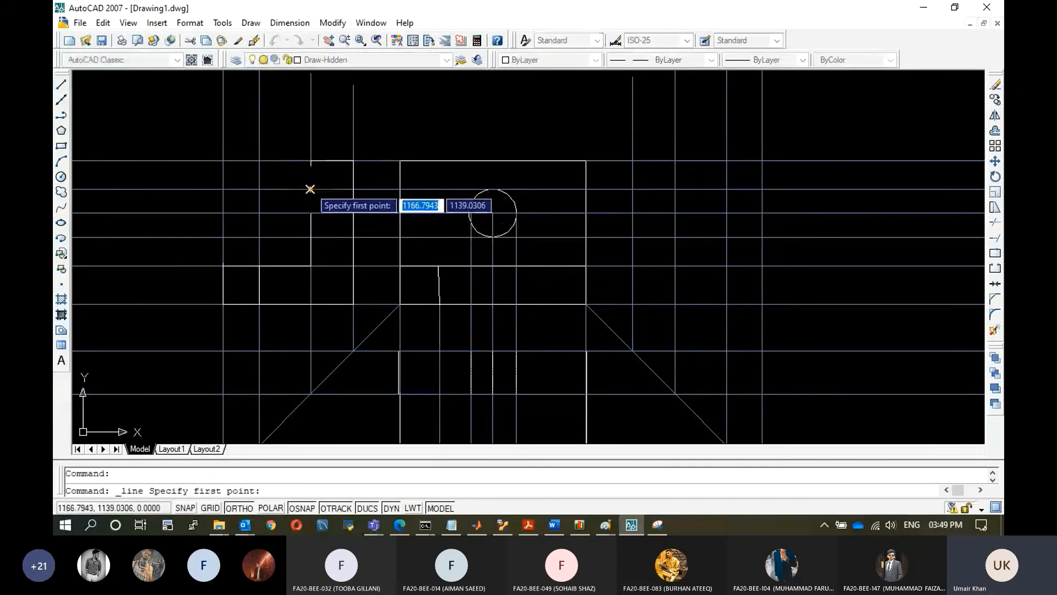
click(310, 165)
click(352, 189)
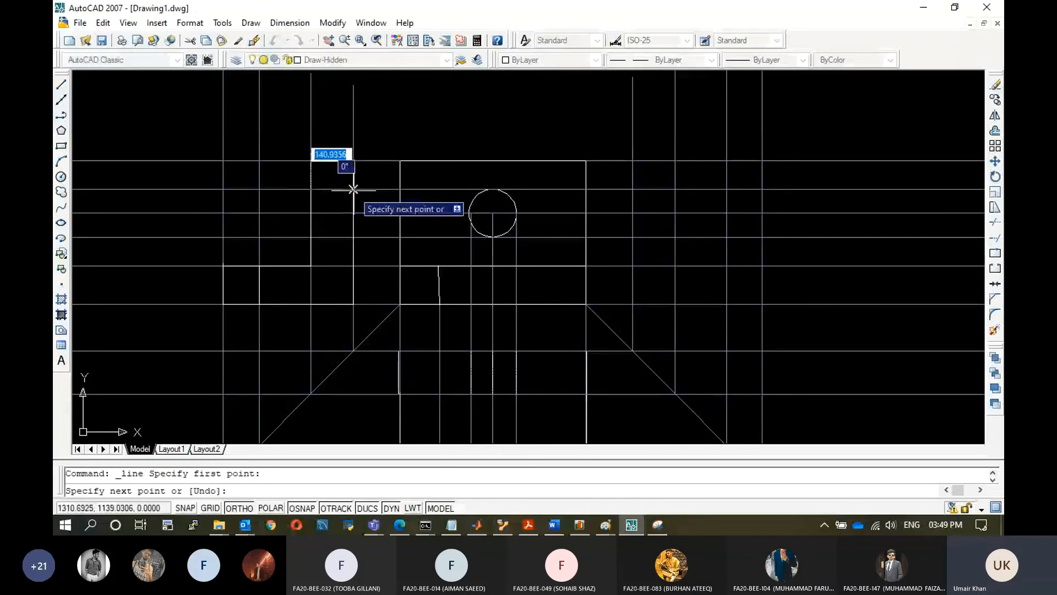
key(Escape)
click(61, 84)
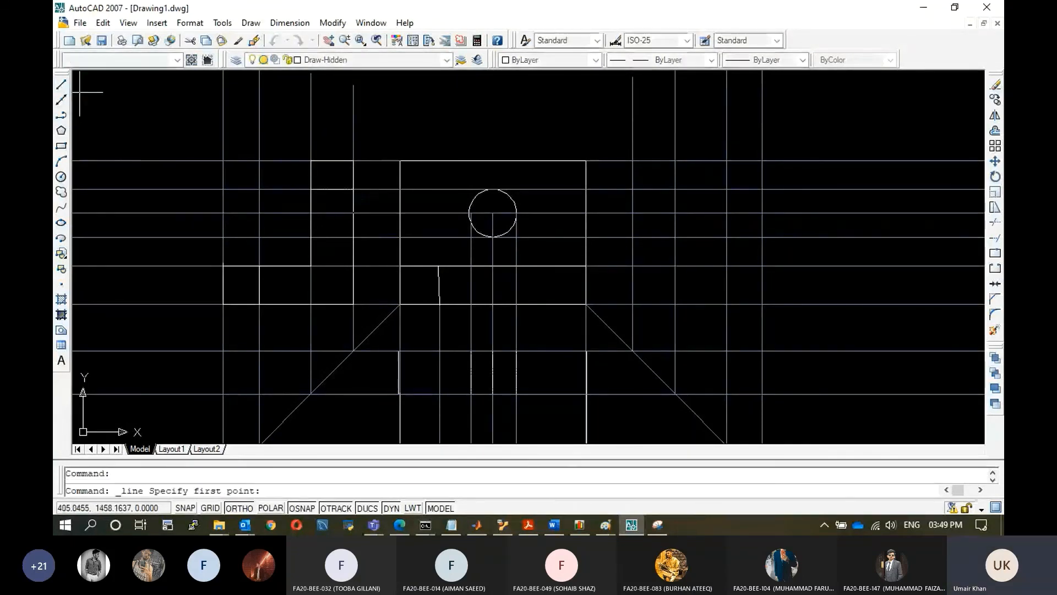
click(311, 213)
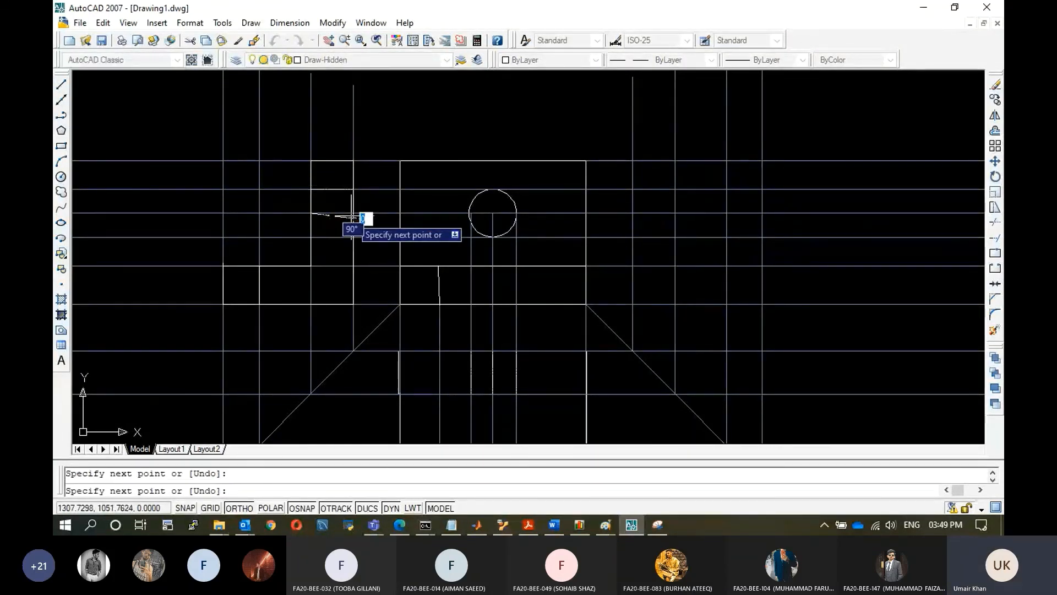
key(ctrl+z)
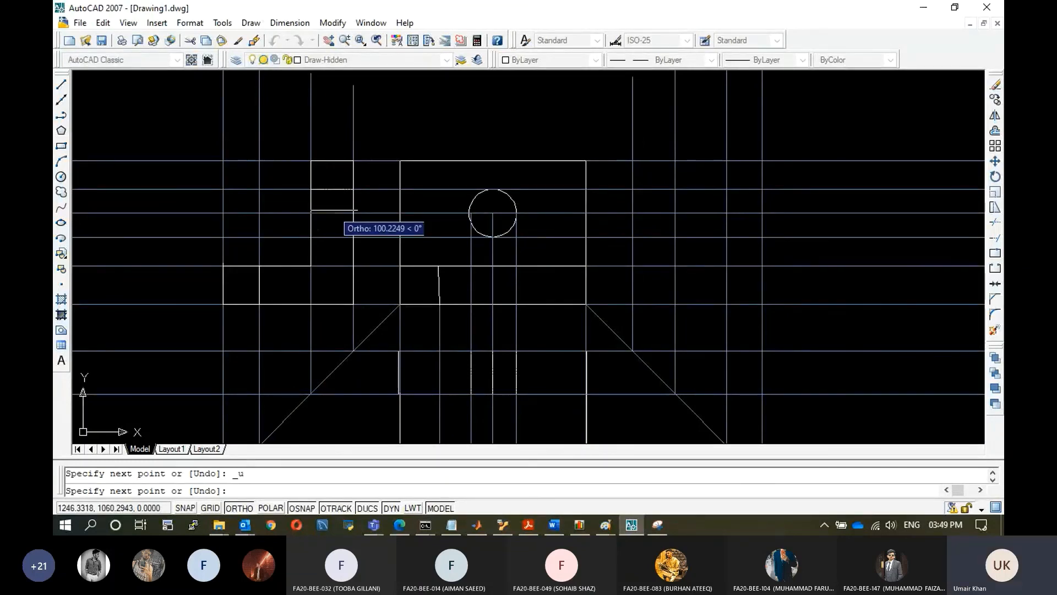
Draw a hidden line across the side view's upright at the hole's centre height.
click(61, 85)
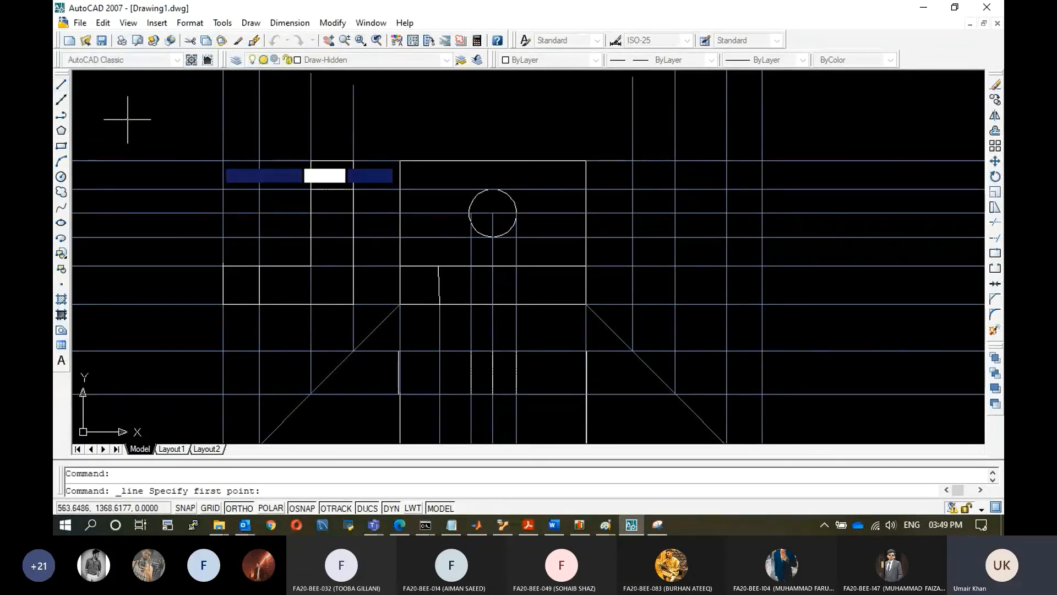
click(311, 213)
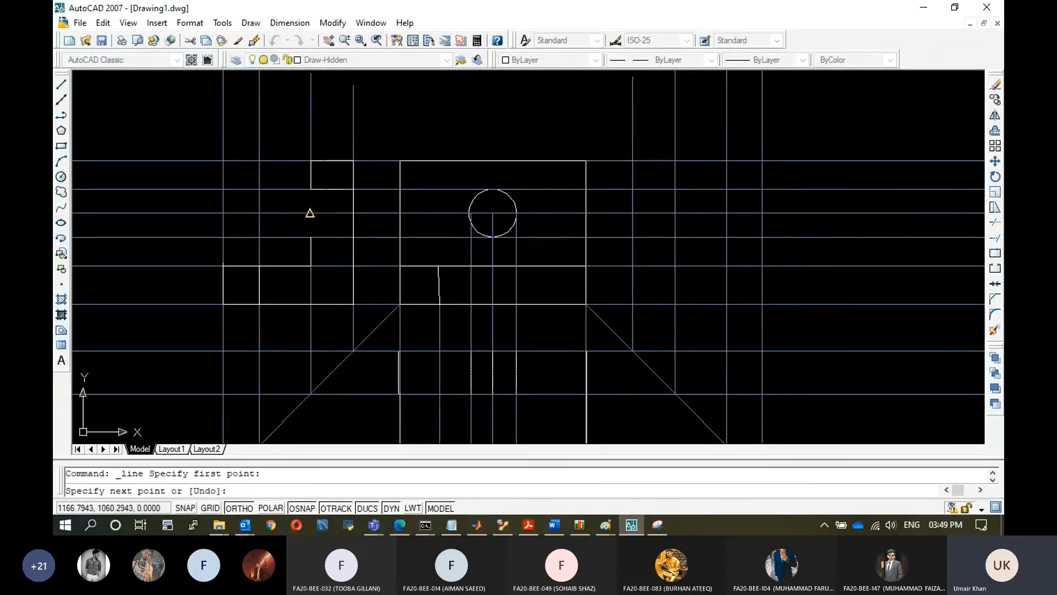
click(351, 213)
key(Escape)
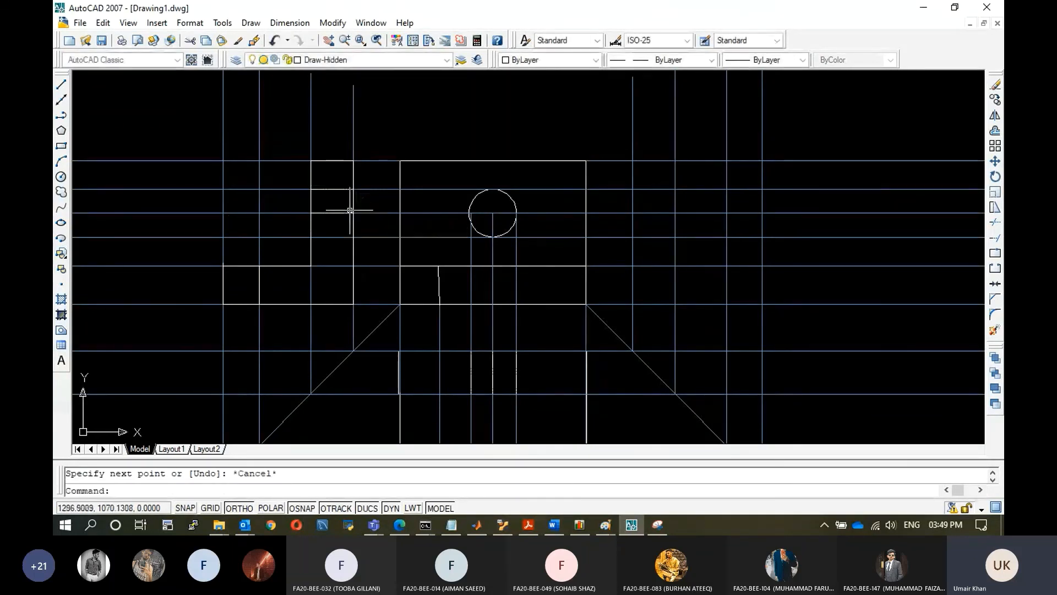
Draw a hidden line across the side view's upright at the hole's lower edge.
click(64, 86)
click(311, 238)
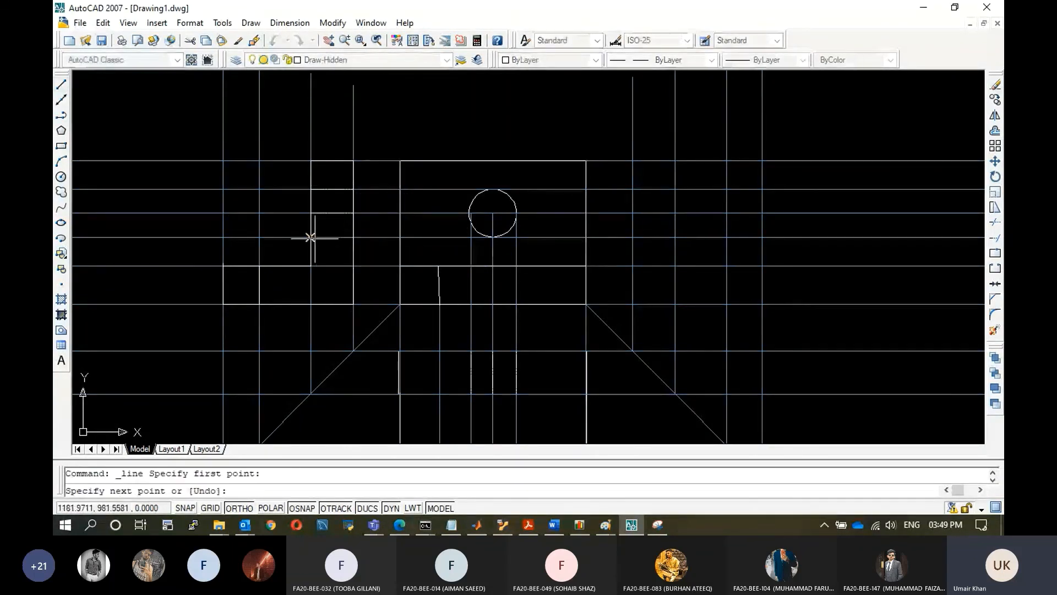
click(353, 237)
key(Escape)
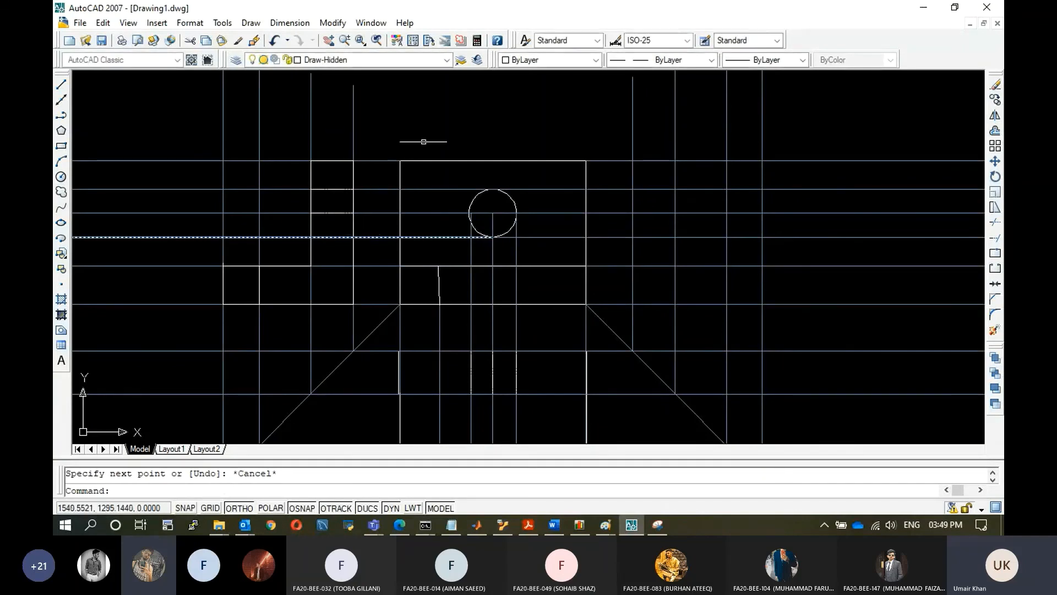
Turn off the Reference layer to hide all projection and miter lines.
click(448, 60)
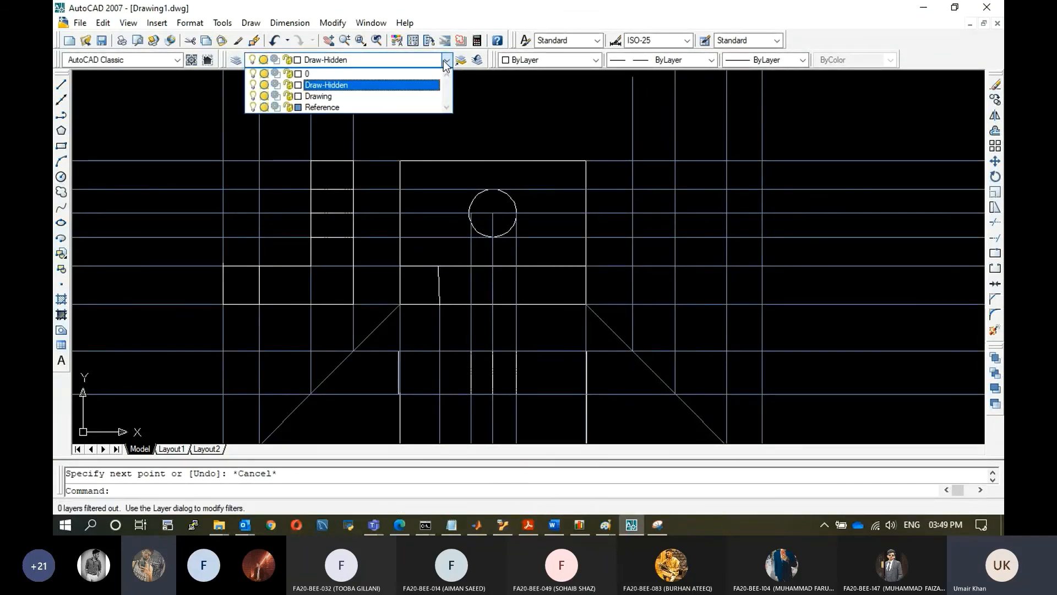
click(264, 106)
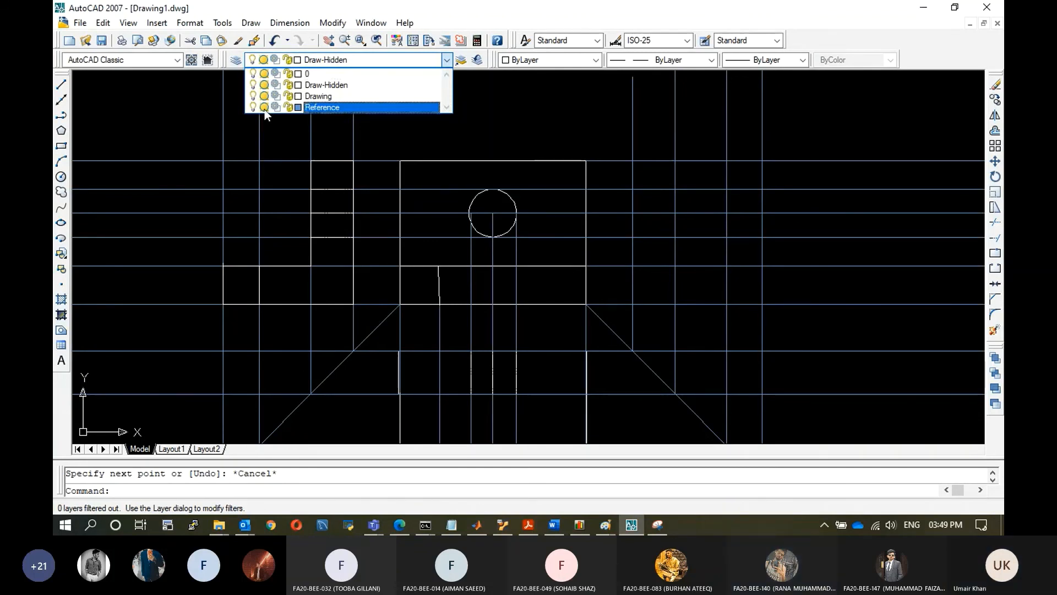
click(774, 274)
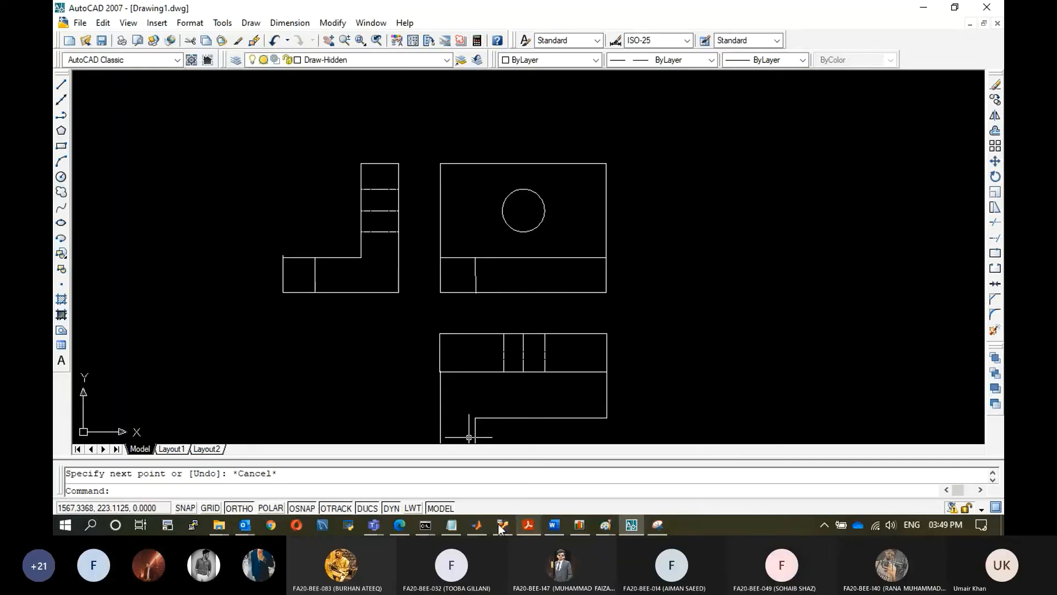
Zoom to review the three finished views and compare them with the isometric picture in Paint.
click(373, 525)
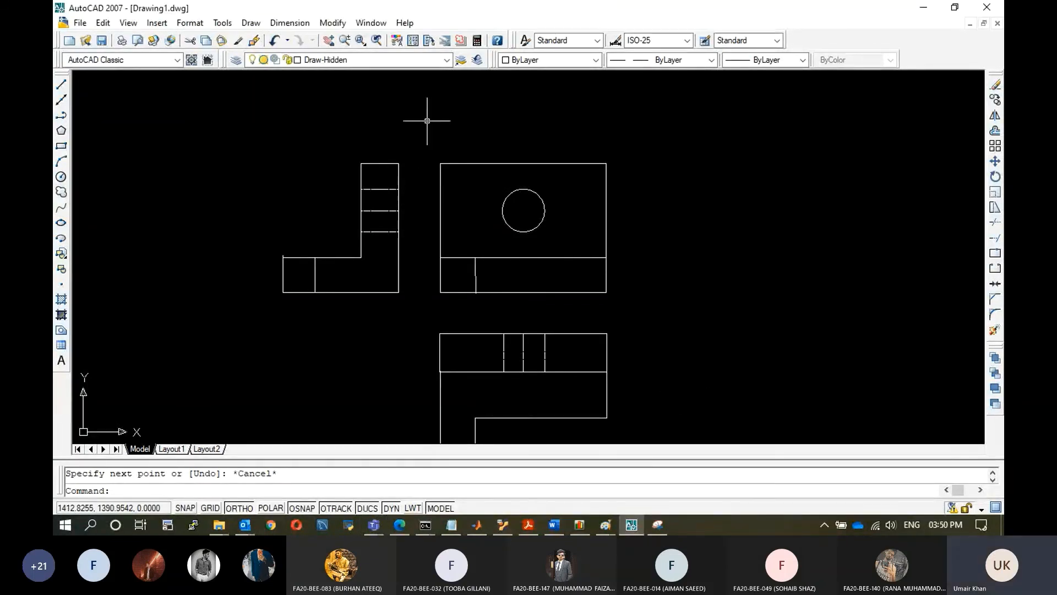
scroll(427, 121, down, 2)
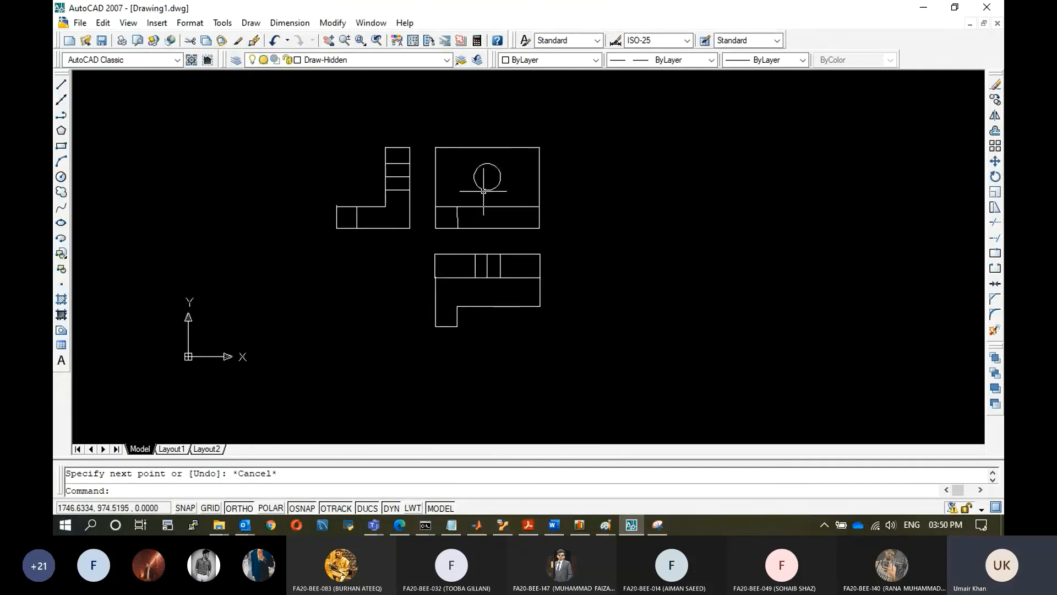
scroll(501, 197, up, 2)
scroll(373, 153, down, 1)
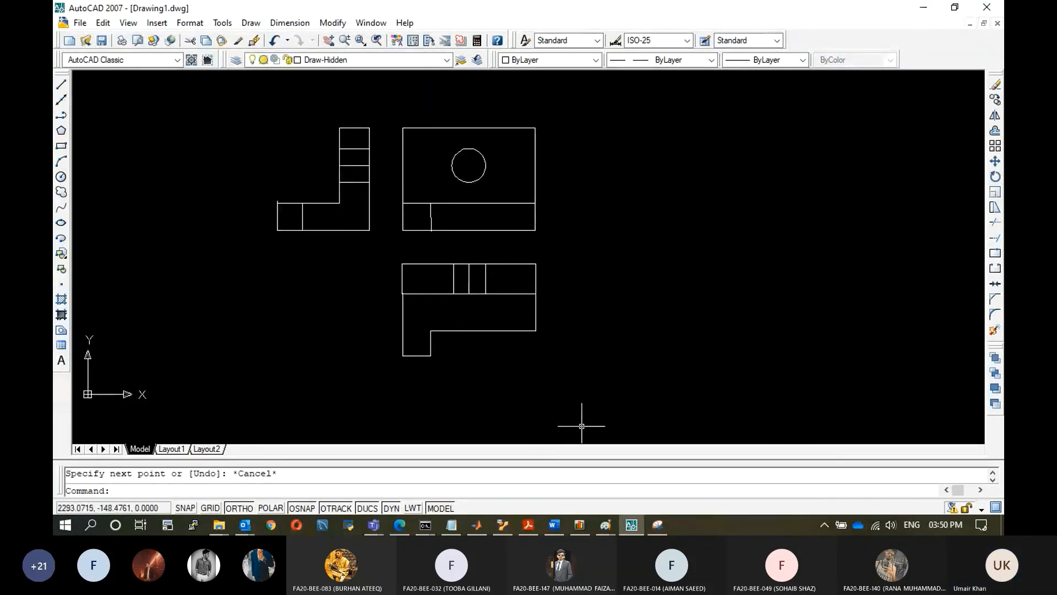
click(605, 526)
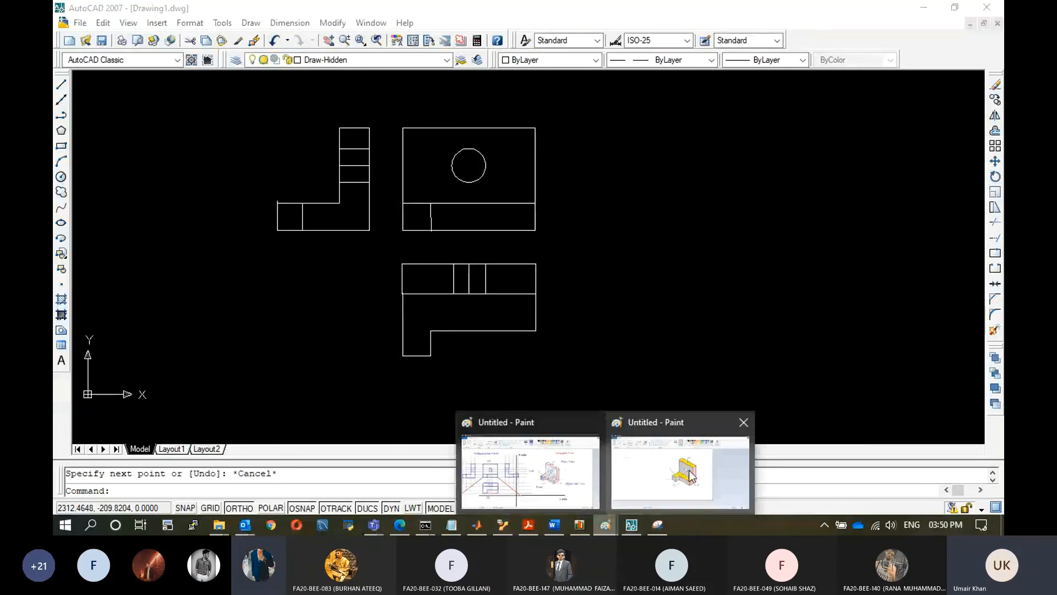
click(690, 477)
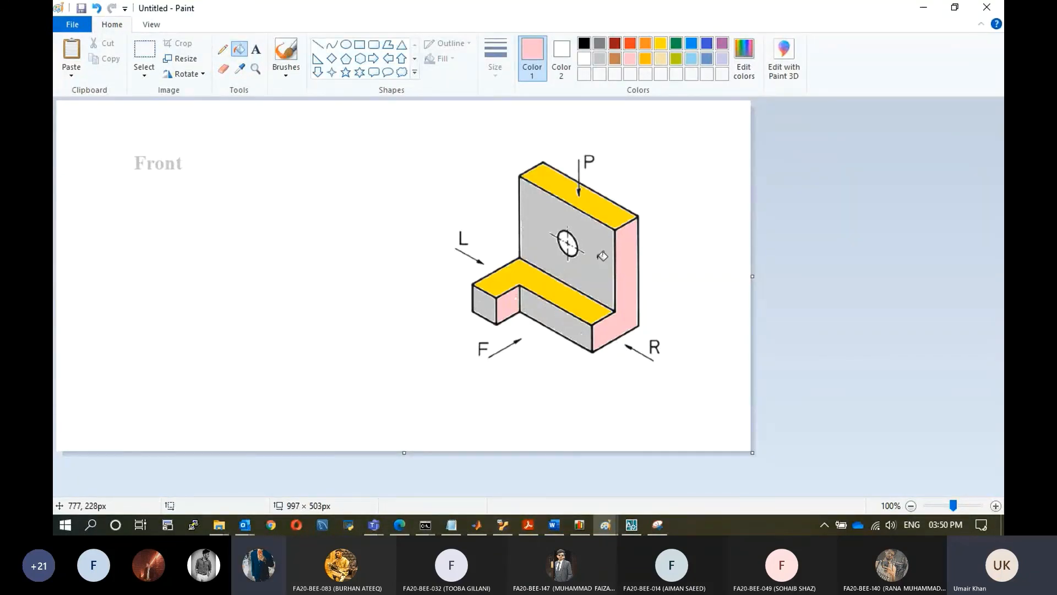
click(922, 10)
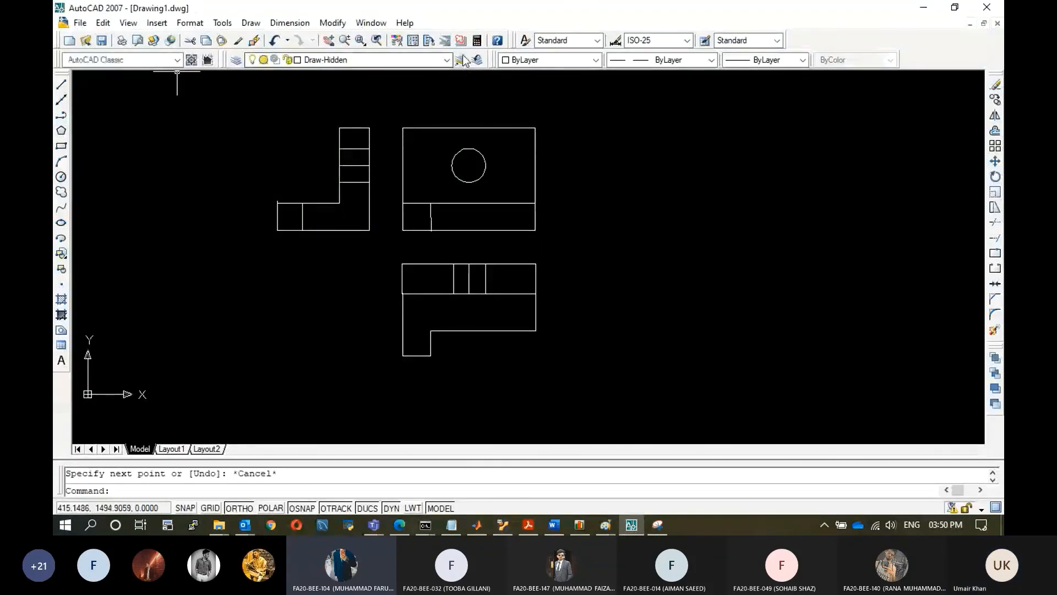
Make Reference the current layer and turn the Reference layer back on.
click(397, 60)
click(317, 107)
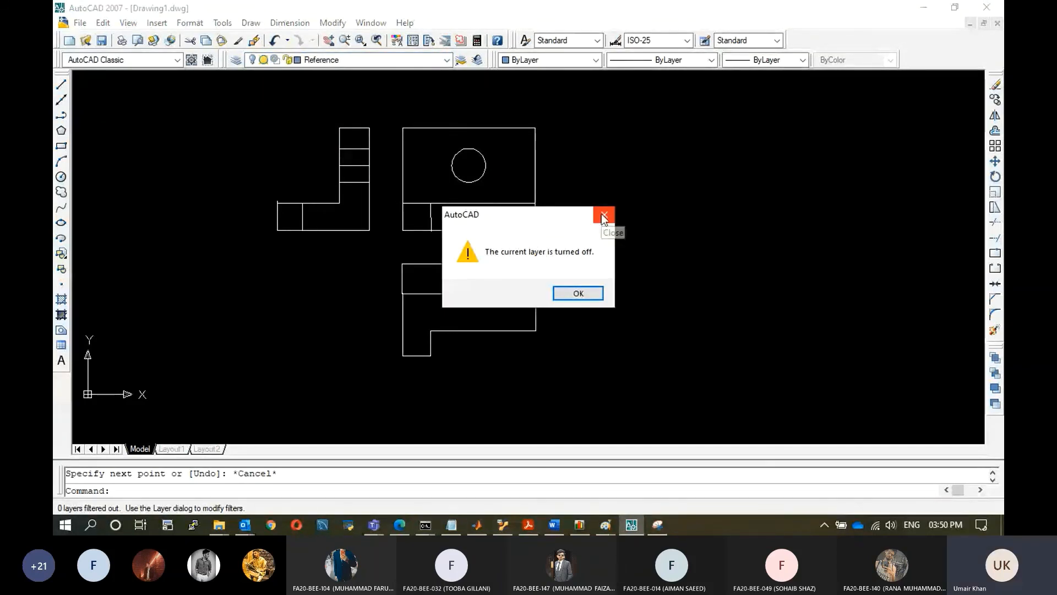
click(579, 291)
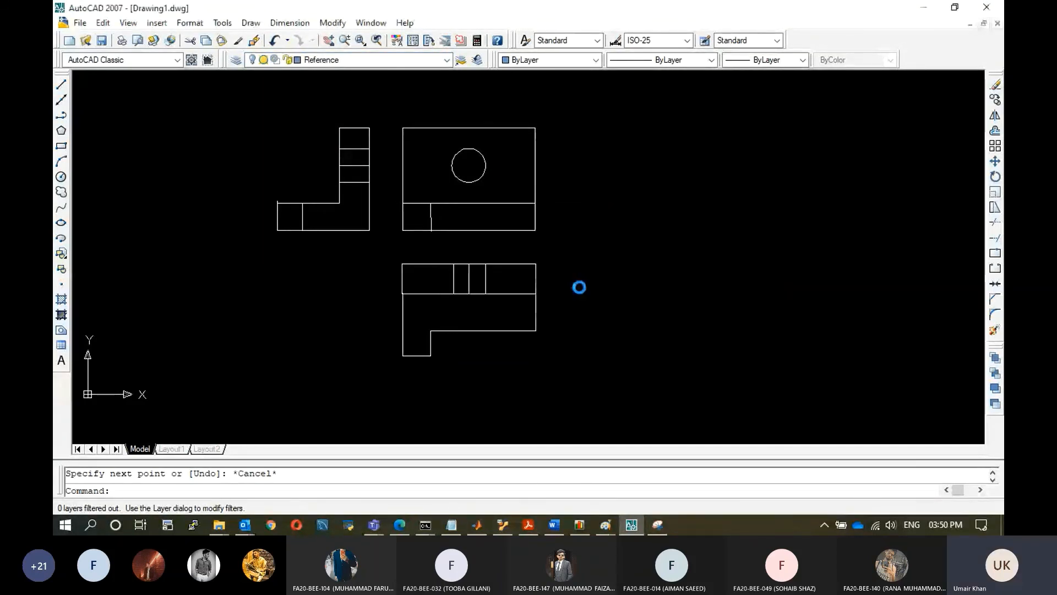
click(446, 59)
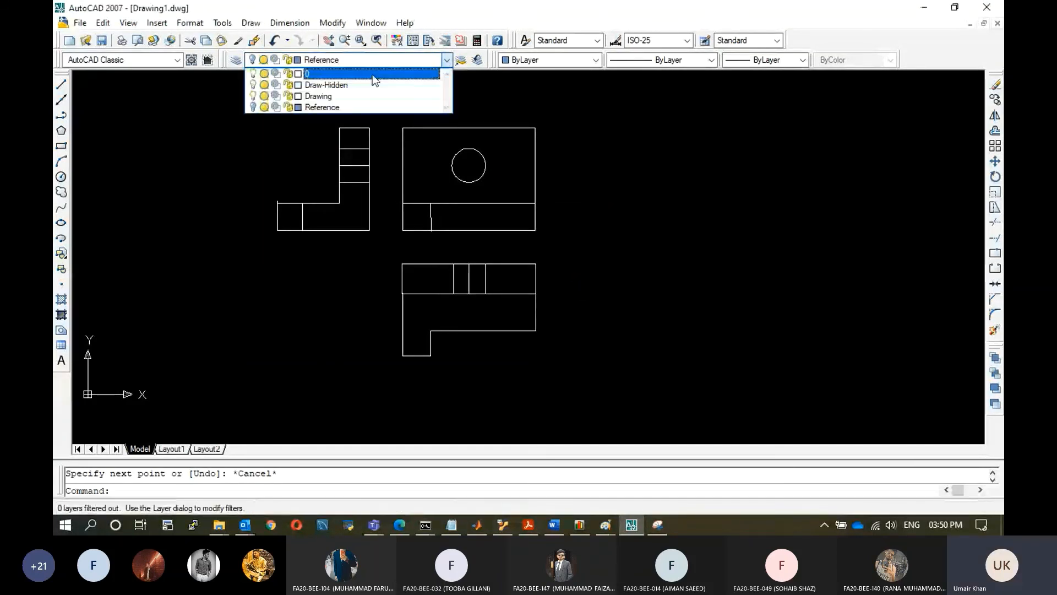
click(251, 106)
click(755, 213)
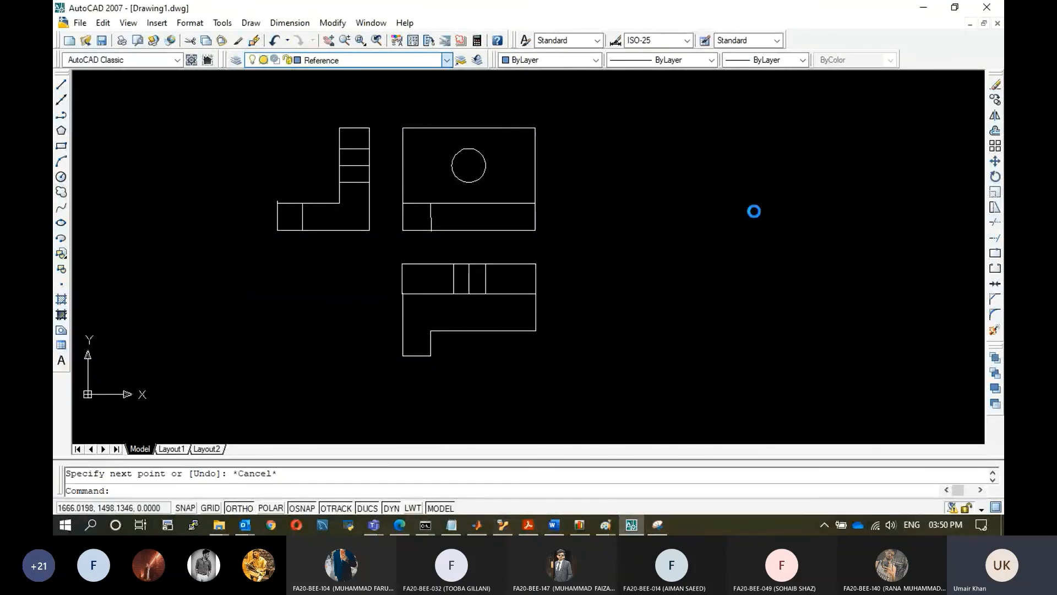
Trace the right side view's L-shaped outline along the projection lines on the Reference layer.
click(61, 84)
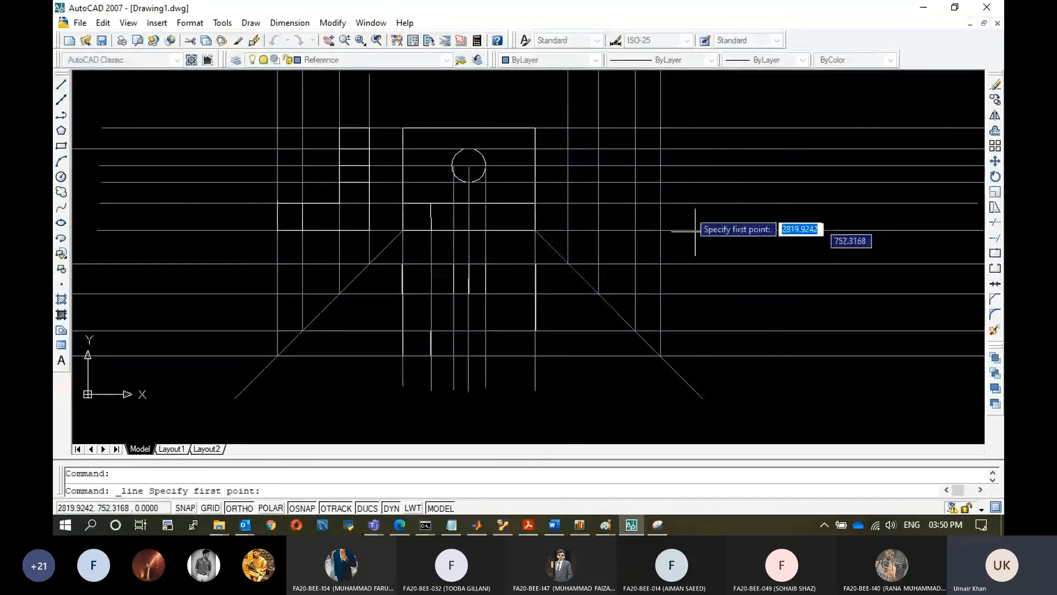
click(568, 127)
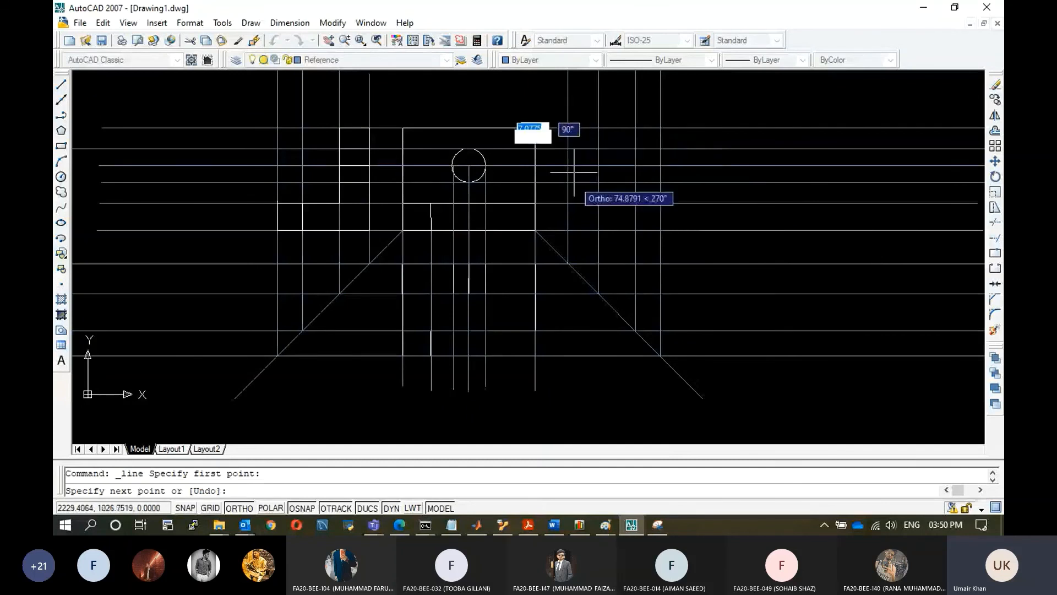
click(572, 223)
click(661, 203)
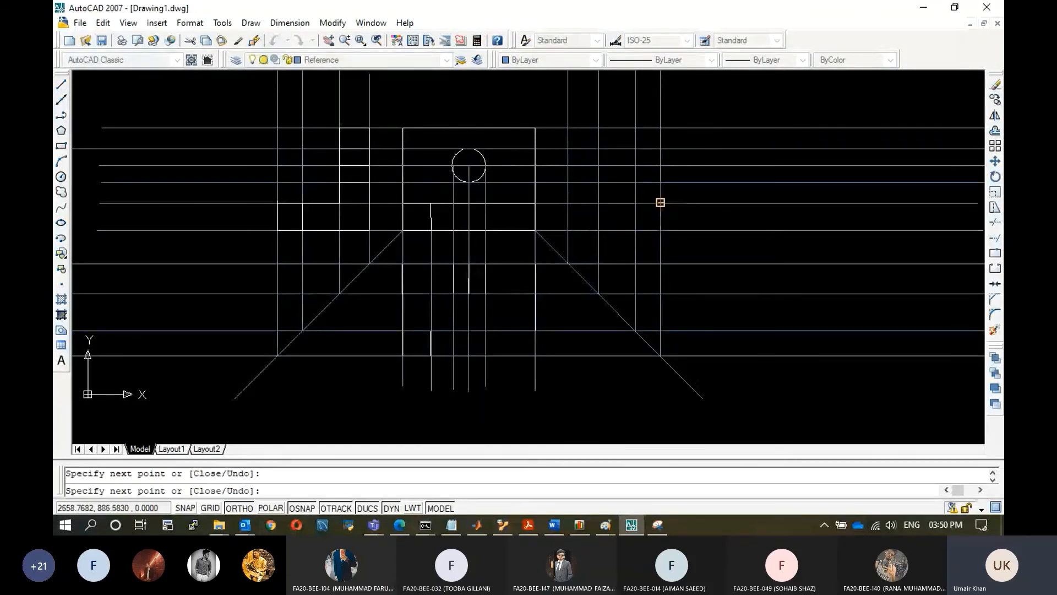
click(608, 204)
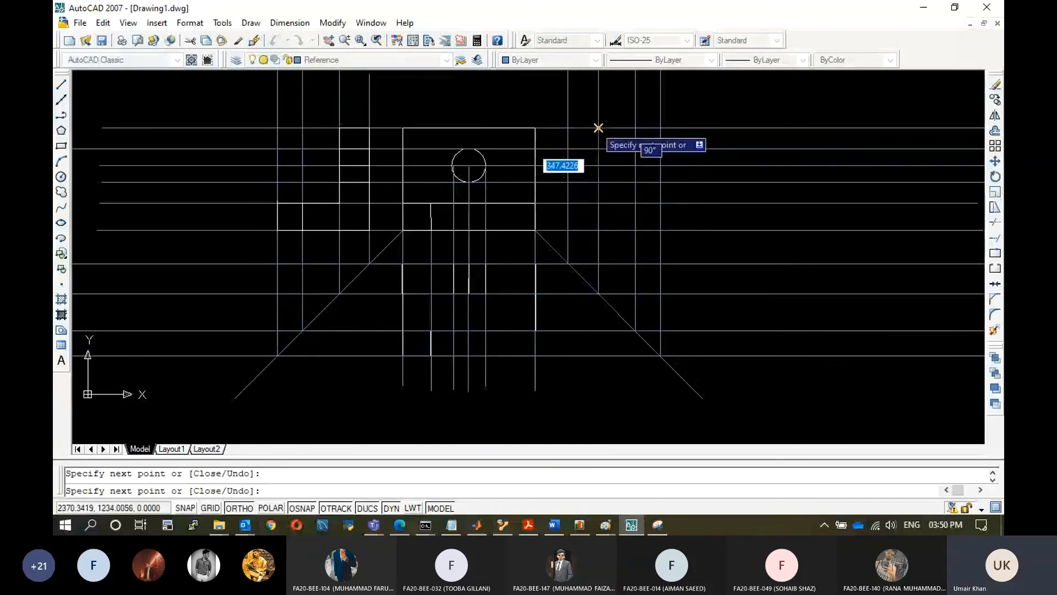
click(568, 128)
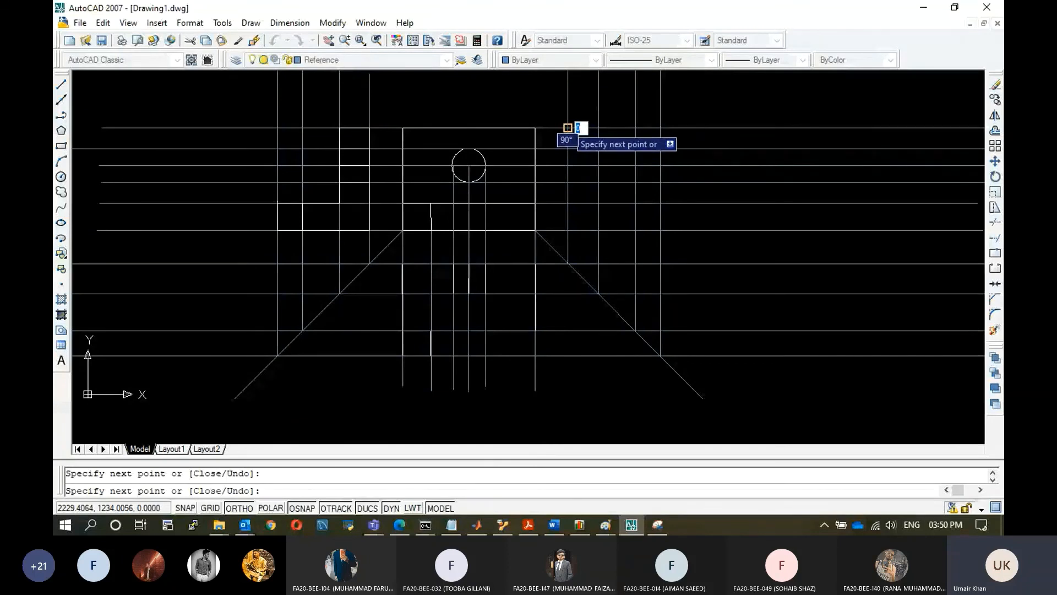
key(Escape)
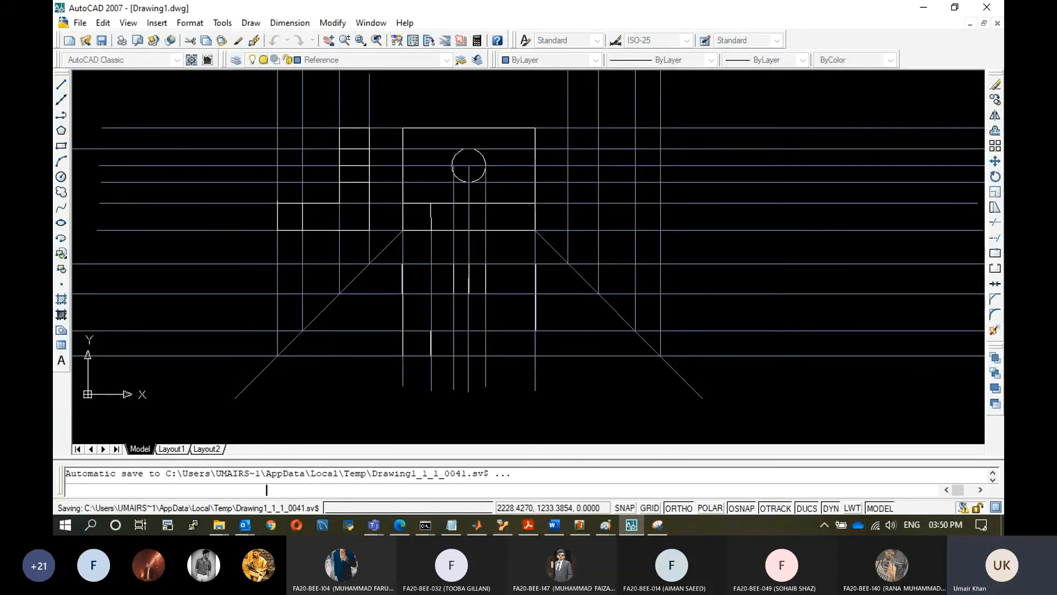
Make Drawing the current layer and draw the right side view's L-shaped outline along the projection lines.
click(438, 62)
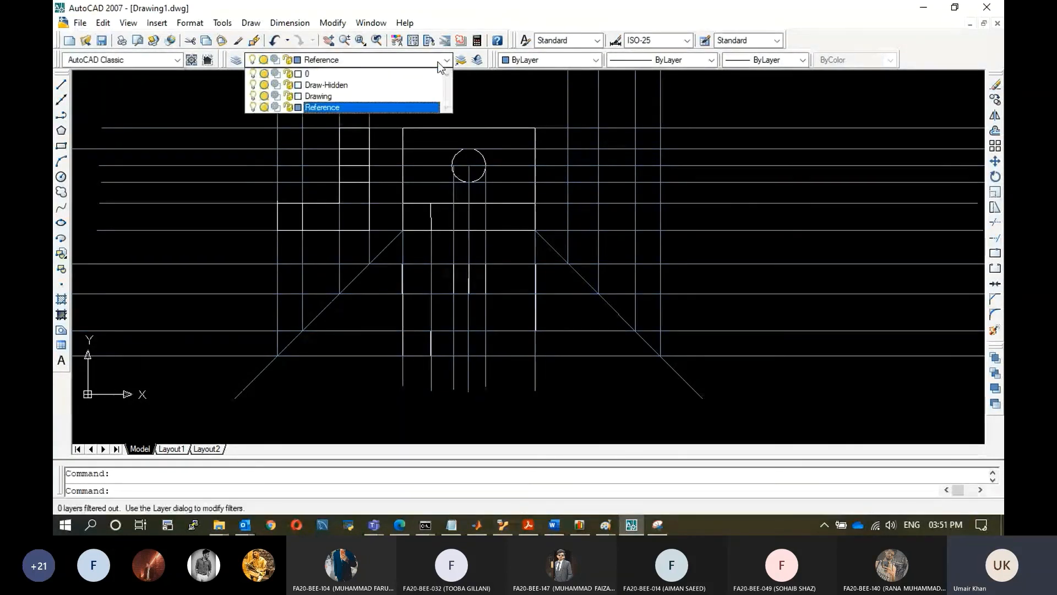
click(318, 96)
click(62, 84)
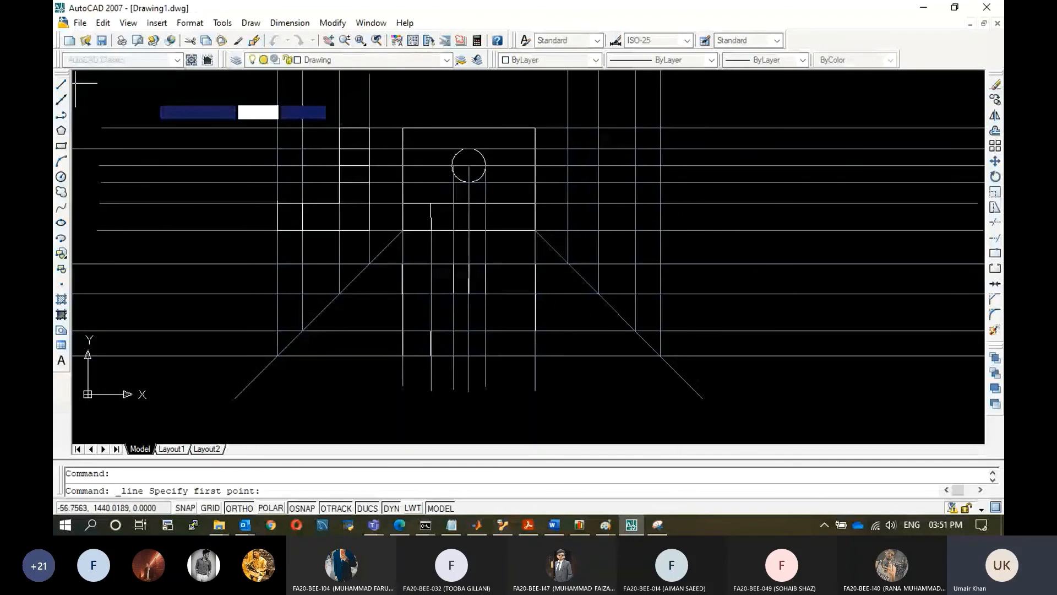
click(567, 127)
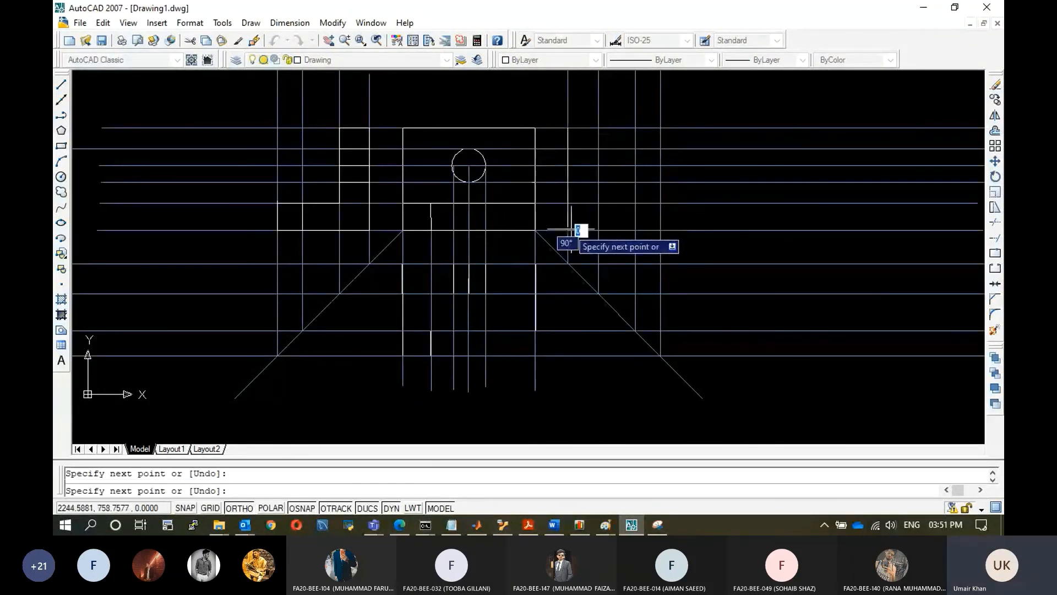
click(570, 230)
click(660, 230)
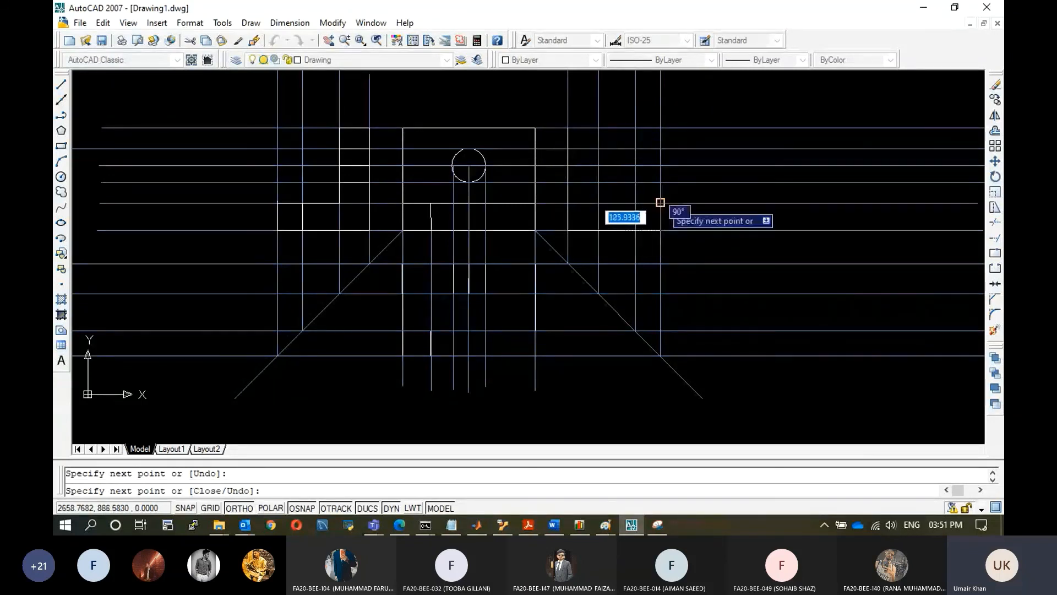
click(660, 203)
click(601, 203)
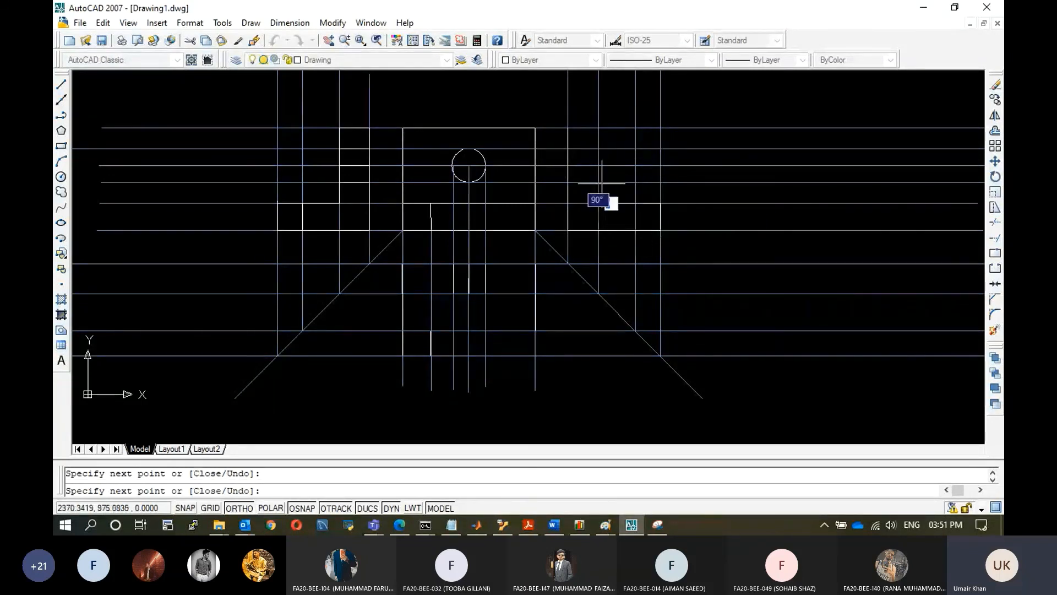
click(600, 129)
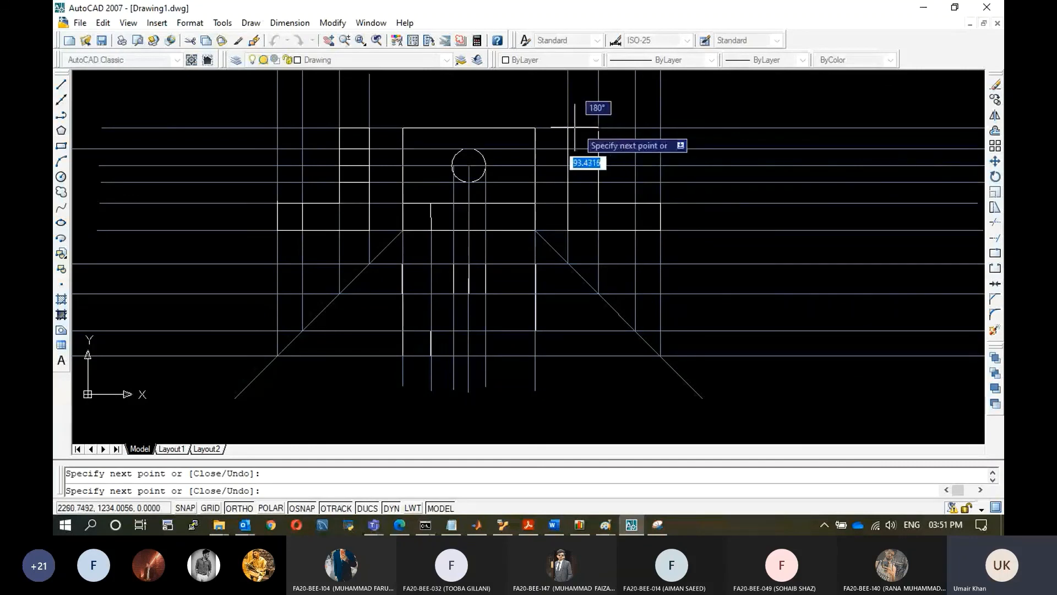
key(Escape)
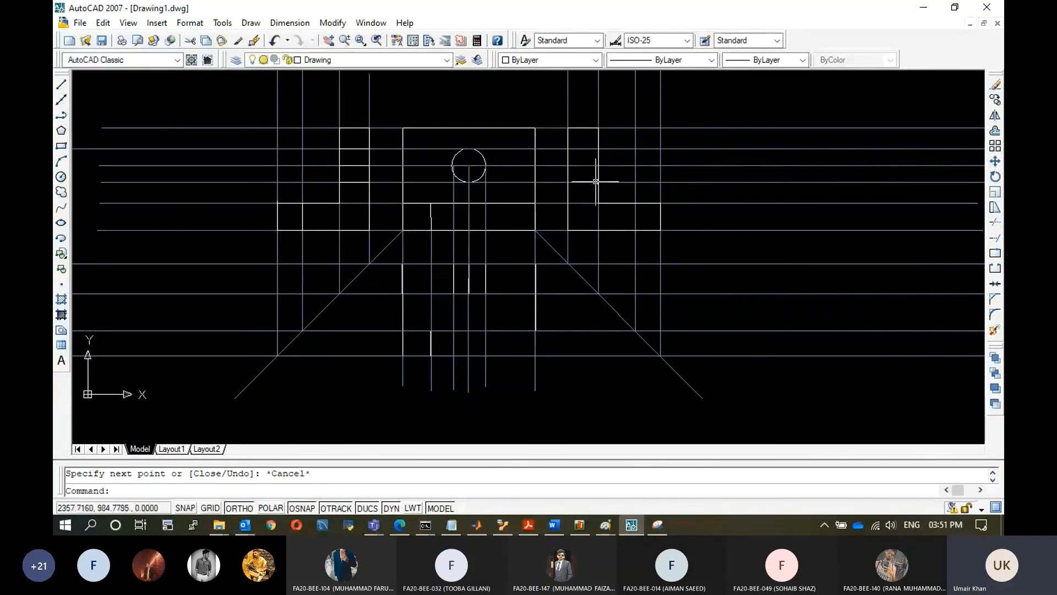
Make Draw-Hidden the current layer and draw a line across the right view's upright level with the hole's centre.
click(386, 59)
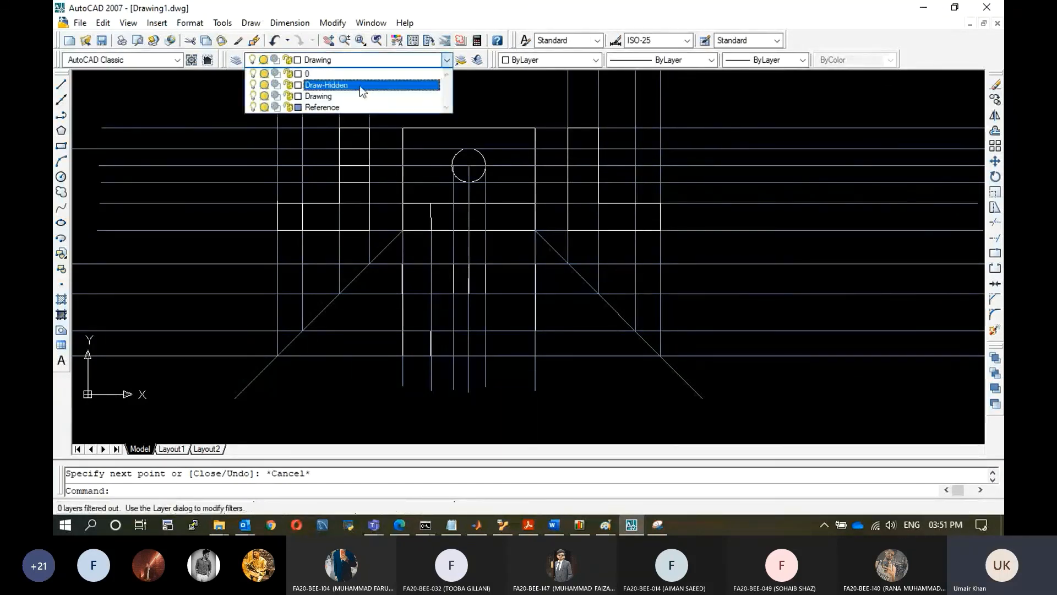
click(359, 85)
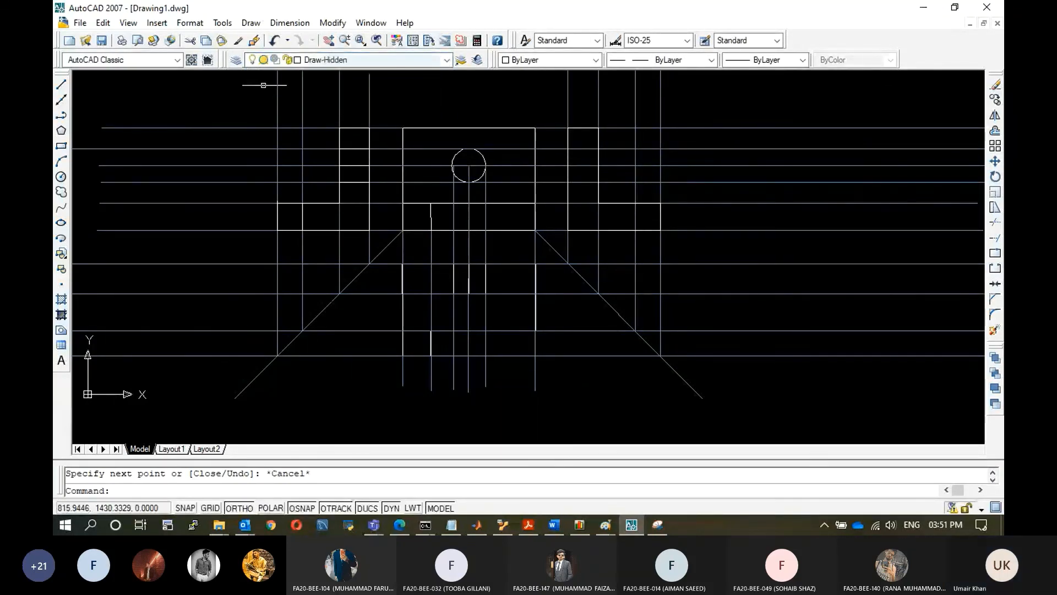
click(62, 85)
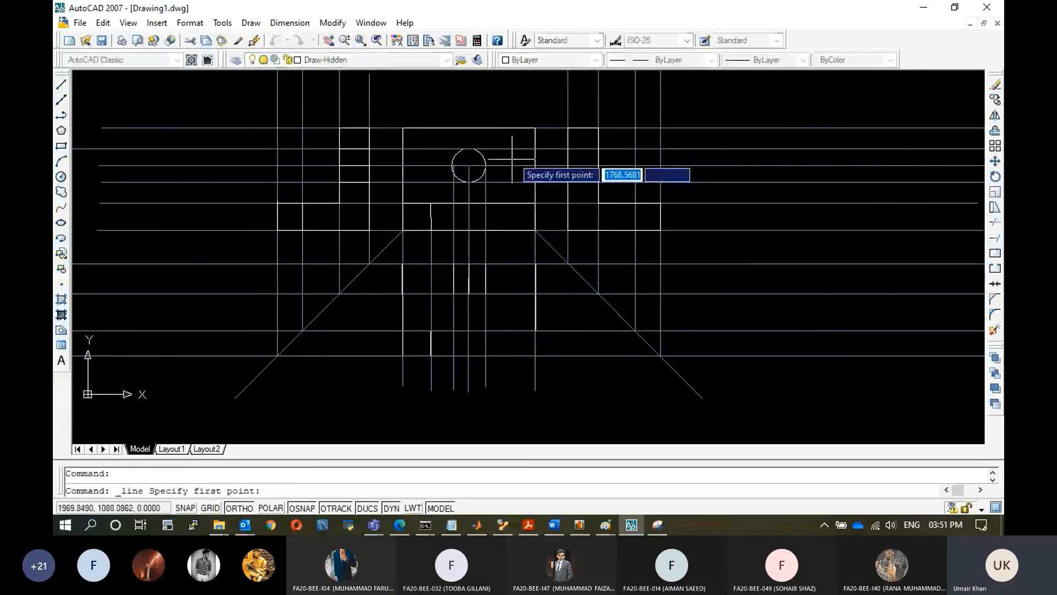
click(567, 147)
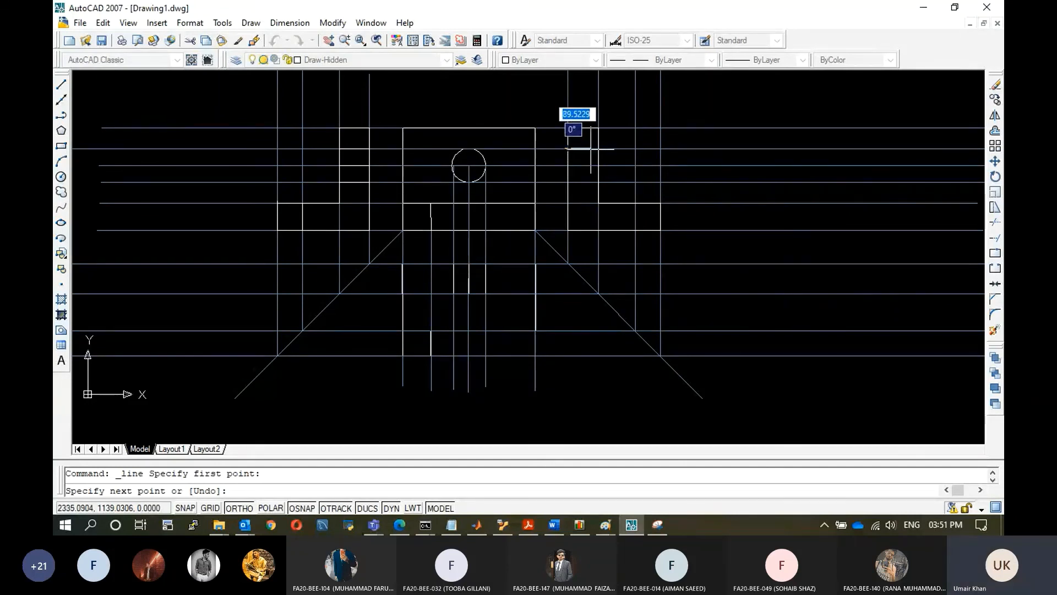
key(Escape)
click(61, 85)
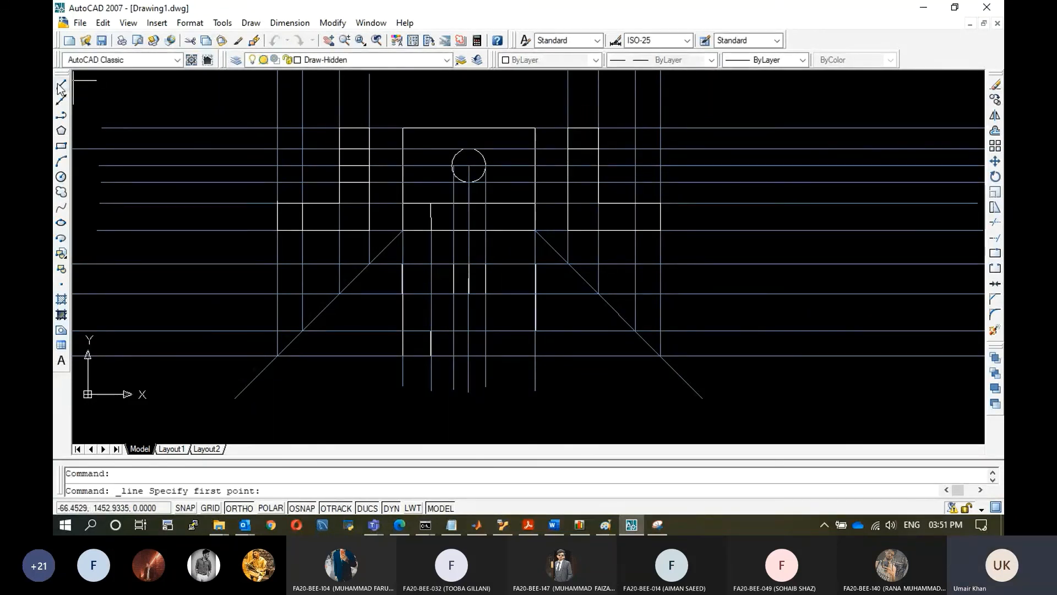
click(568, 165)
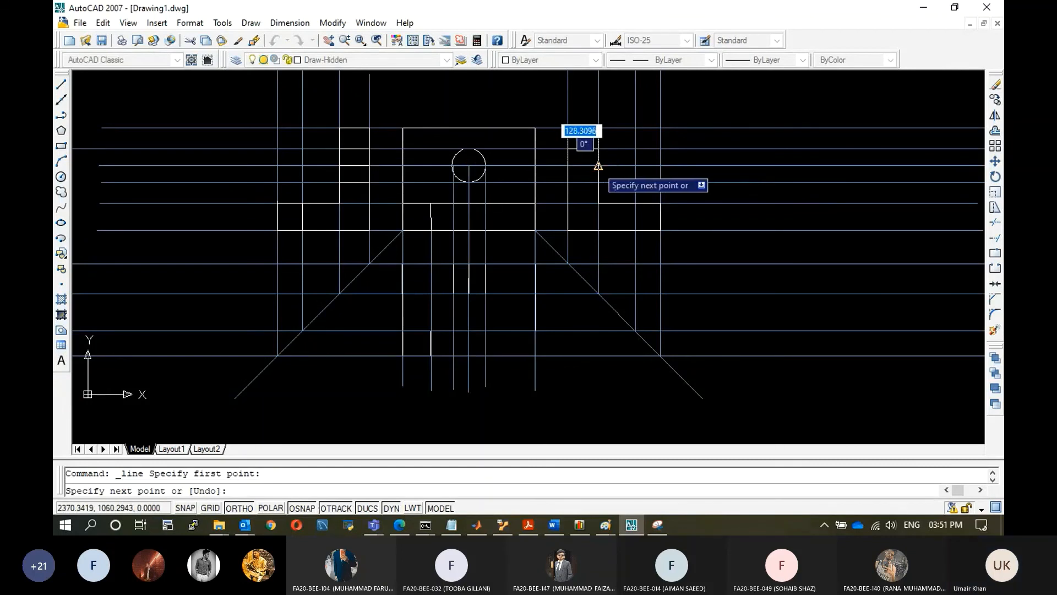
click(598, 166)
key(Escape)
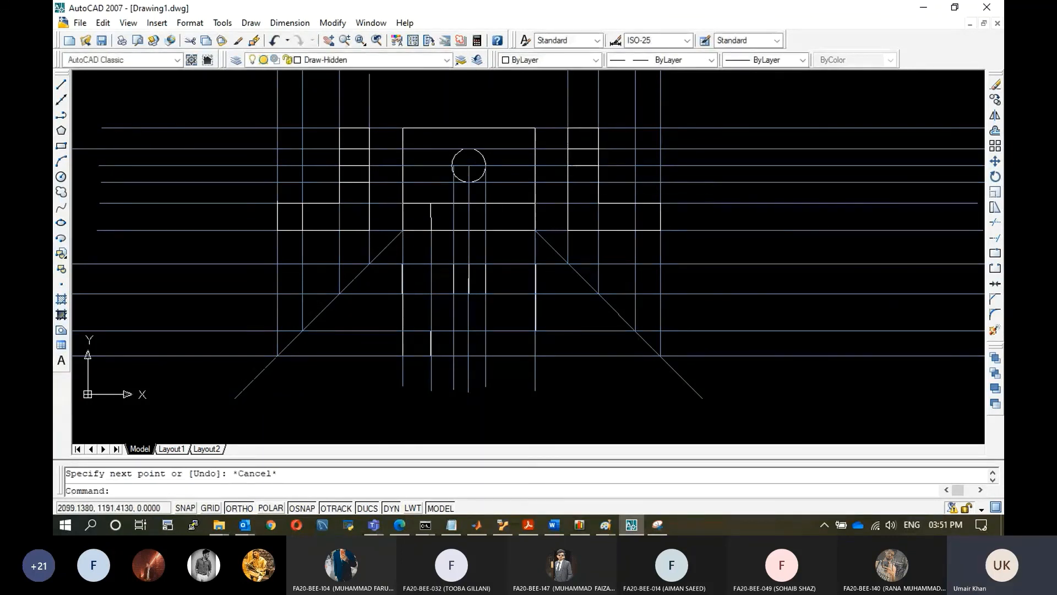
Draw a hidden line across the right view's upright at the hole's lower edge.
click(61, 84)
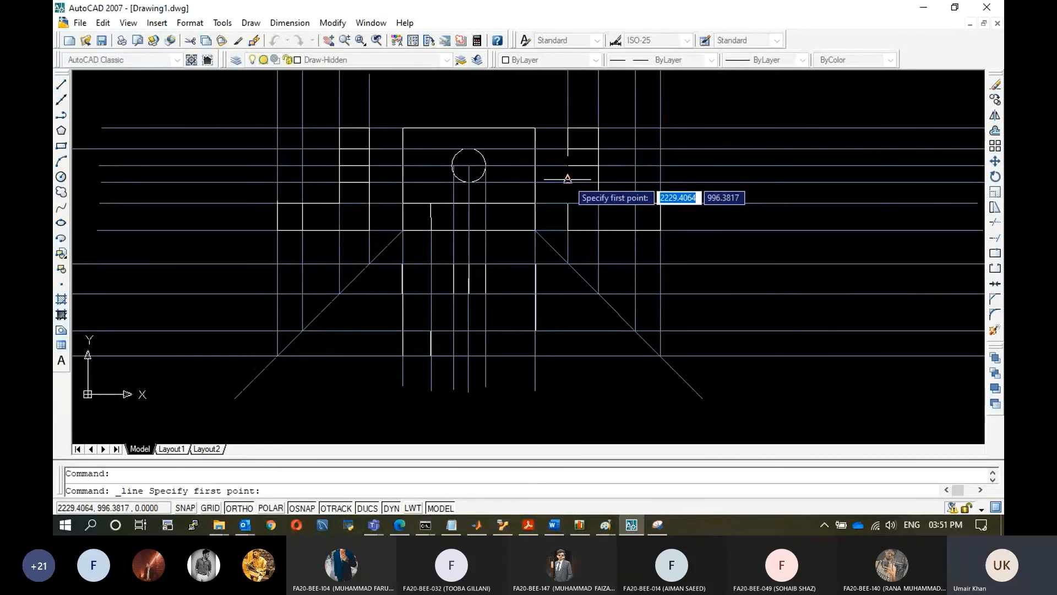
click(567, 178)
click(599, 182)
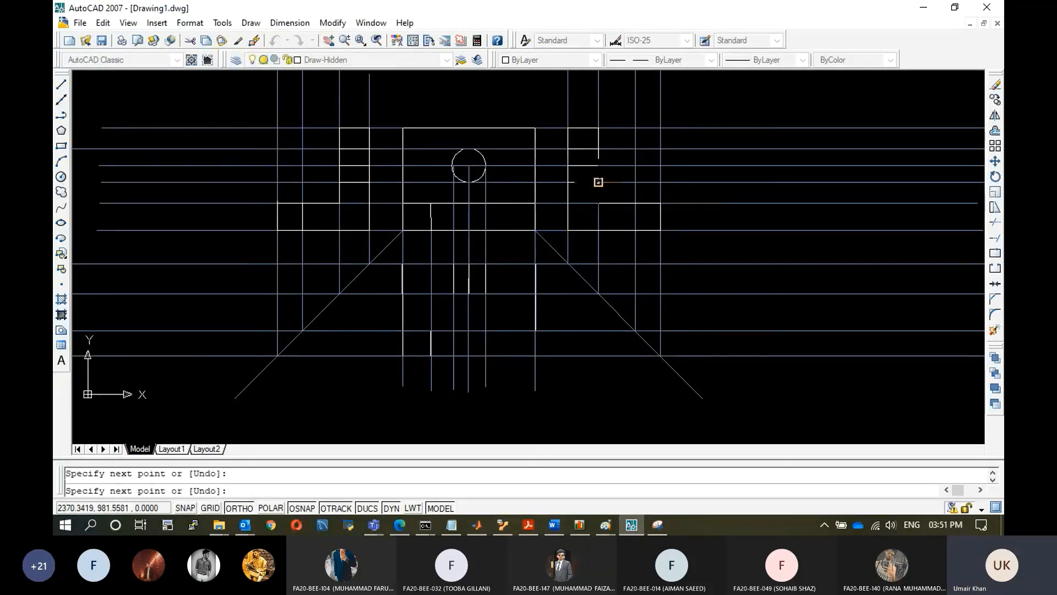
key(Escape)
click(61, 84)
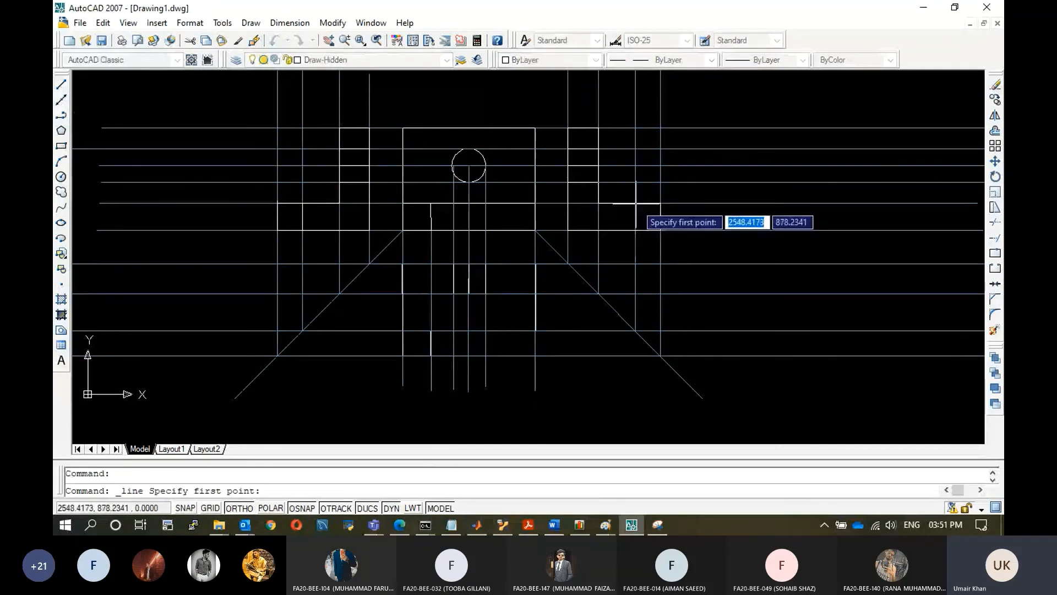
click(661, 229)
key(Escape)
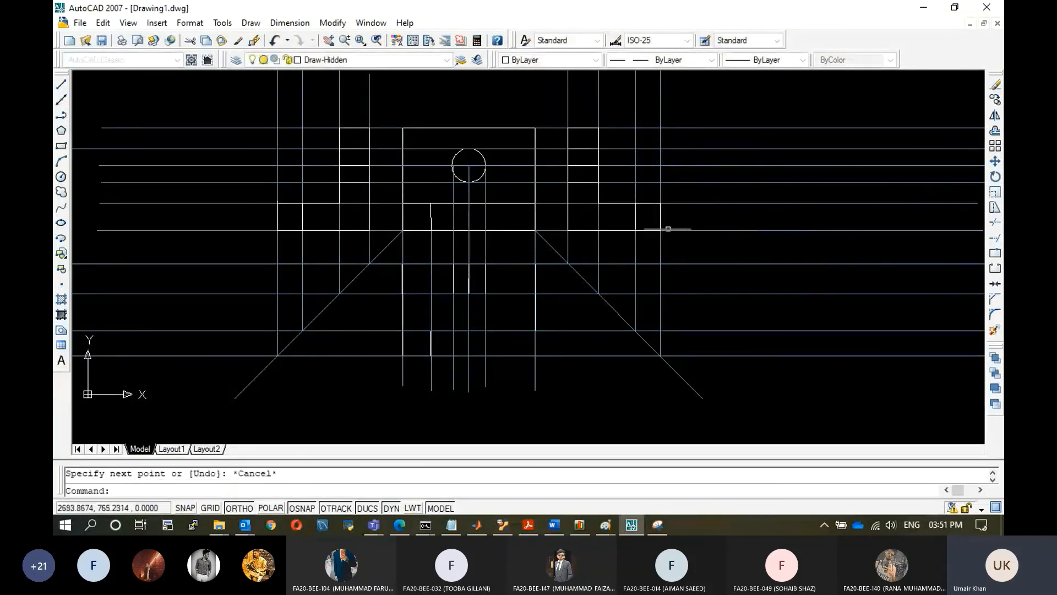
Turn off the Reference and Draw-Hidden layers to show only the visible outlines of the views.
click(446, 60)
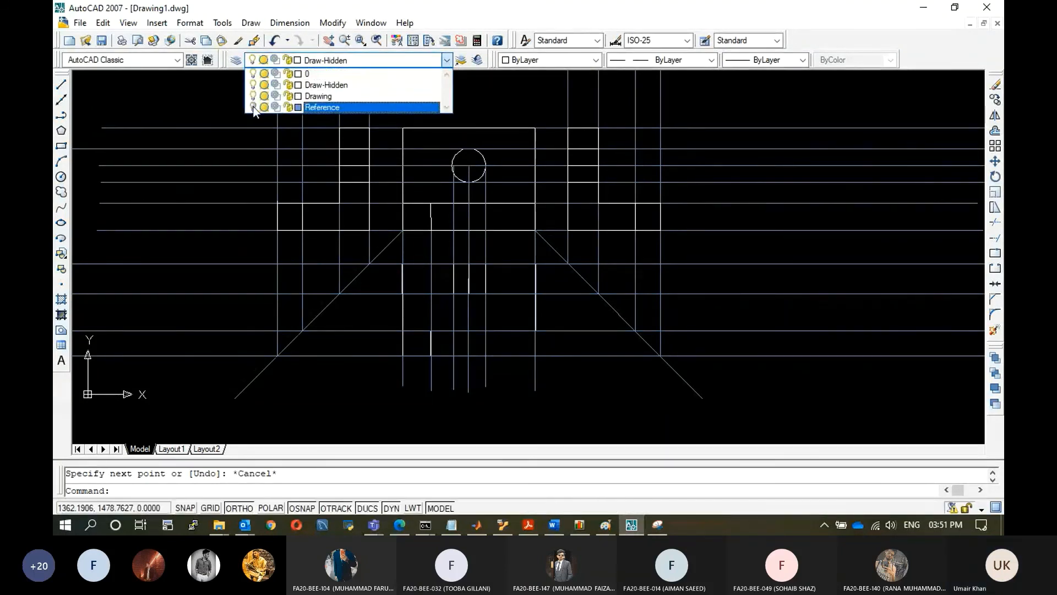
click(252, 107)
click(617, 150)
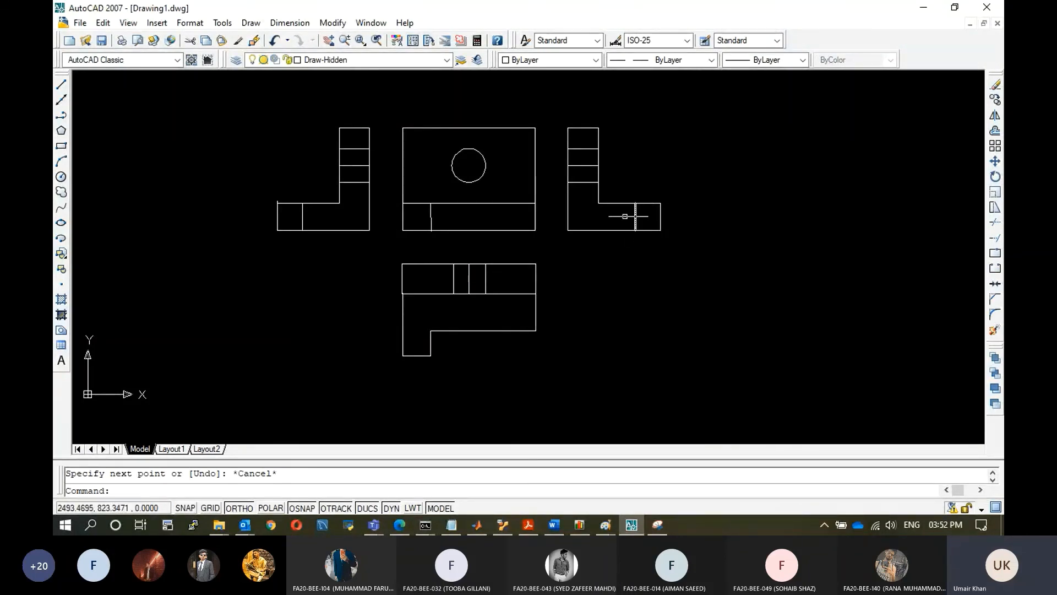
click(444, 59)
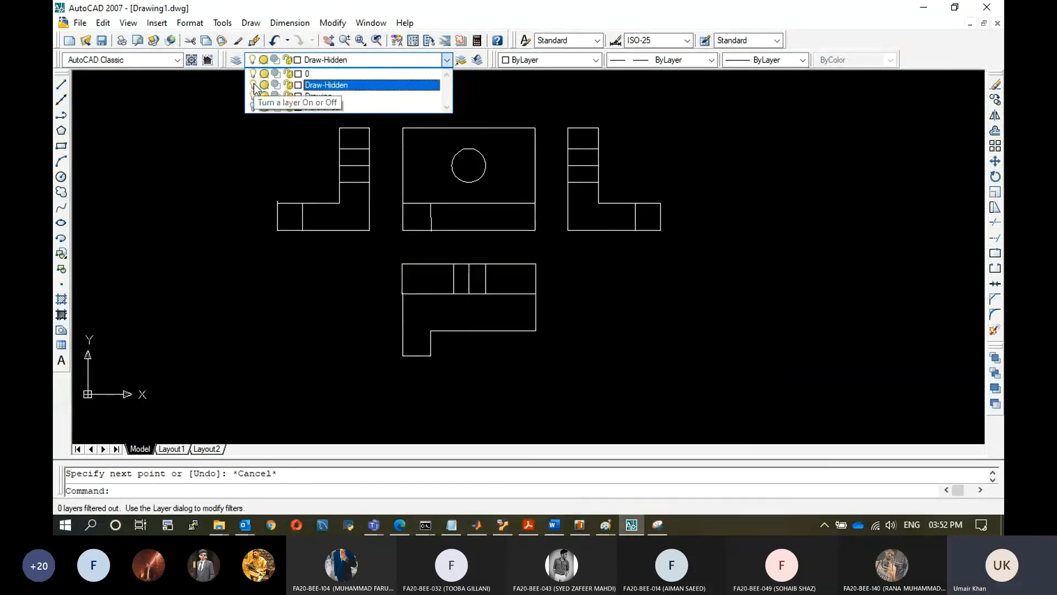
click(254, 85)
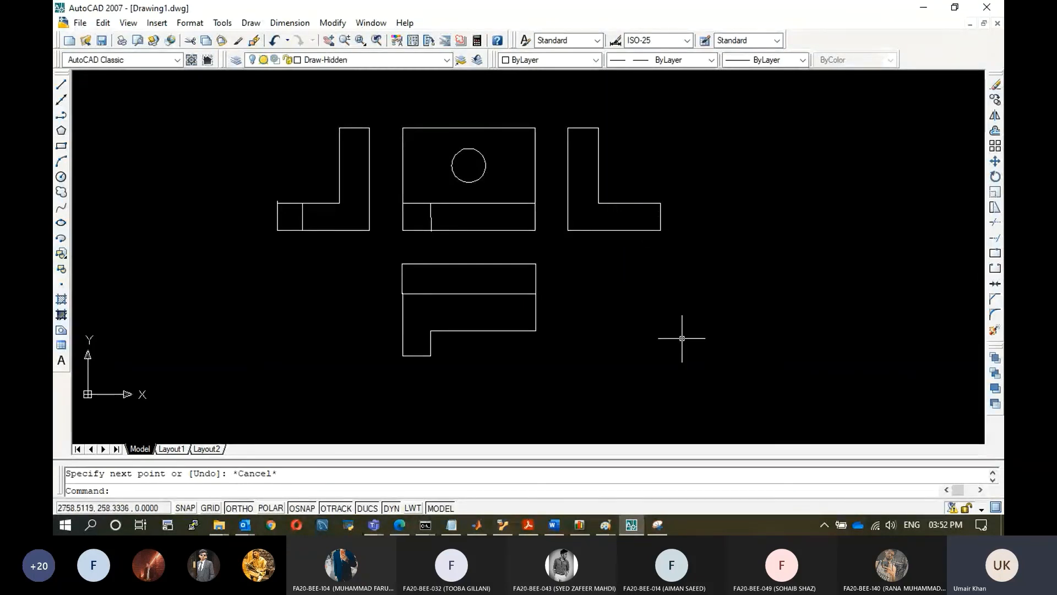
Compare the drawn views with the isometric picture in Paint.
mouse_move(605, 525)
click(662, 480)
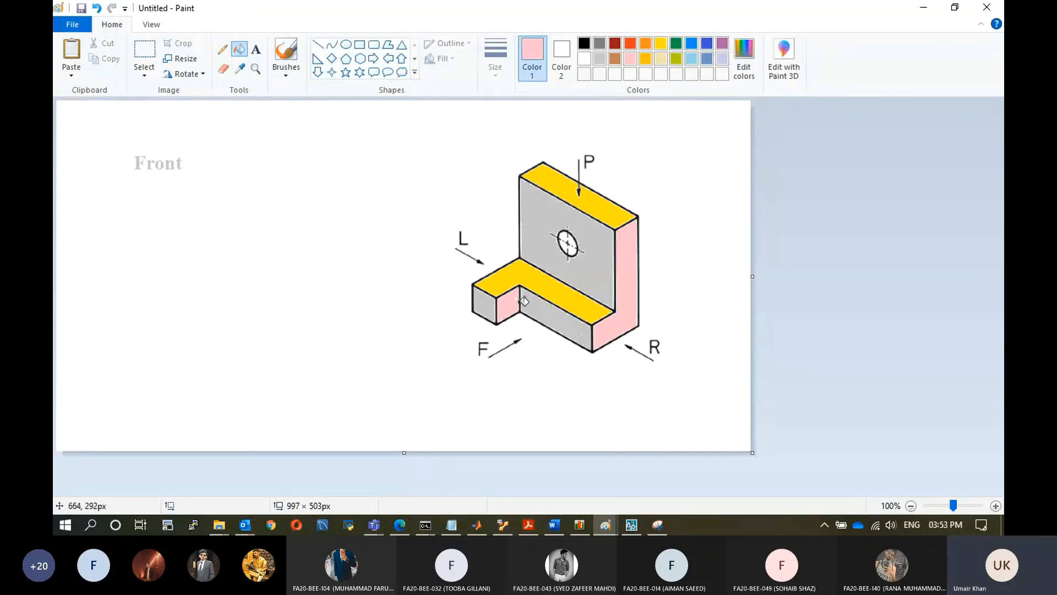
click(923, 7)
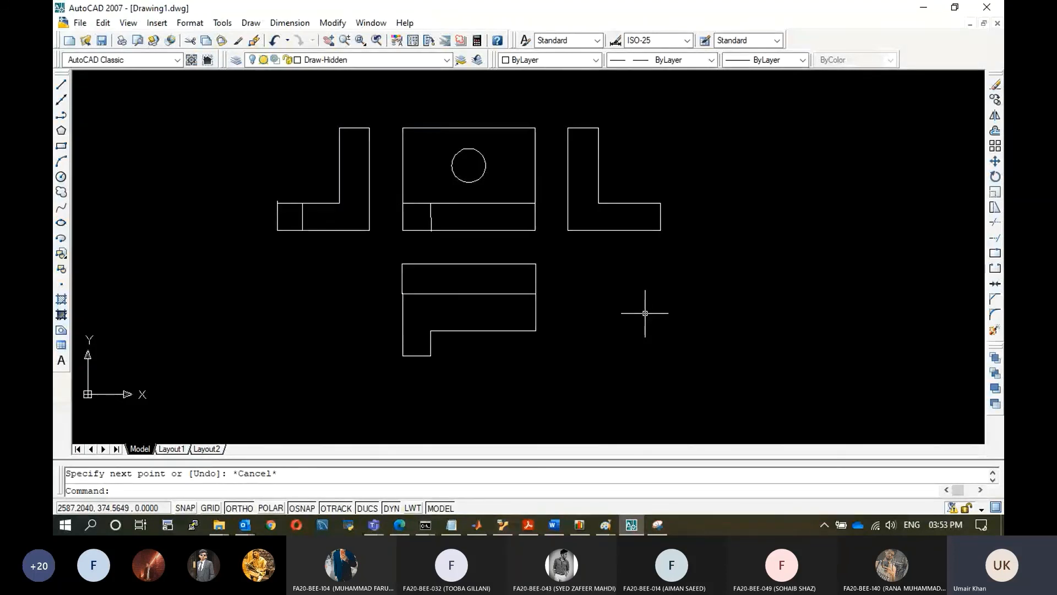
Turn the Draw-Hidden layer back on.
click(448, 60)
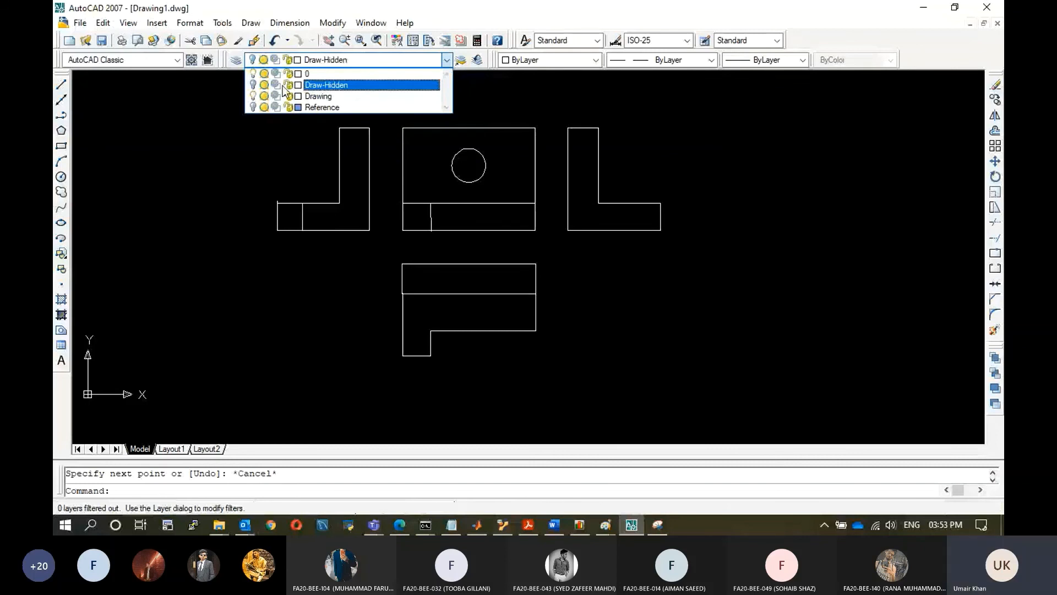
click(233, 170)
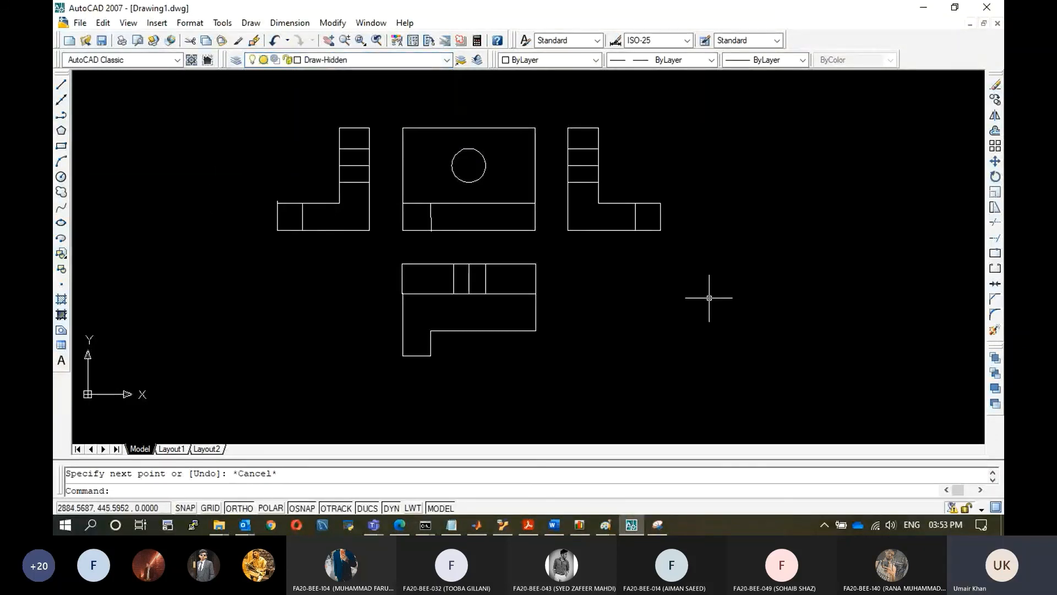